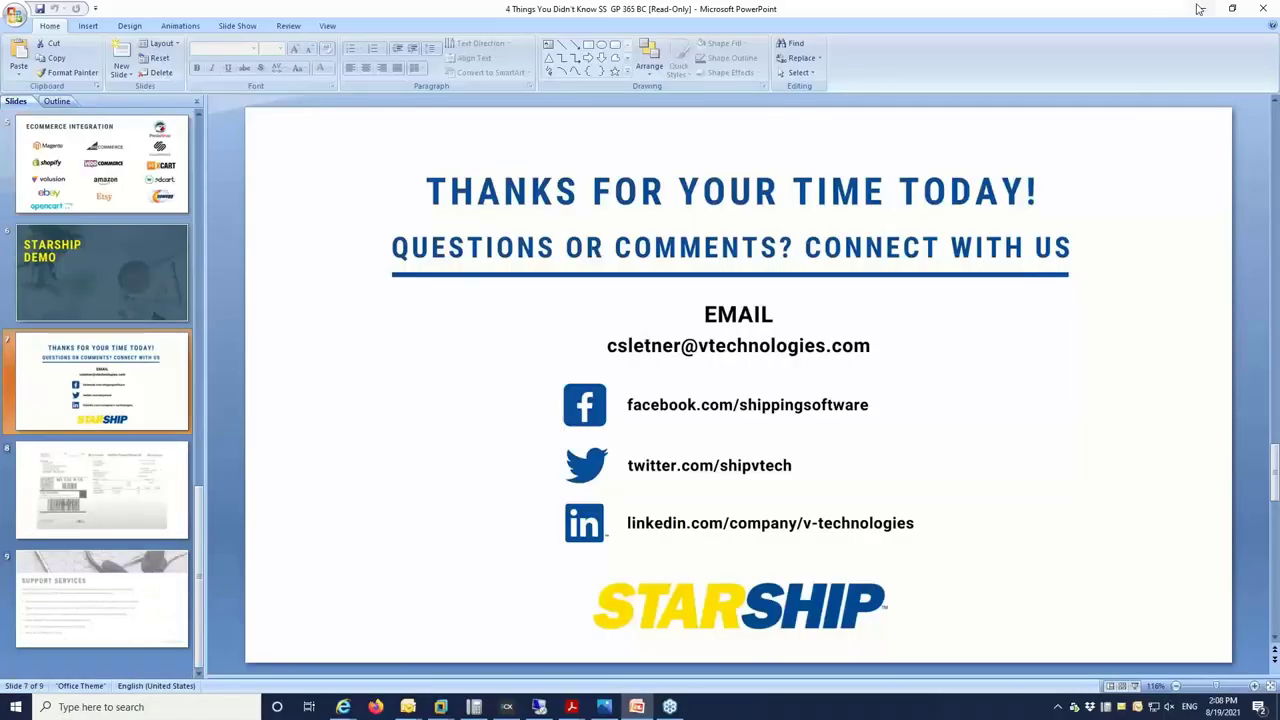
Switch from the presentation to StarShip's Business Central sales orders and review the columns available for the order list
left_click(1199, 9)
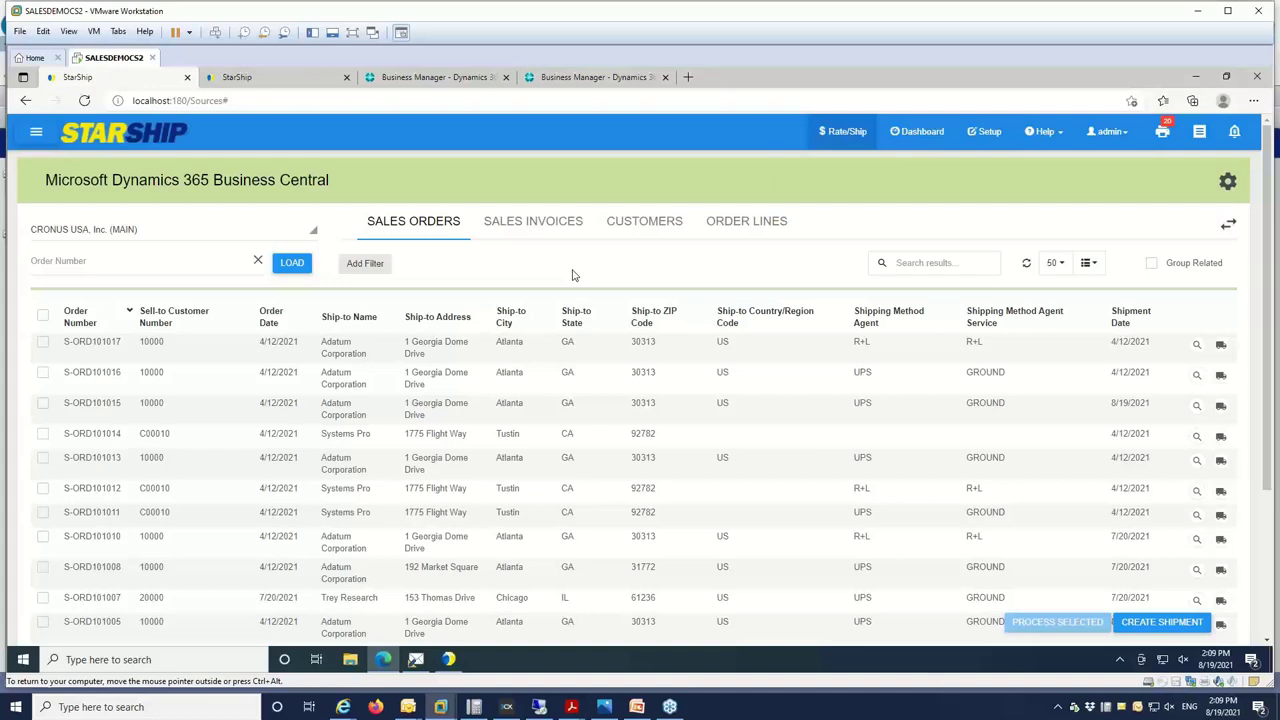
left_click(72, 260)
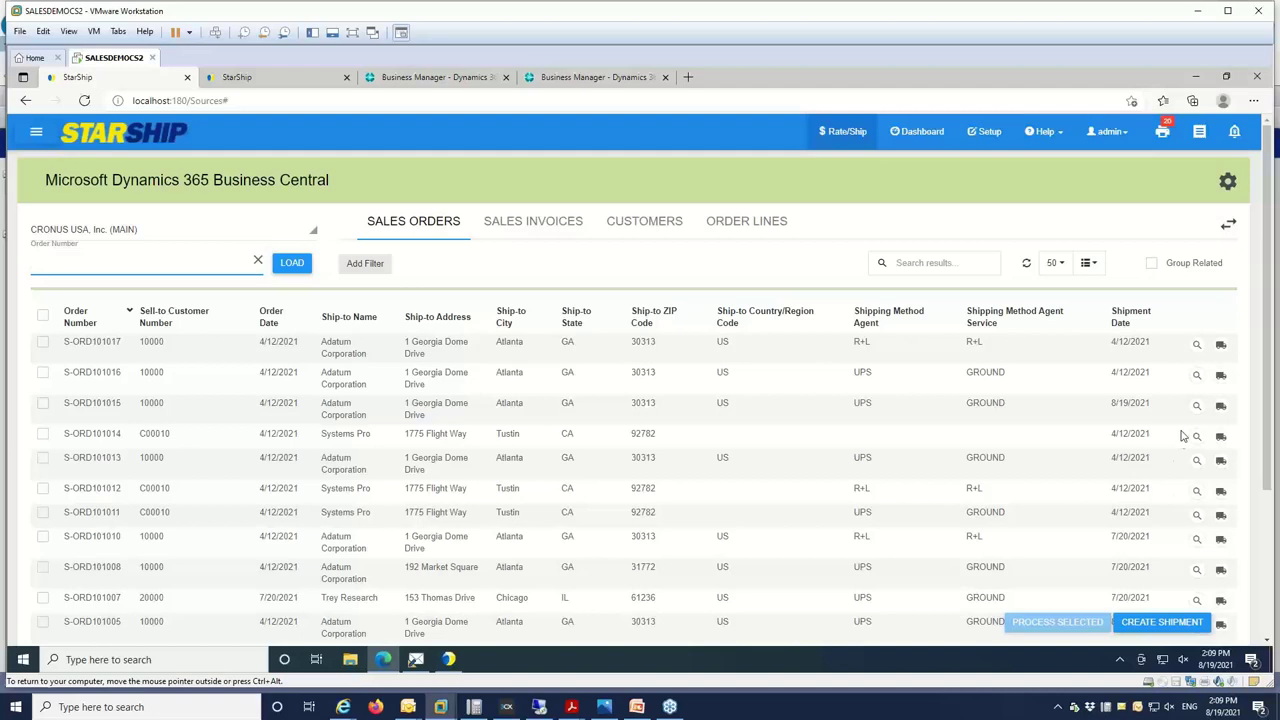
left_click(1090, 264)
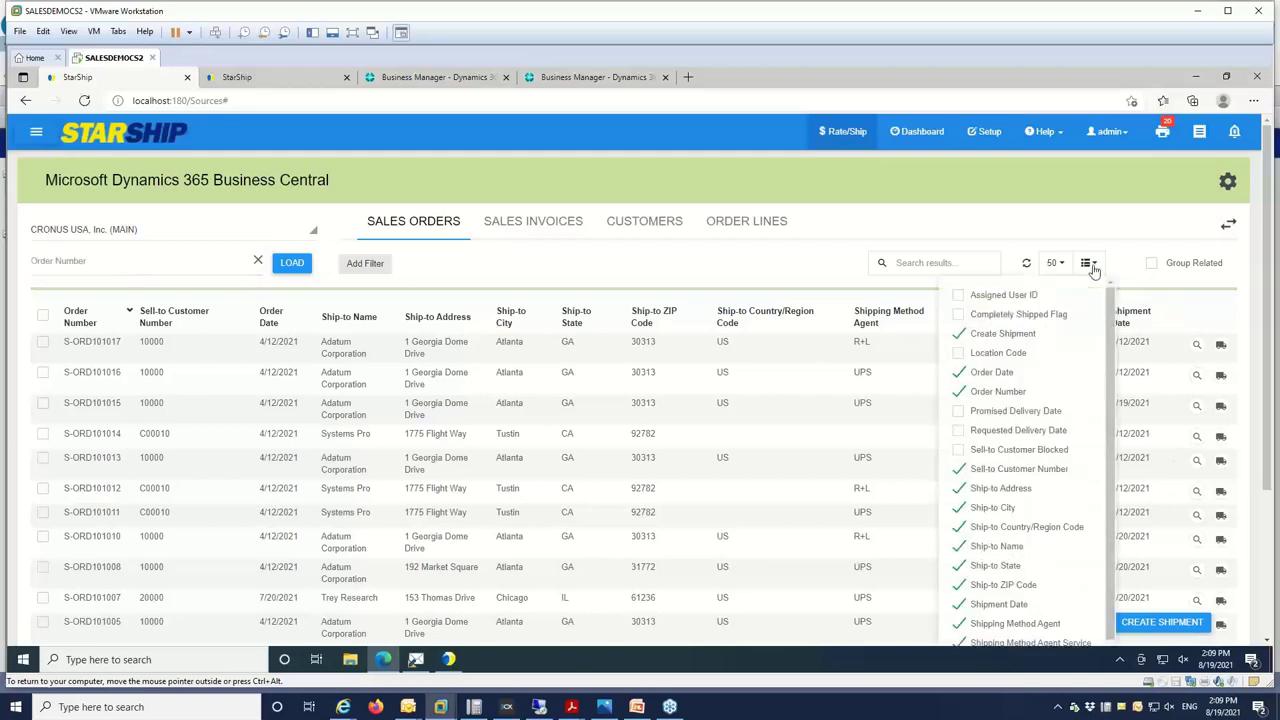
scroll(1100, 416, "down", 1)
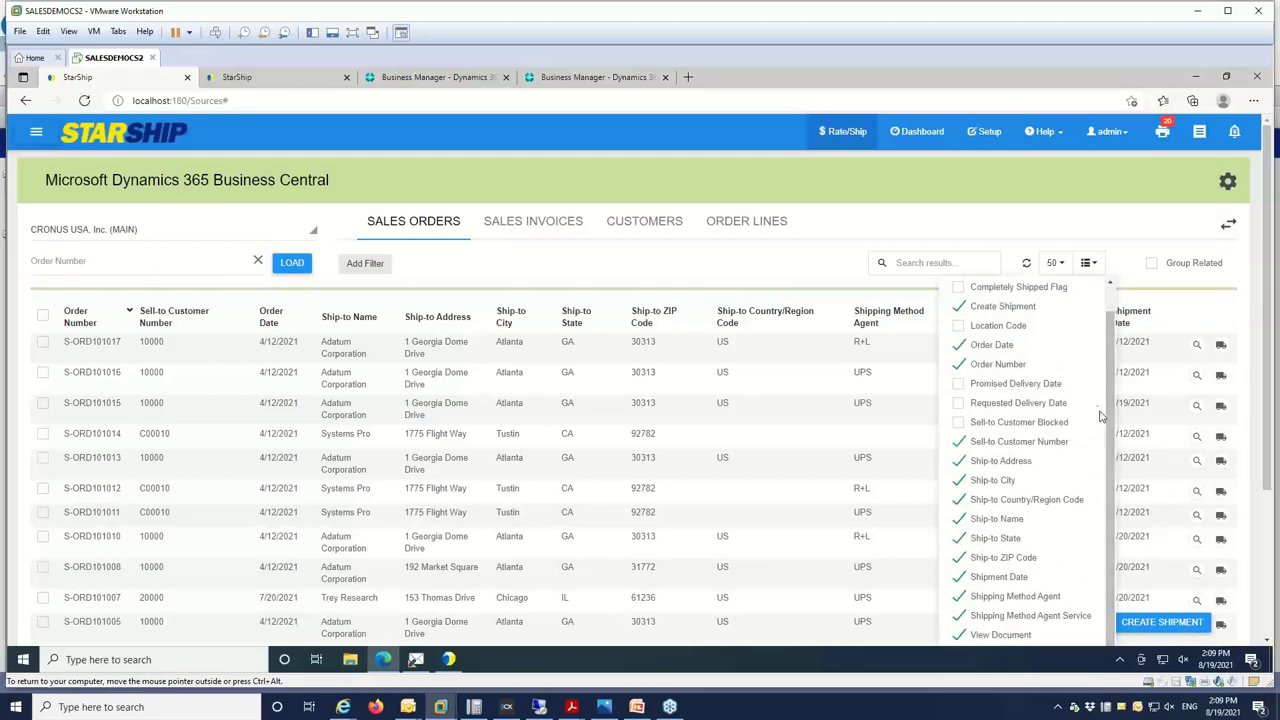
left_click(970, 222)
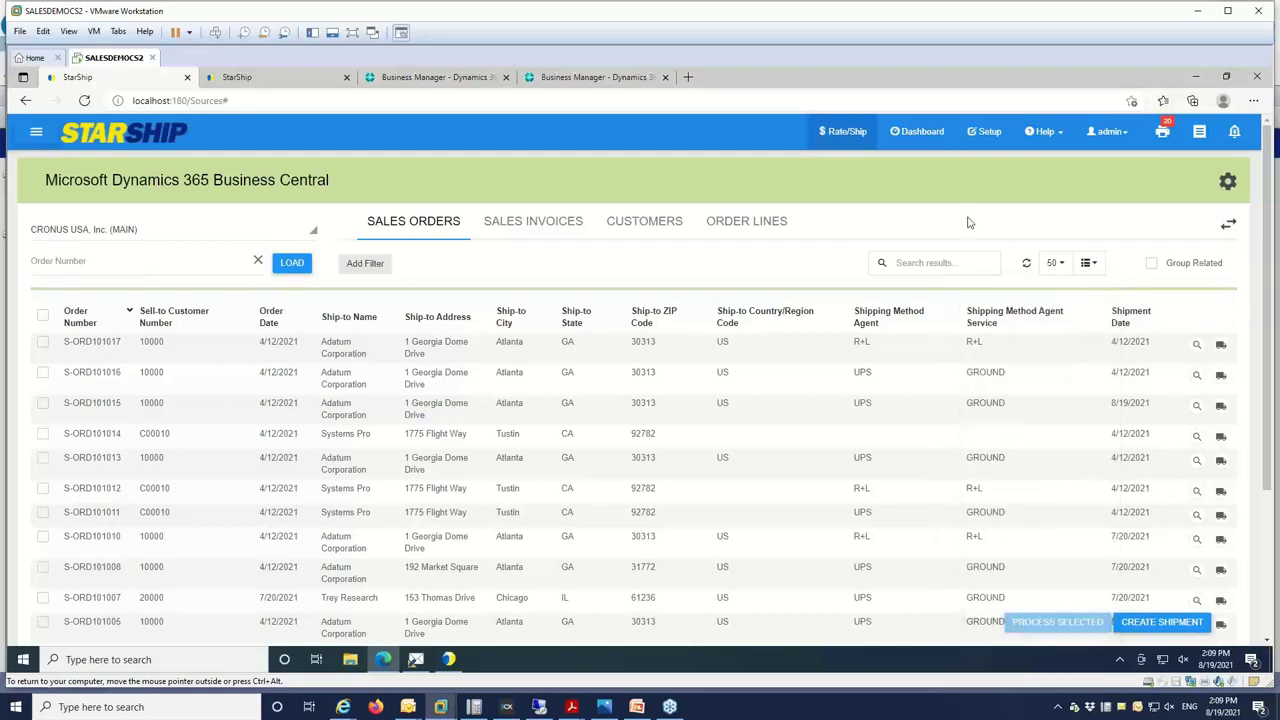
Review which sales order fields can be used for a new filter without applying one
left_click(353, 263)
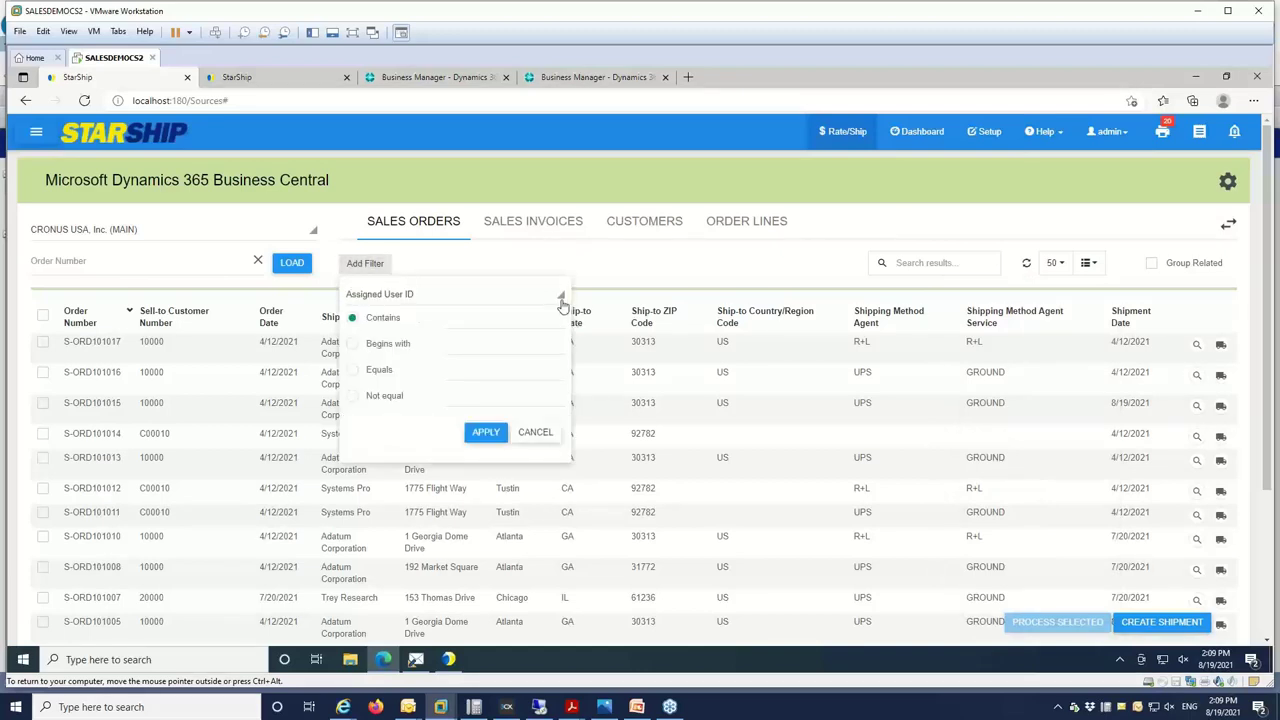
left_click(561, 299)
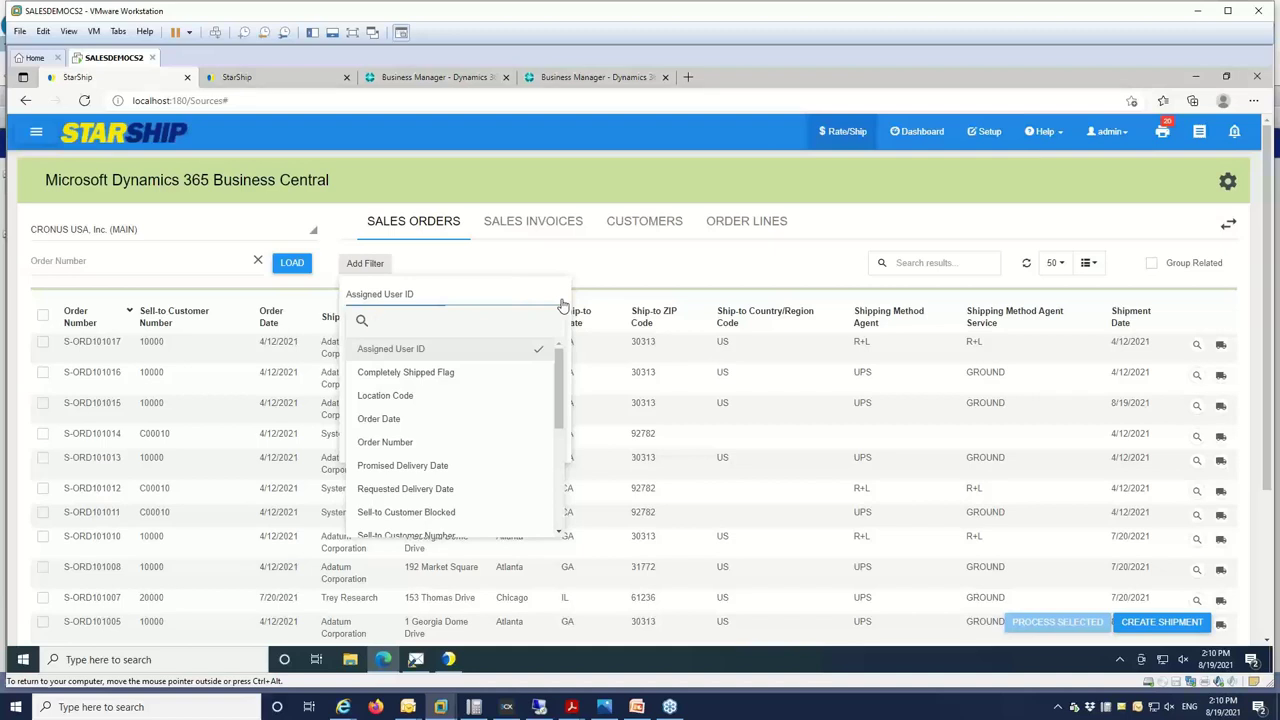
left_click(658, 277)
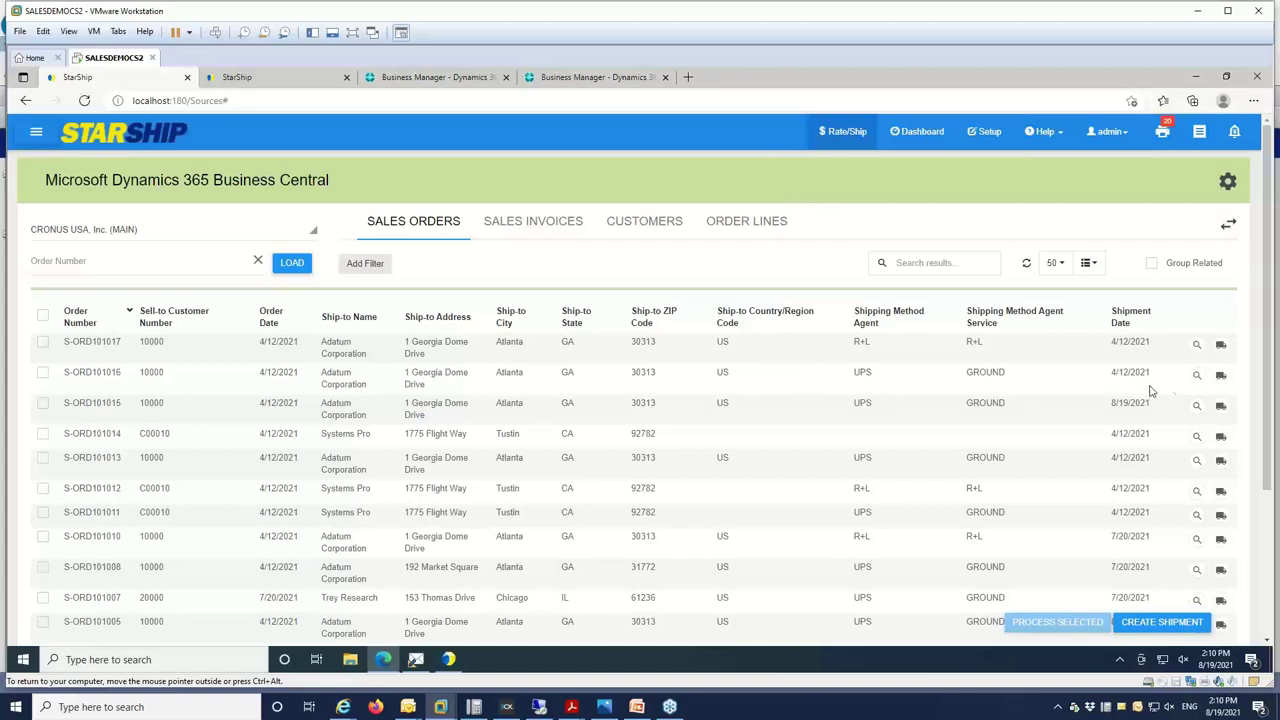
Create a shipment from the second listed sales order and review its selectable carriers and UPS services
left_click(1221, 378)
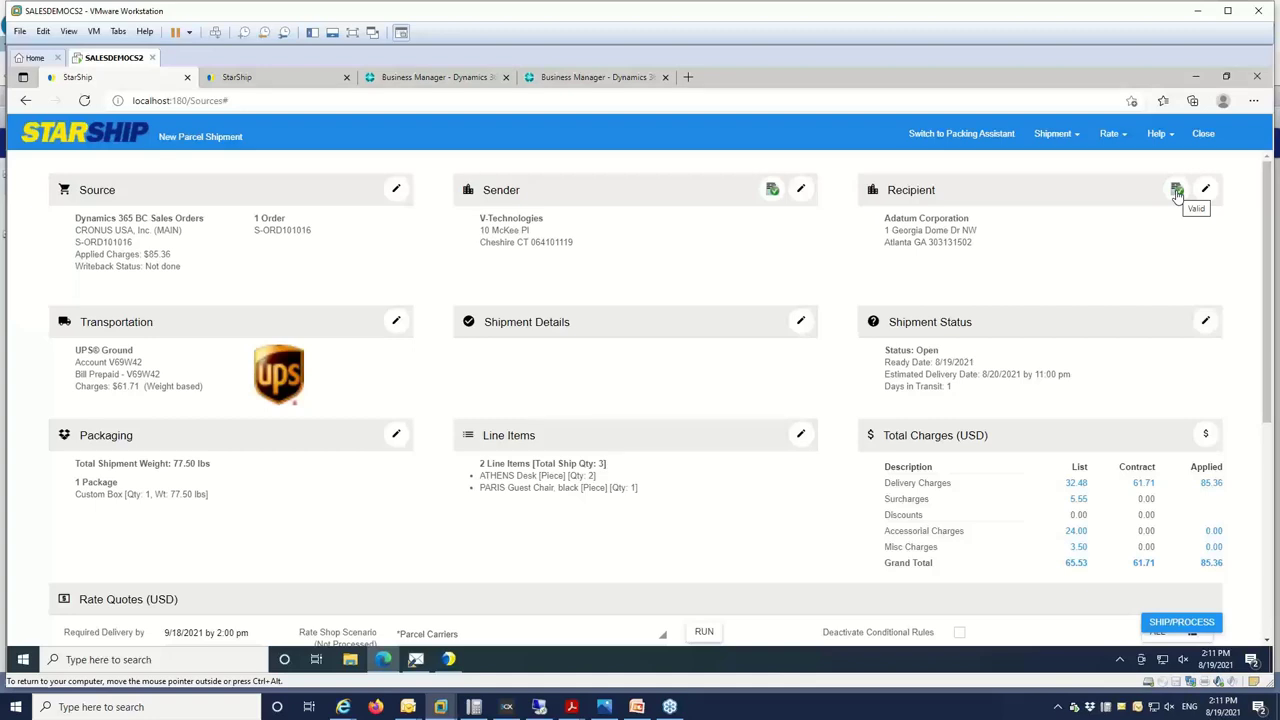
left_click(396, 321)
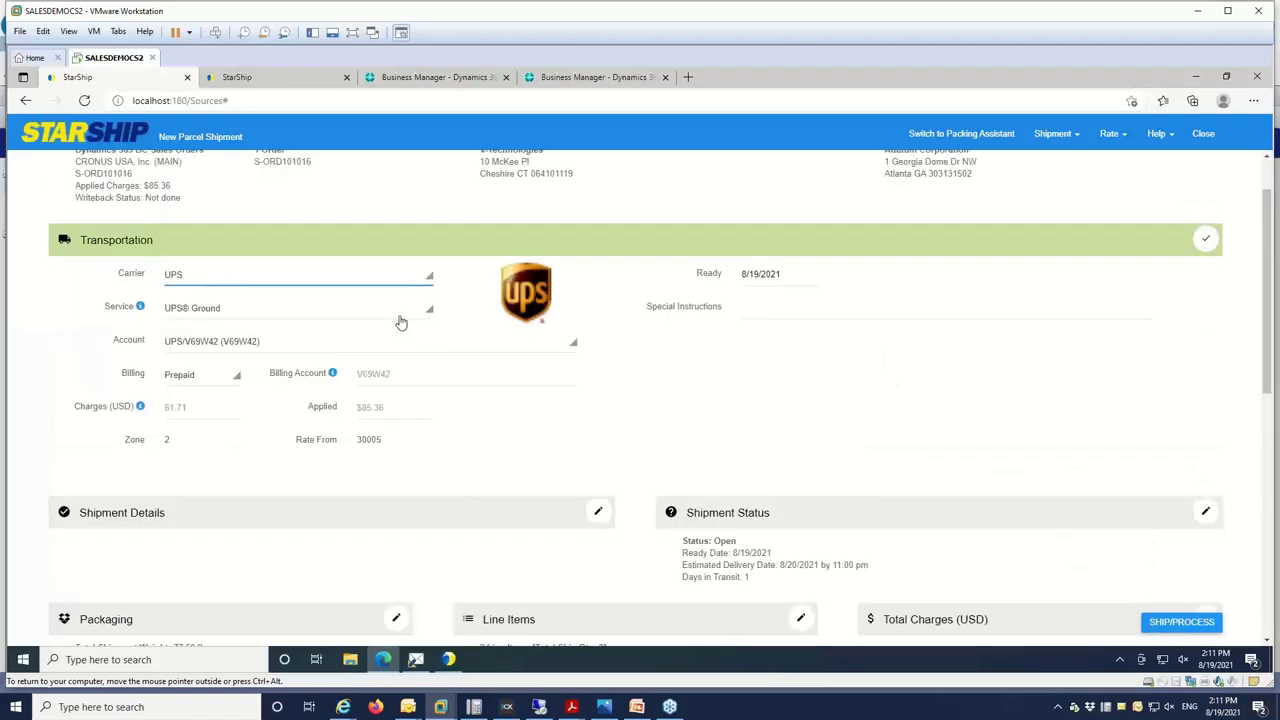
left_click(429, 281)
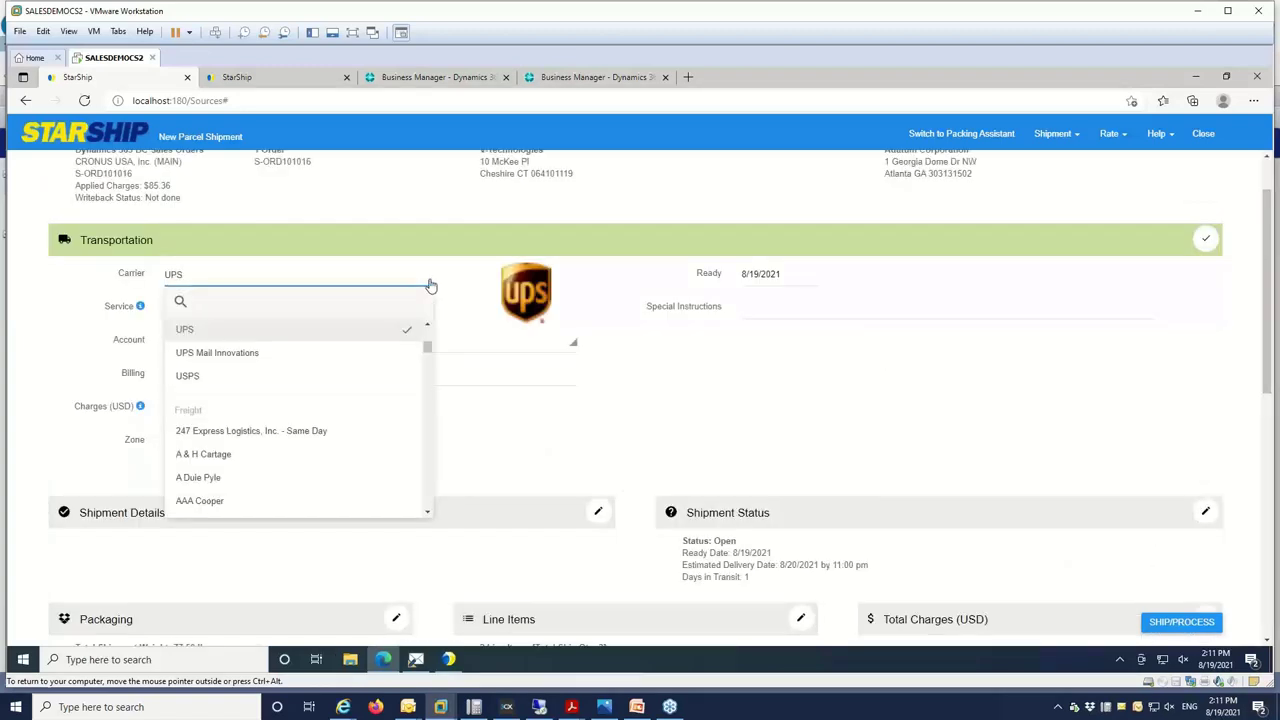
left_click(430, 284)
left_click(427, 315)
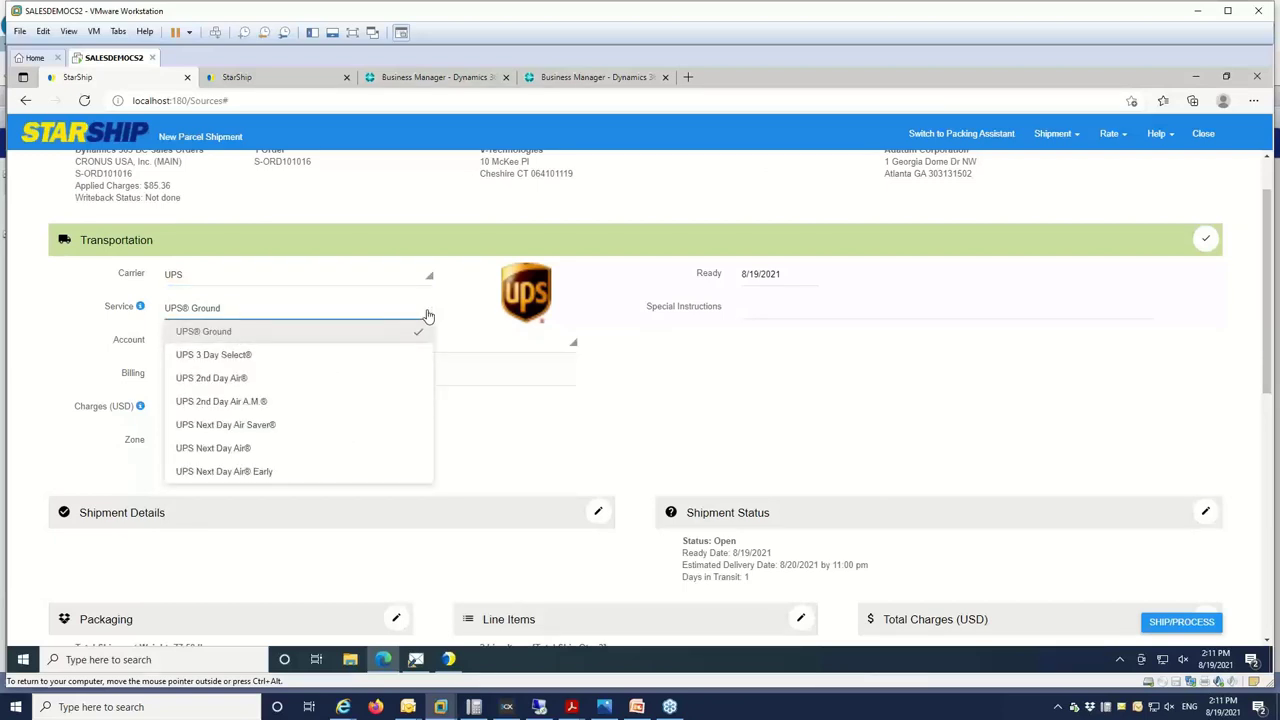
left_click(427, 315)
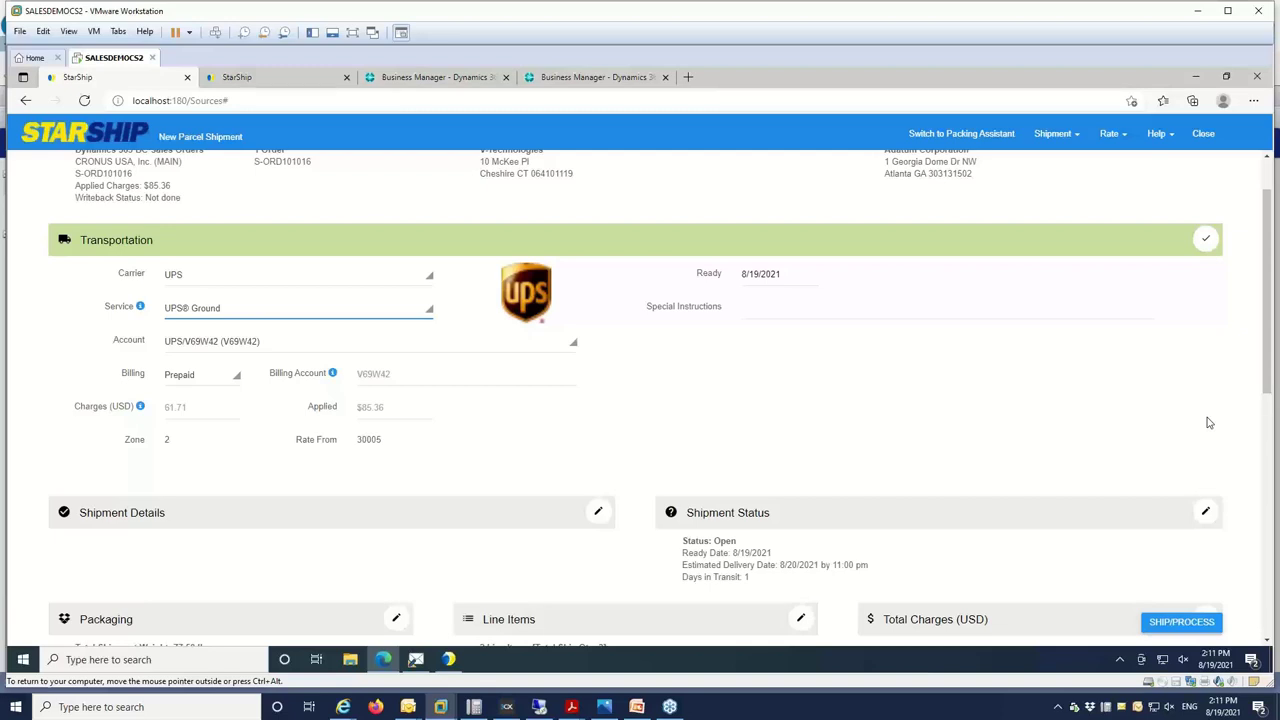
Add a second package to the shipment's packaging and move the PARIS Guest Chair into it
scroll(1208, 423, "down", 3)
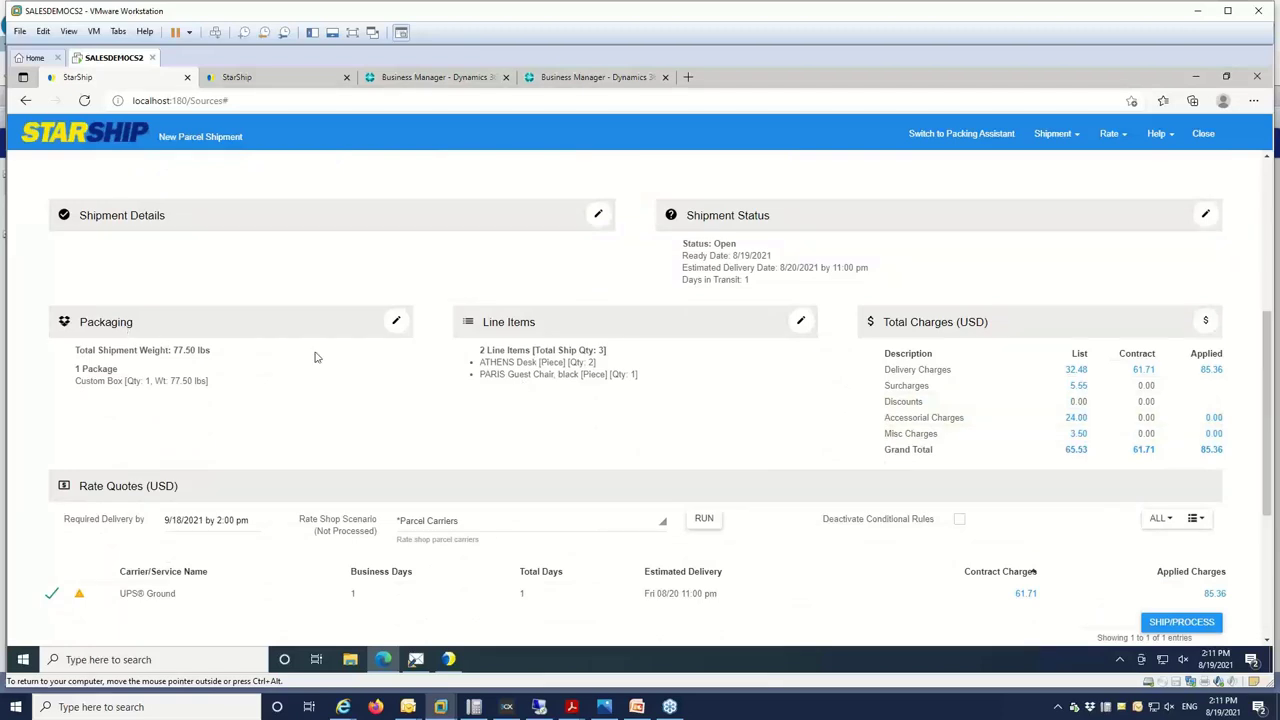
left_click(395, 323)
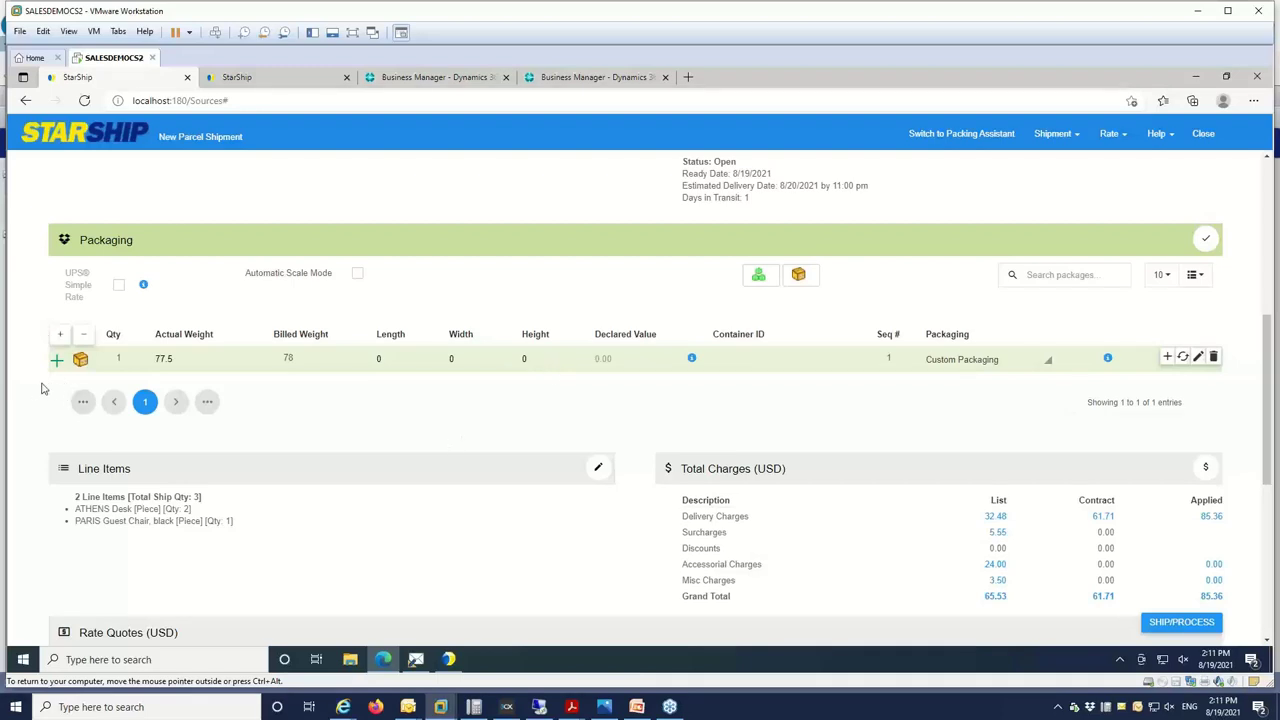
left_click(57, 362)
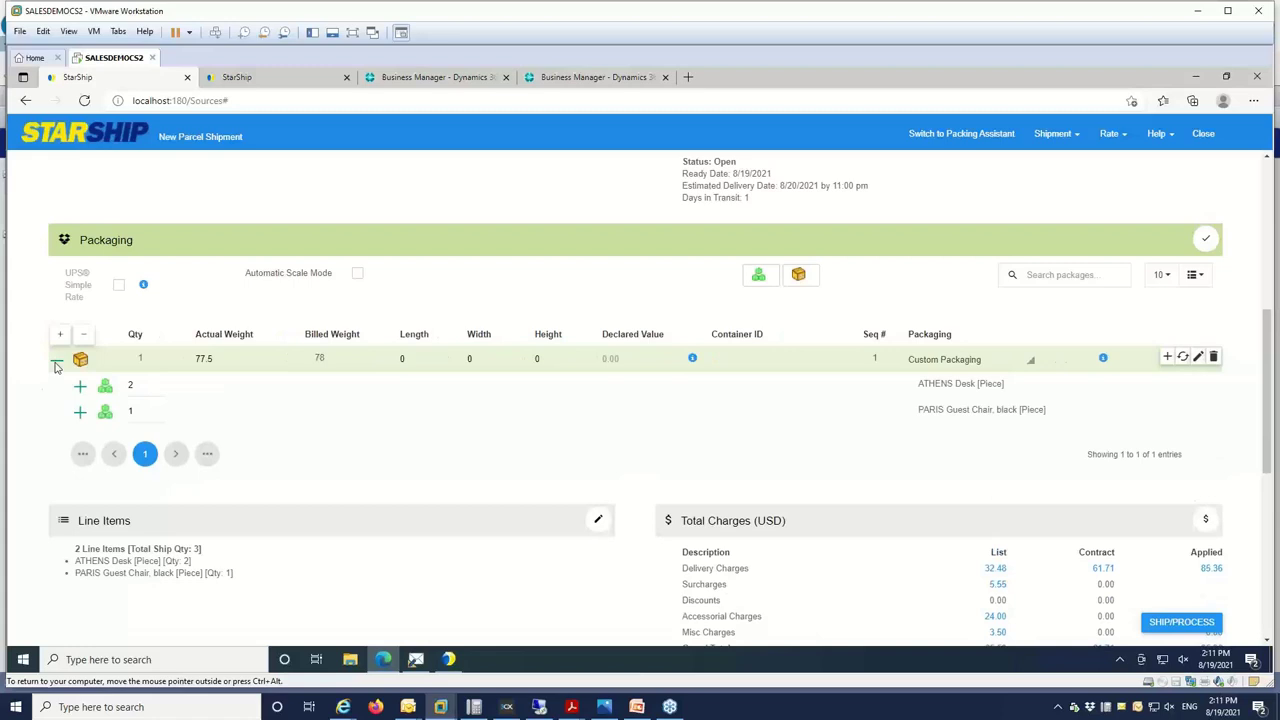
left_click(798, 274)
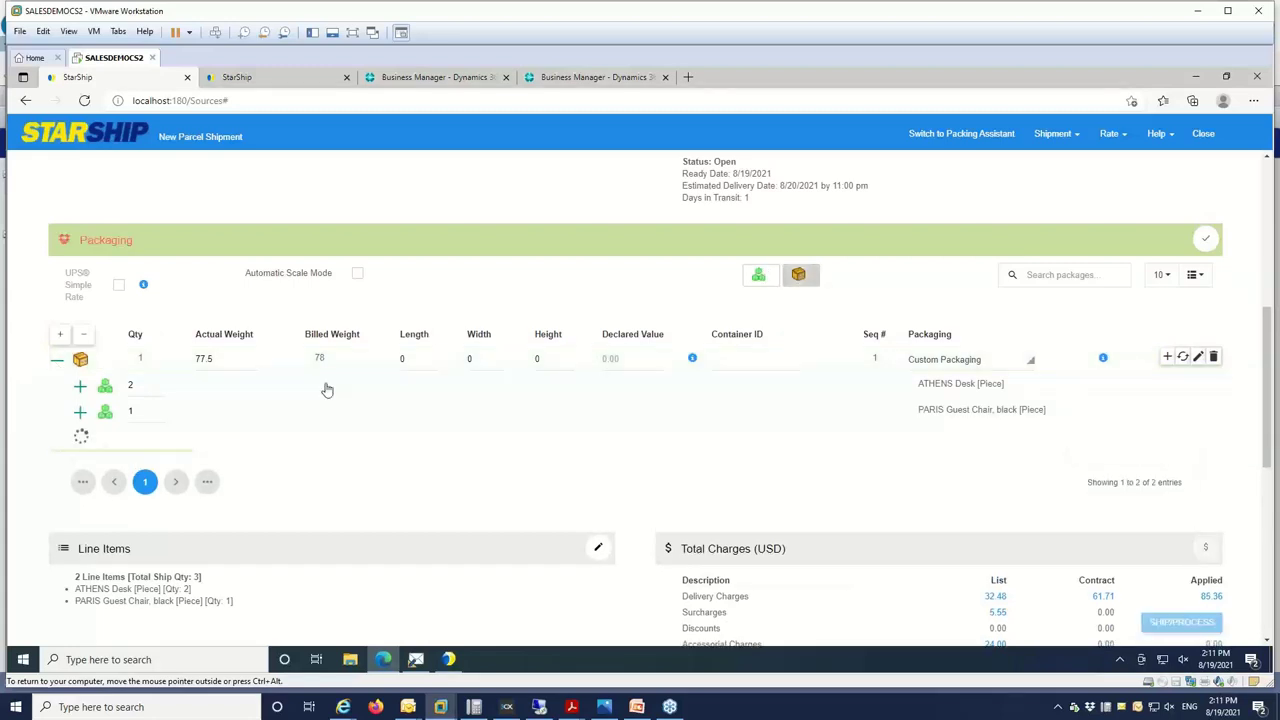
left_click_drag(105, 411, 116, 443)
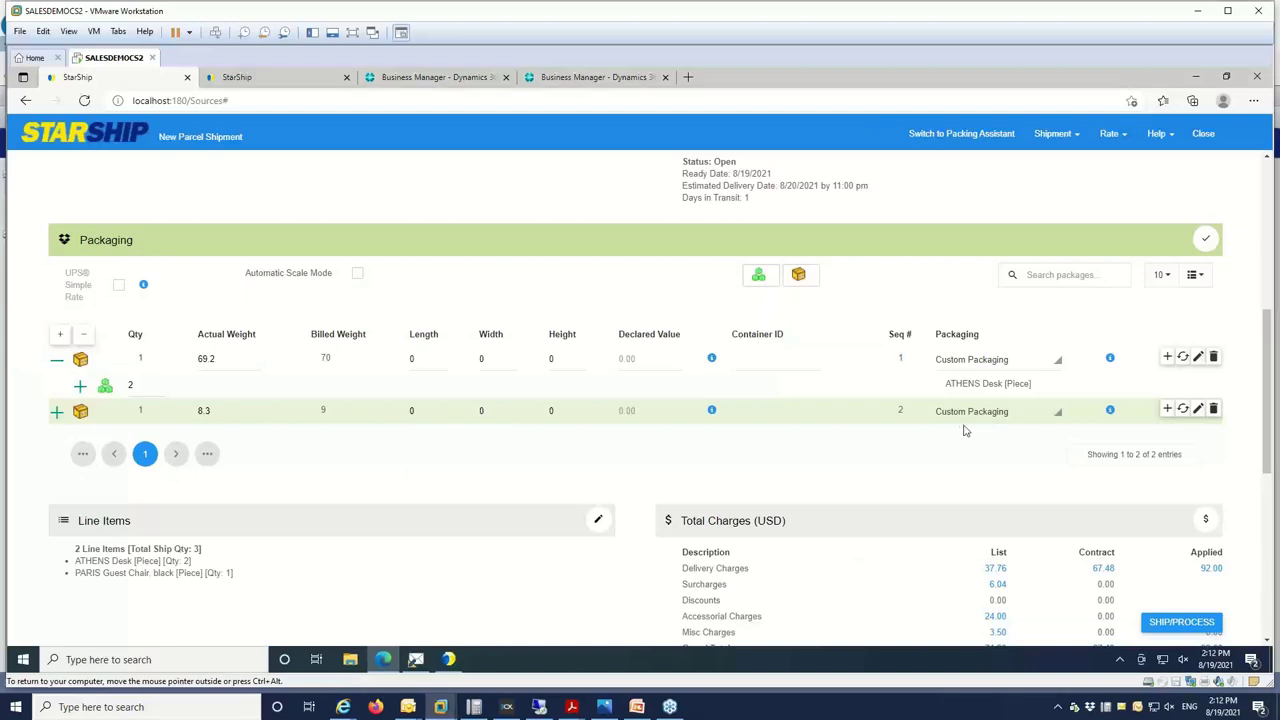
Set the guest chair's package to the first Large Box option and the ATHENS Desk package to Small Box
left_click(1062, 421)
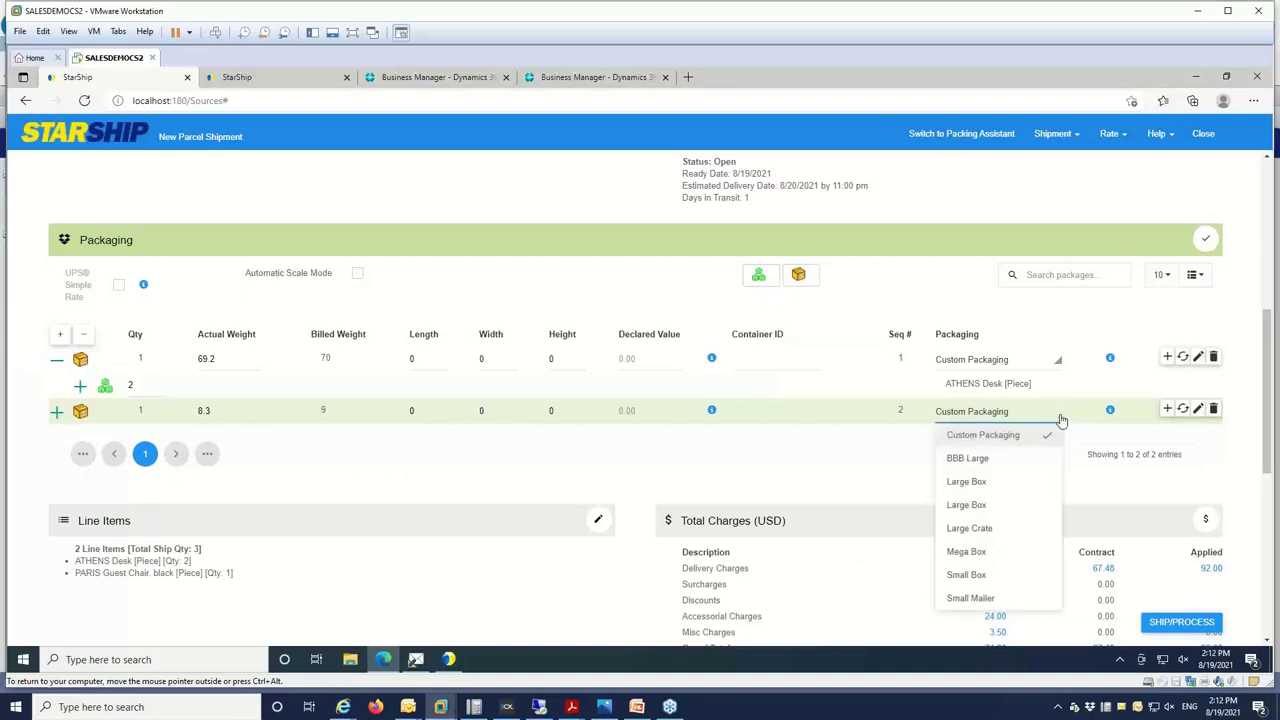
left_click(1035, 486)
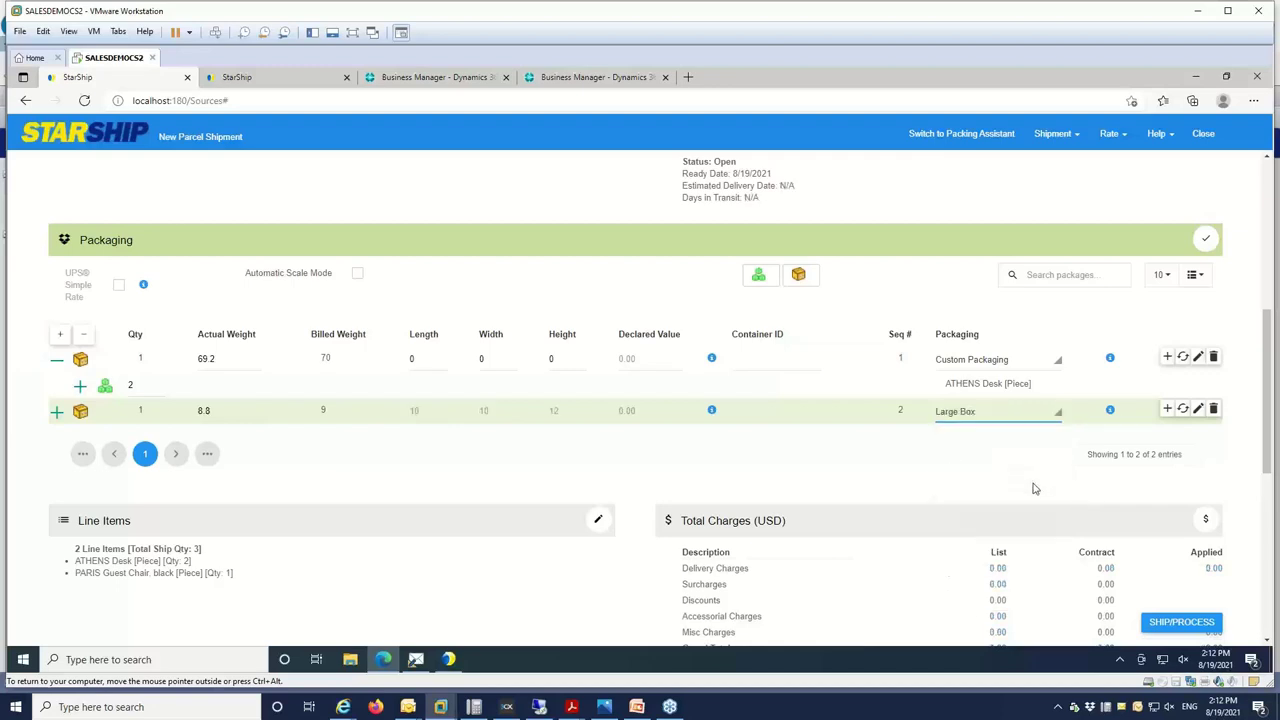
left_click(1058, 367)
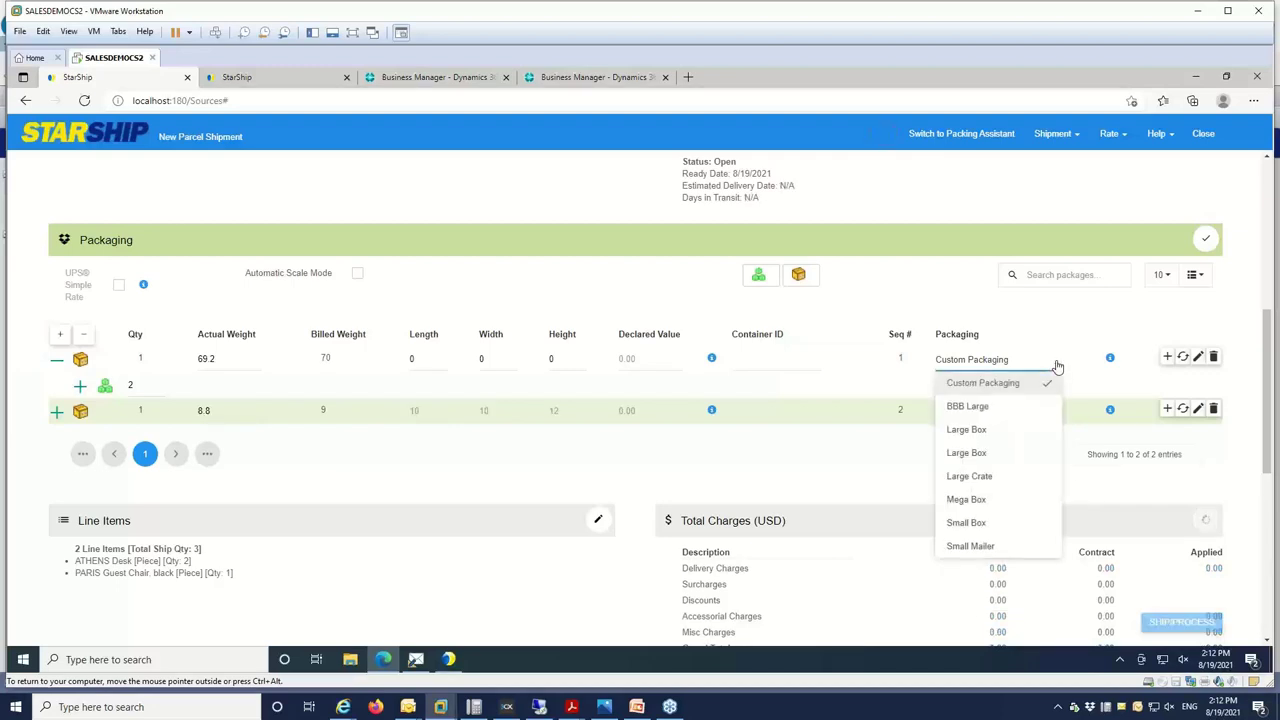
left_click(992, 527)
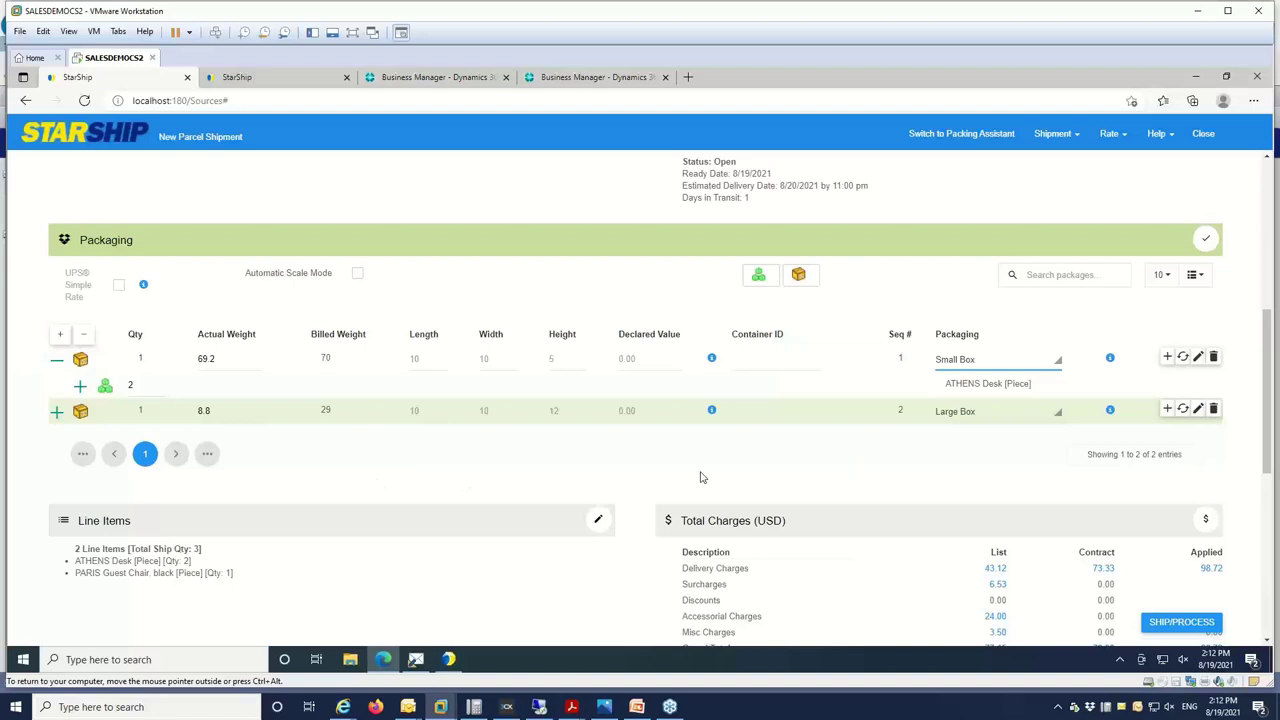
Examine how the applied grand total is built up, including the rules behind both Total Applied Freight adjustments
scroll(836, 463, "down", 2)
scroll(836, 463, "down", 3)
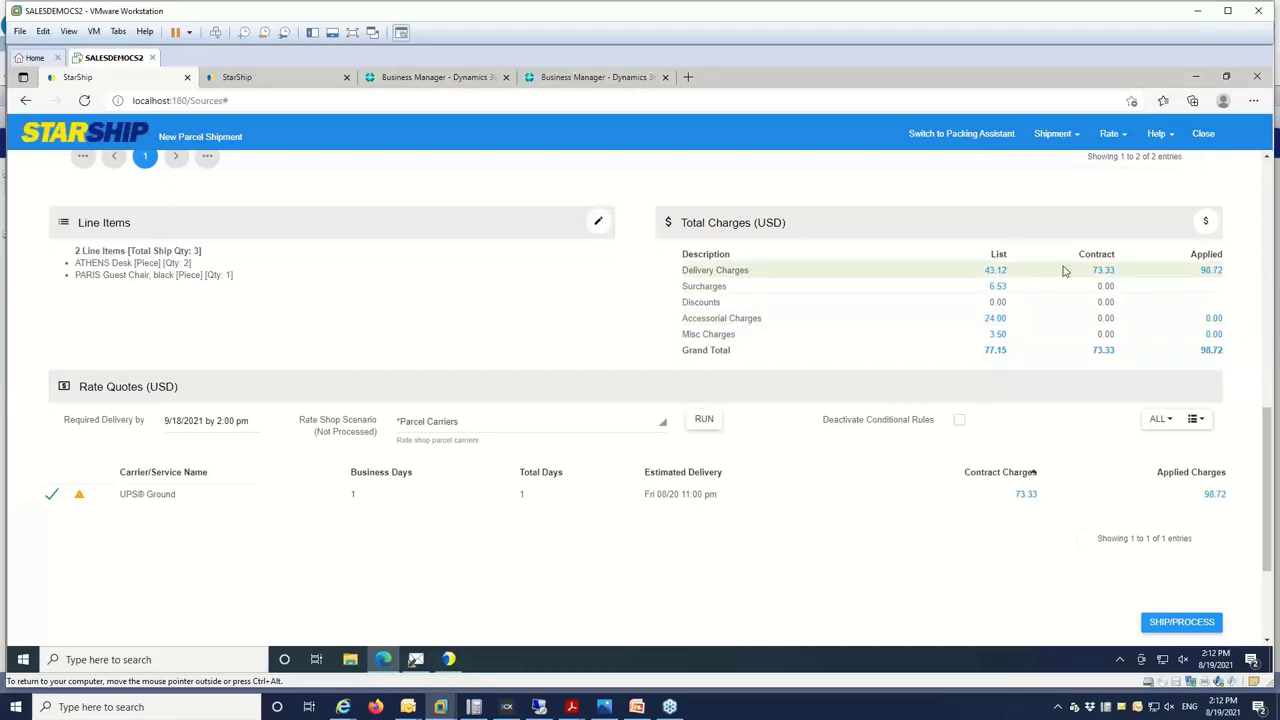
left_click(1211, 355)
scroll(1243, 366, "down", 1)
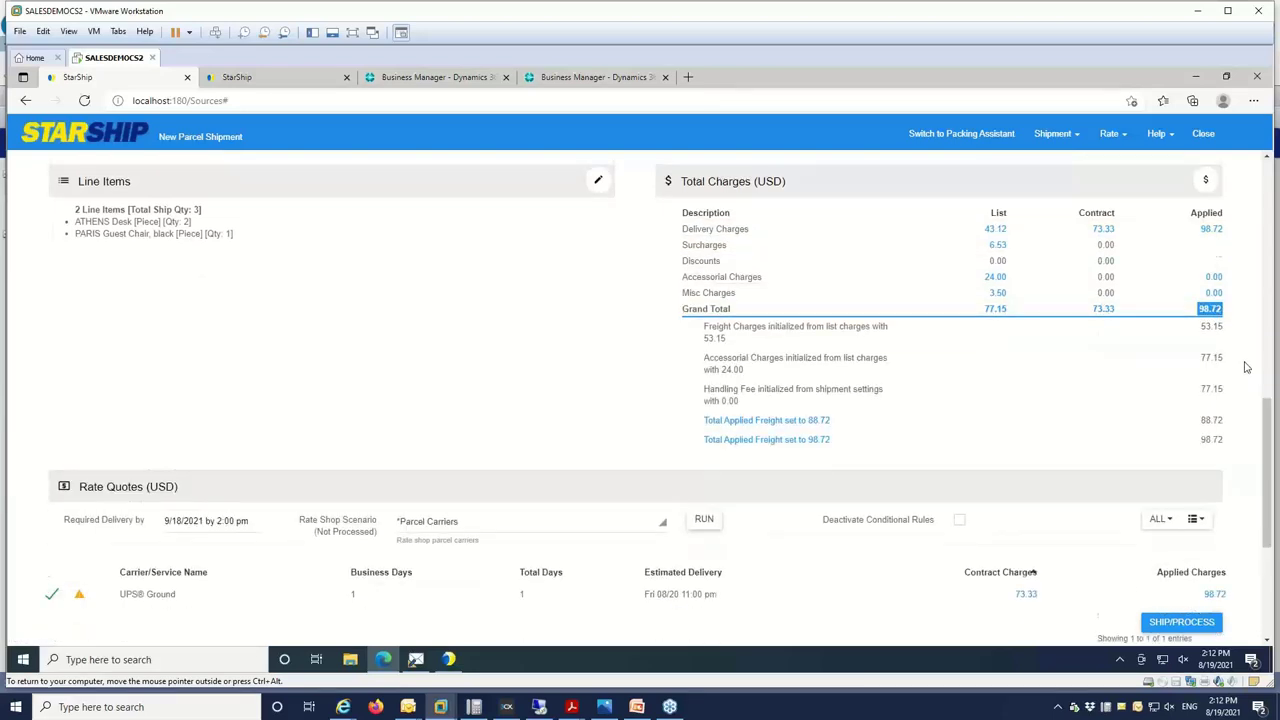
left_click(814, 399)
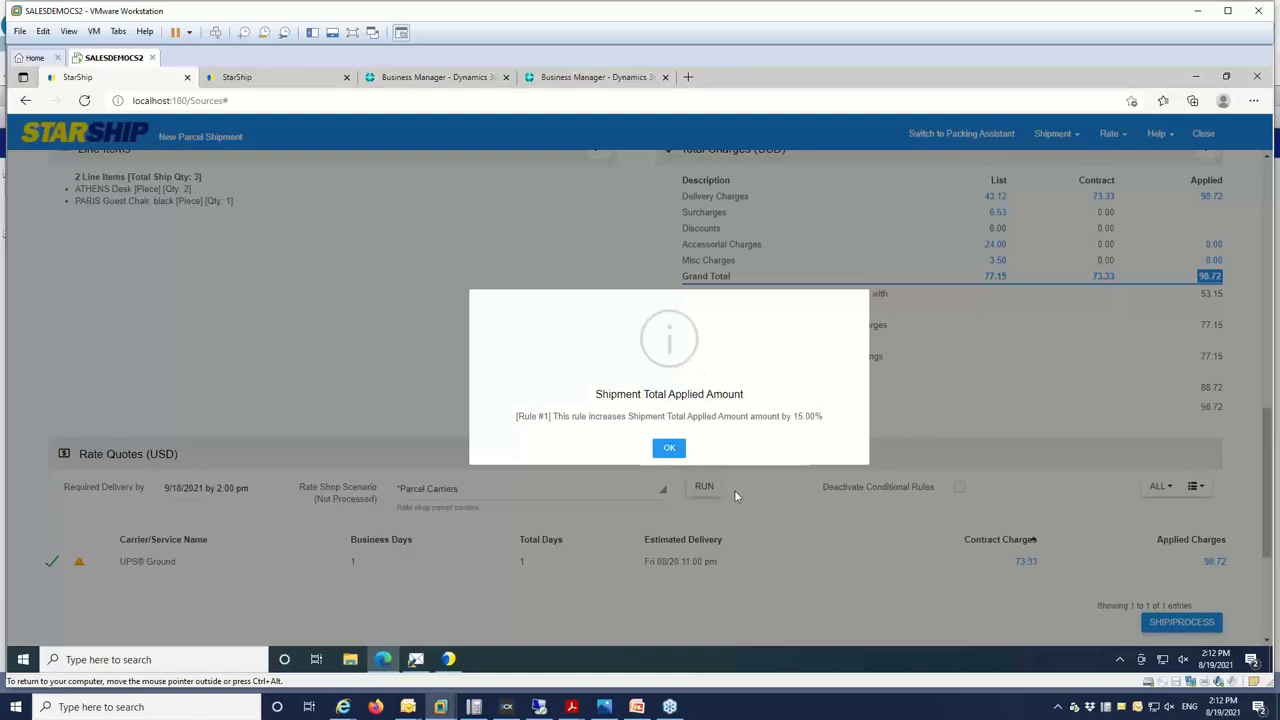
left_click(669, 447)
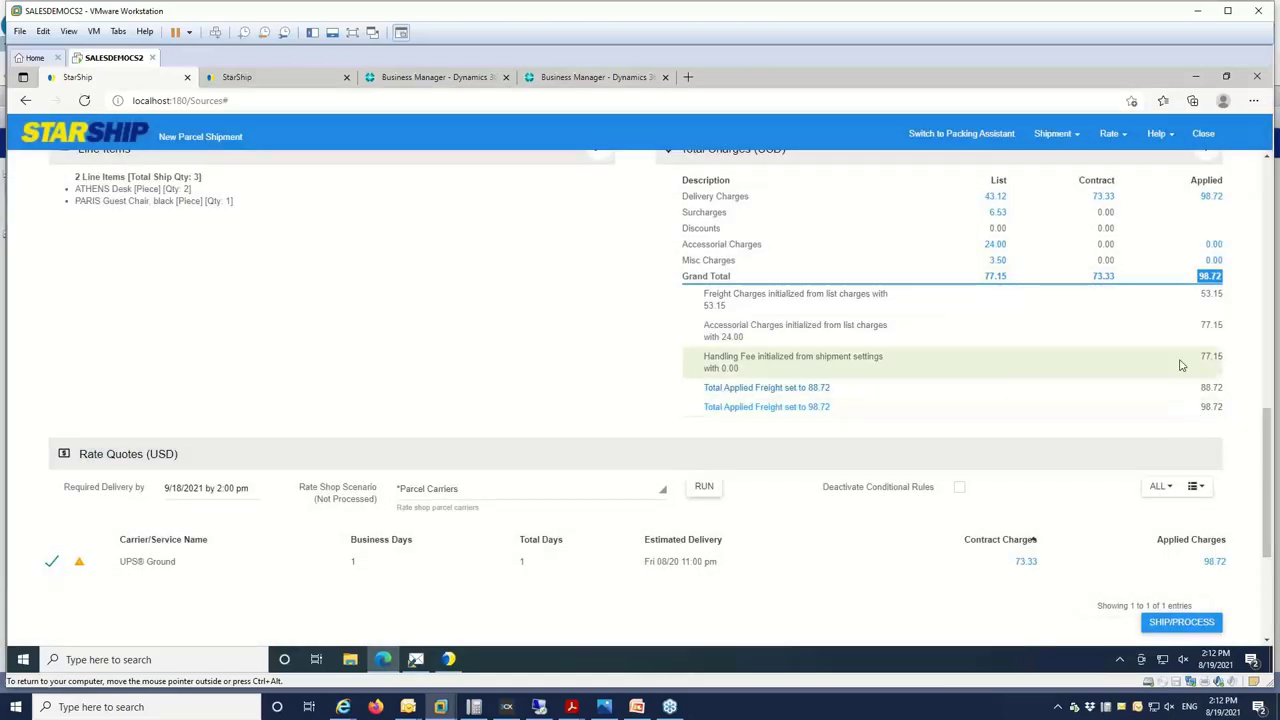
left_click(789, 410)
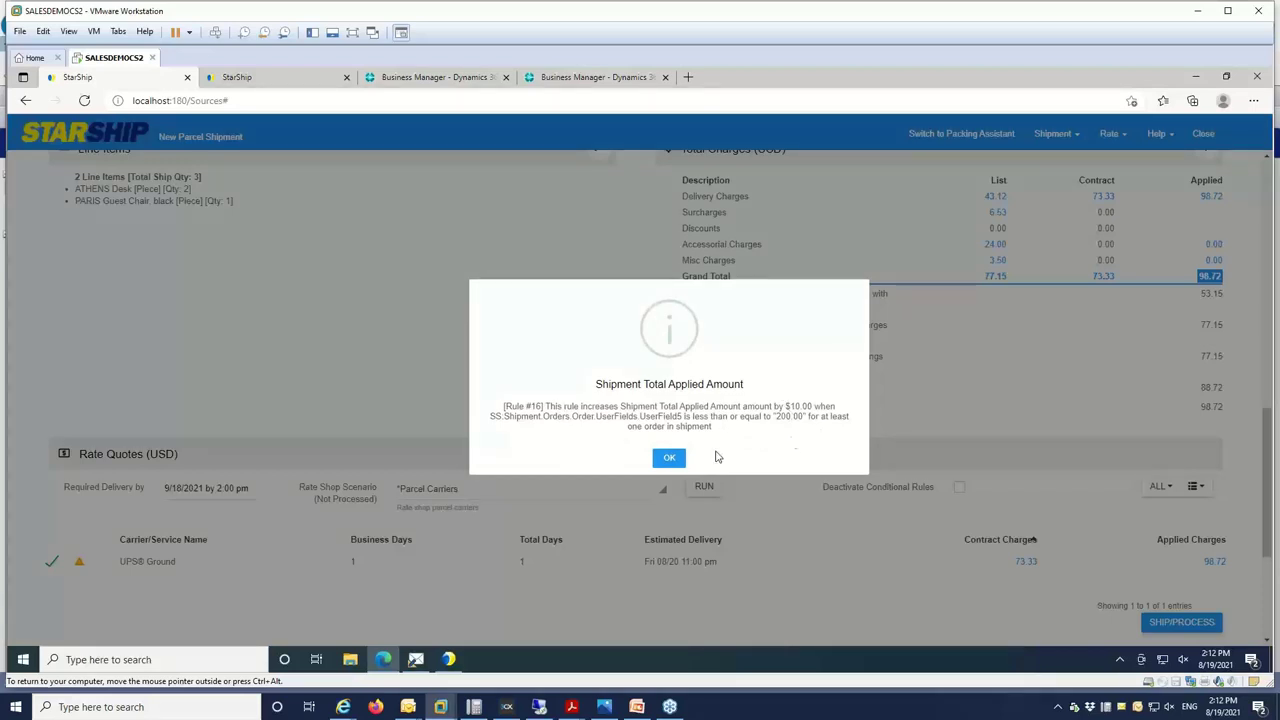
left_click(669, 458)
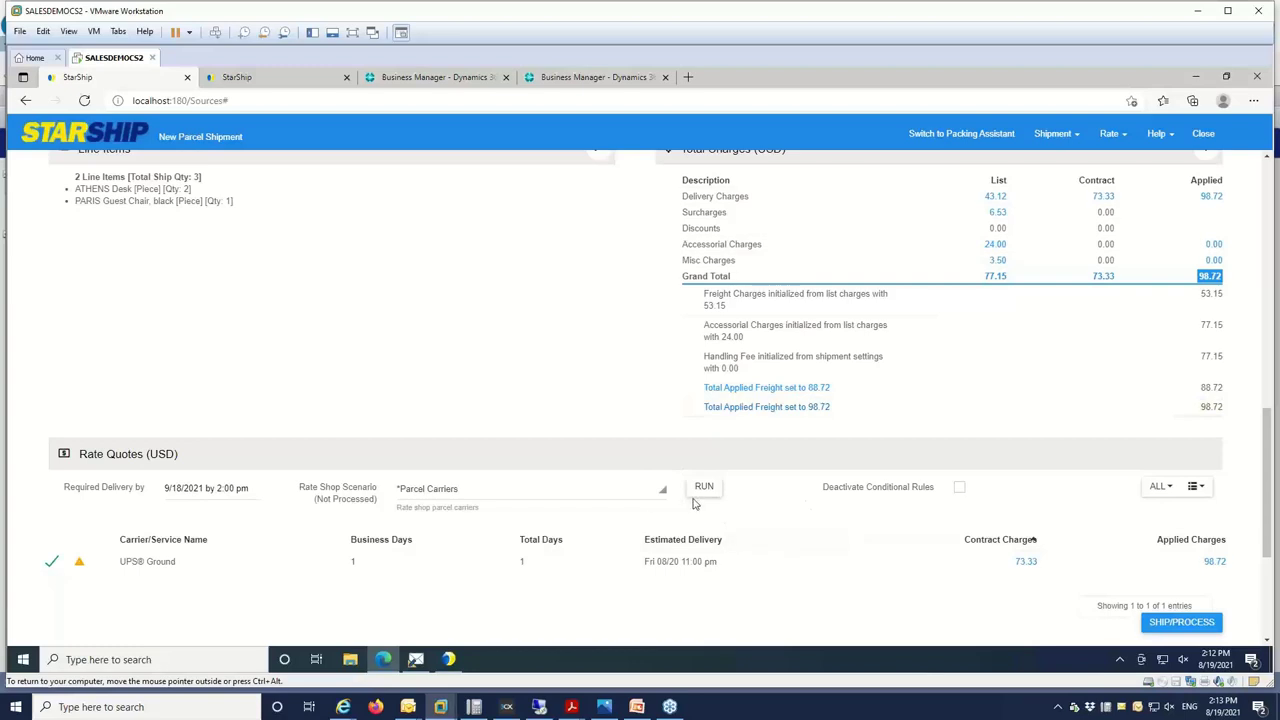
Run the *Parcel Carriers rate shop scenario to compare carrier quotes, and ship the order with UPS Ground
left_click(704, 490)
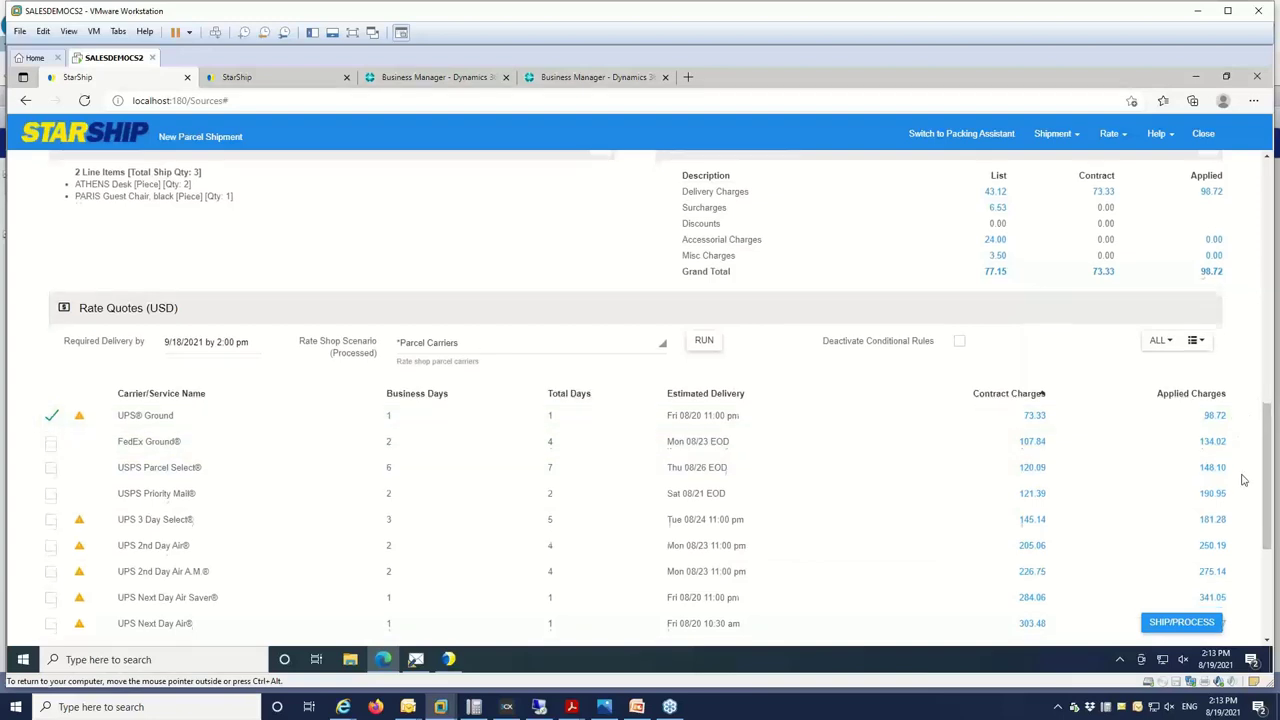
scroll(1240, 478, "down", 3)
scroll(1244, 576, "up", 2)
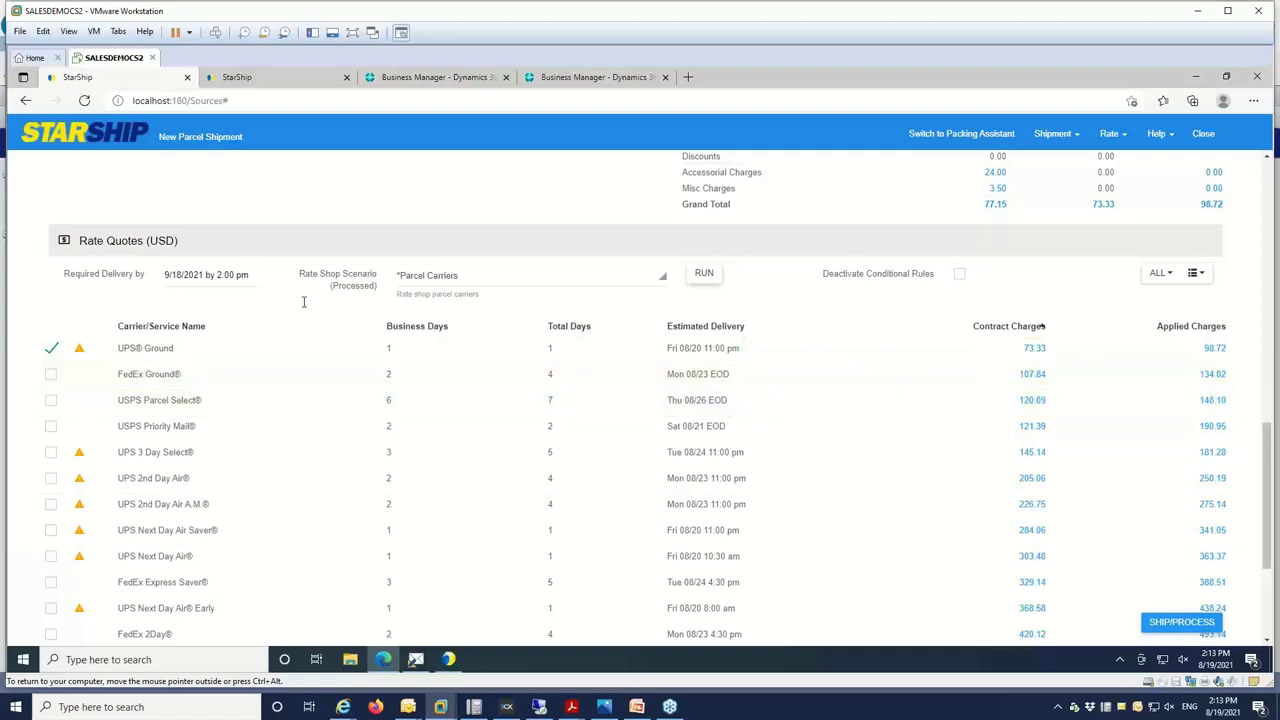
left_click(239, 274)
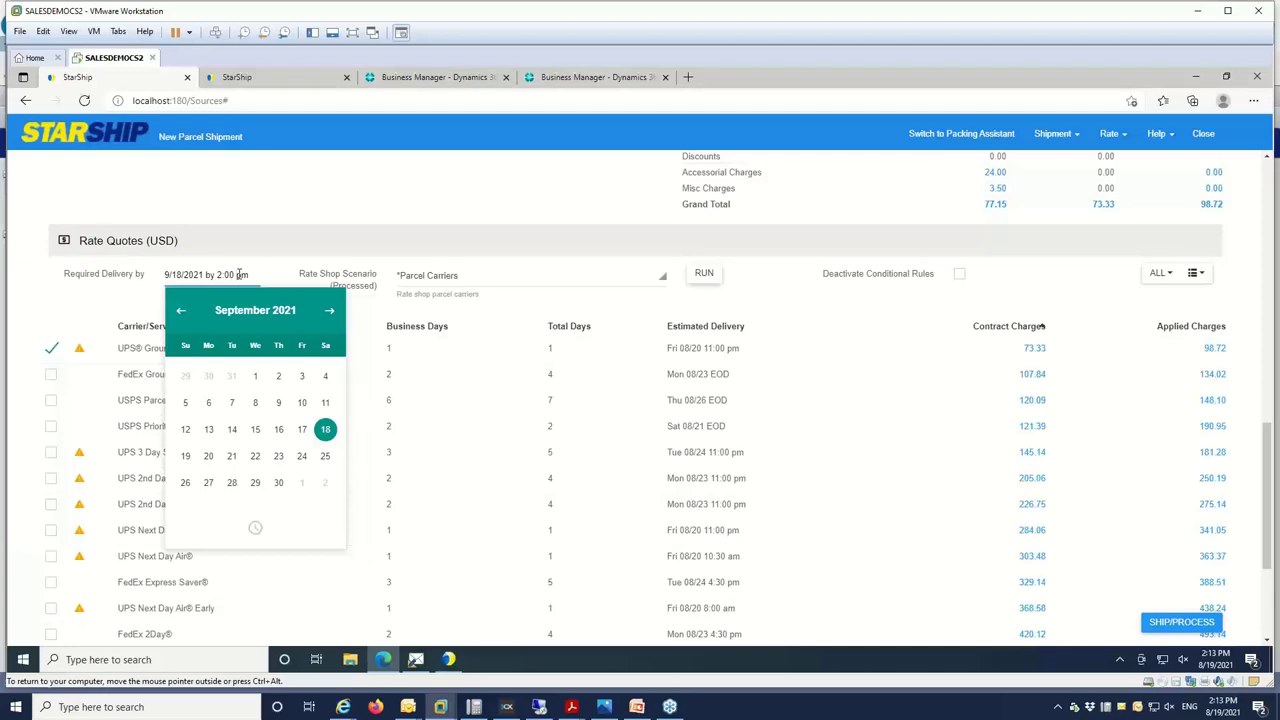
left_click(754, 290)
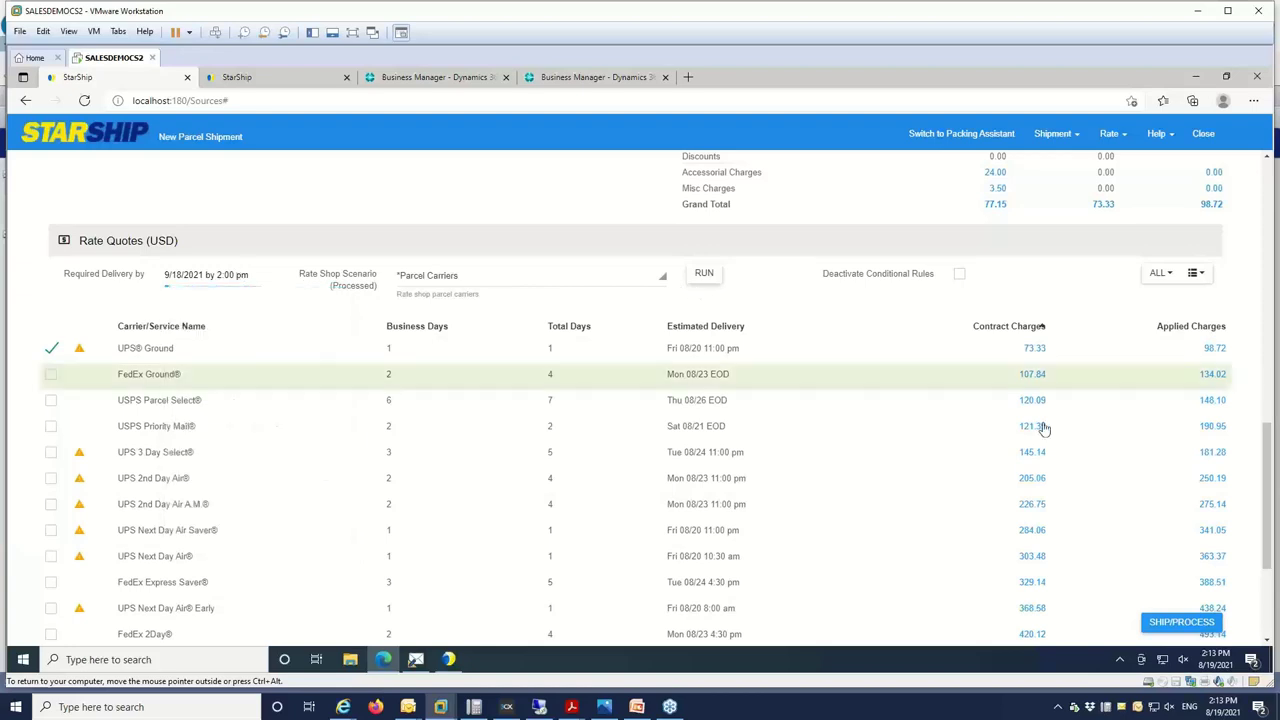
left_click(1182, 625)
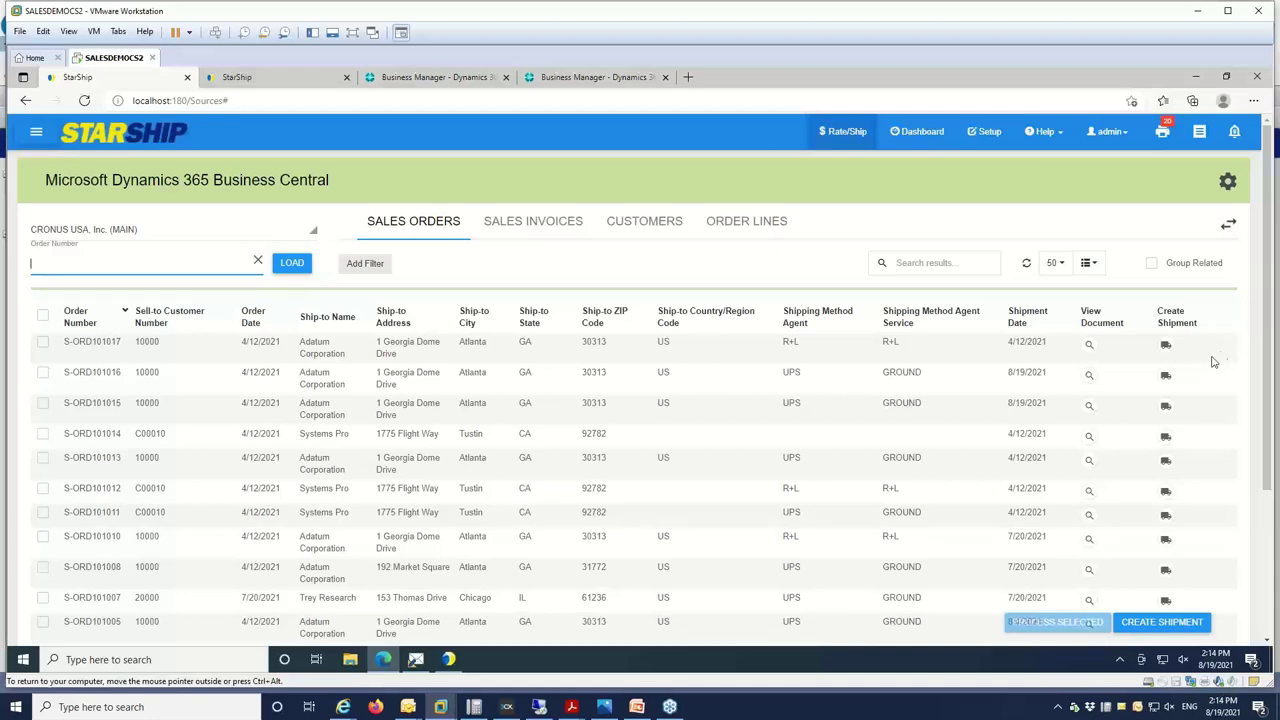
Create a freight shipment from the R+L order in the first row and run the *Freight Carriers rate shop scenario
left_click(1166, 346)
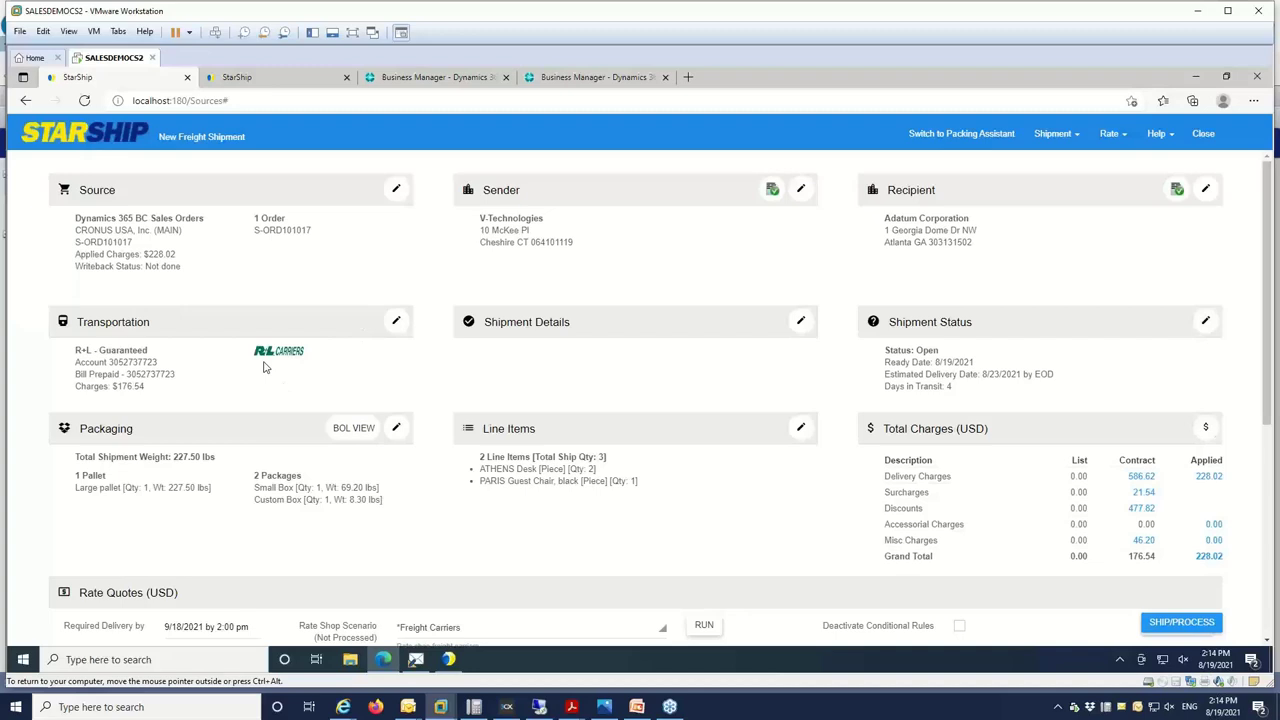
left_click(704, 625)
Examine how the large pallet's packages, items and order are nested, in both the packaging details and the Packing Assistant
left_click(396, 428)
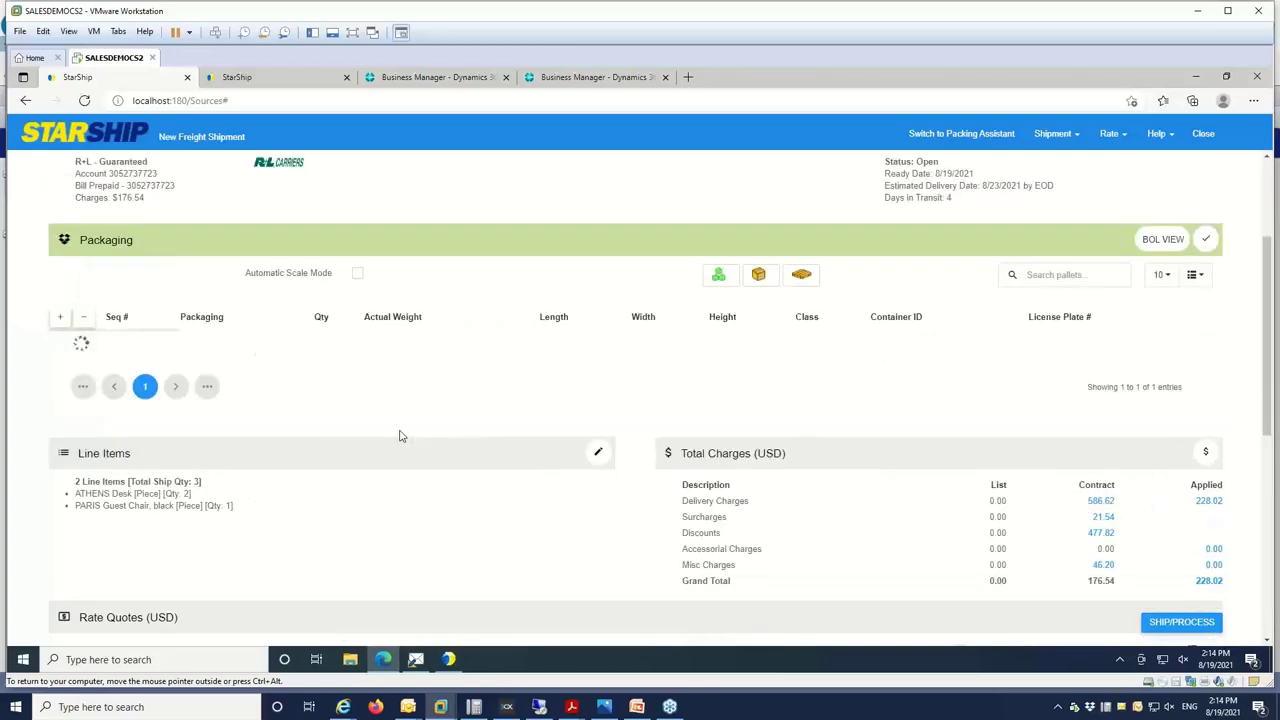
left_click(60, 318)
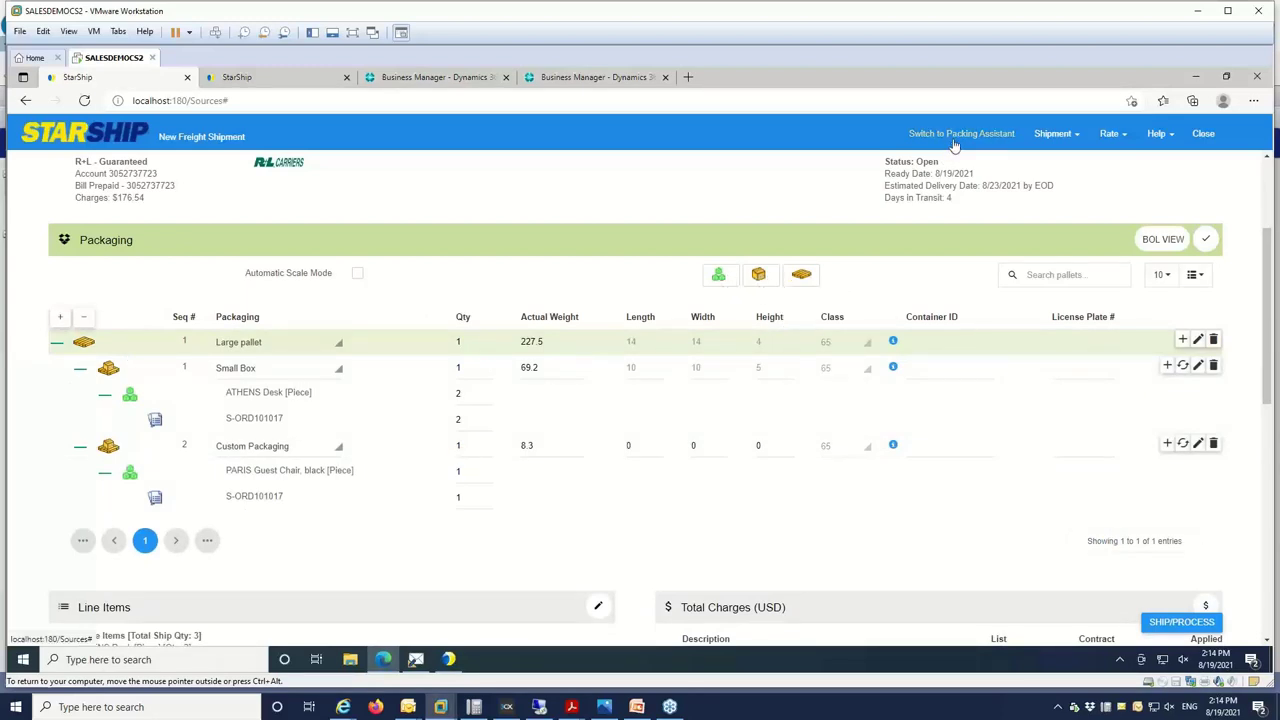
left_click(955, 142)
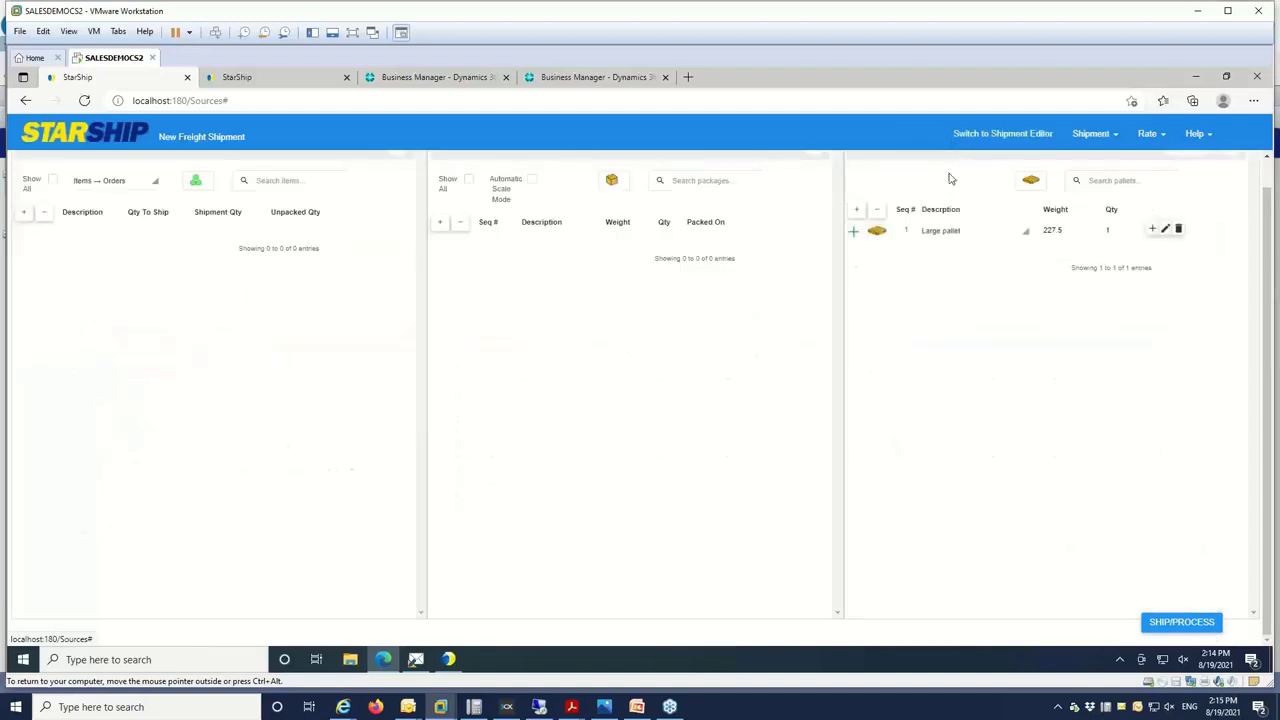
left_click(858, 211)
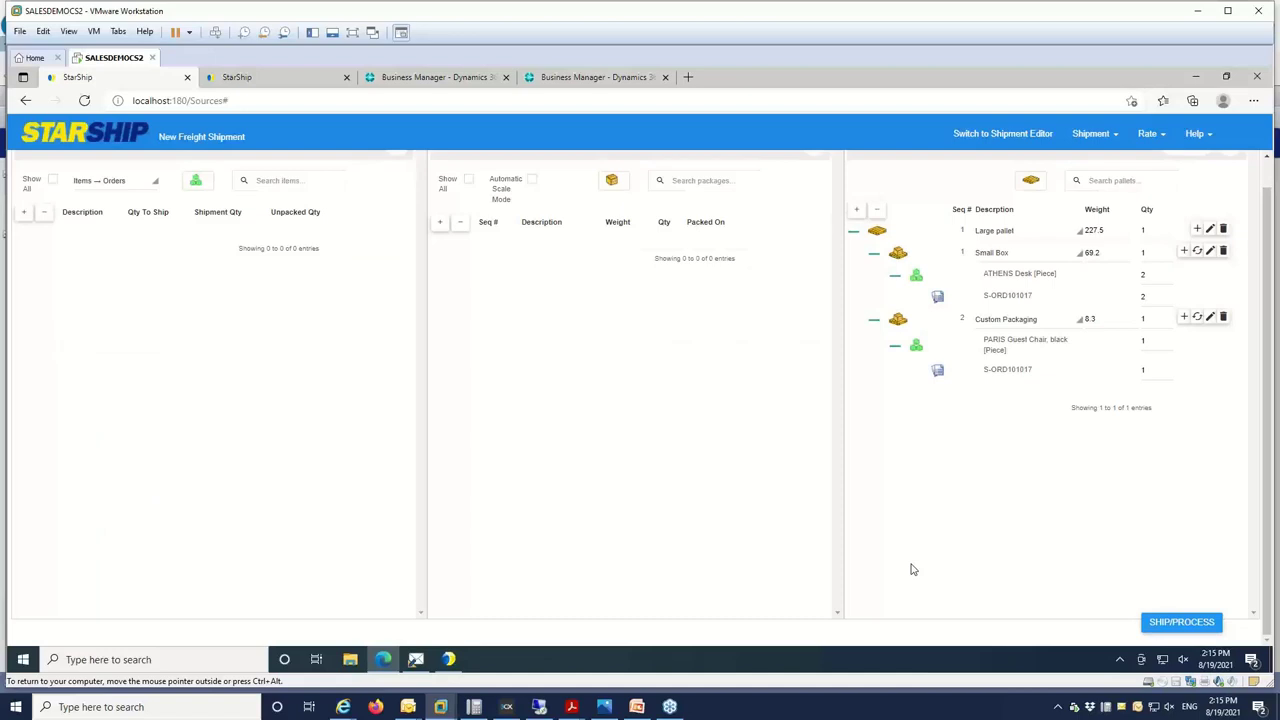
left_click(953, 139)
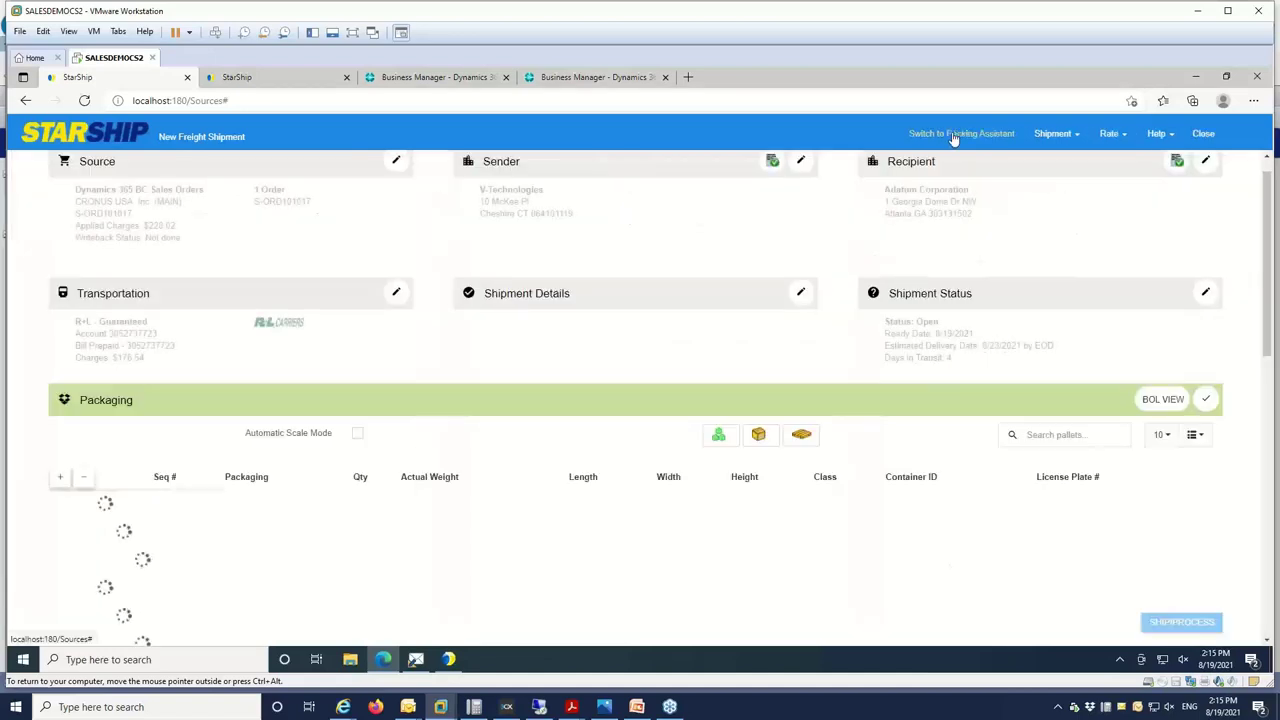
Ship the freight order with the R+L Guaranteed quote, and close the shipment without saving it again
scroll(1071, 477, "down", 3)
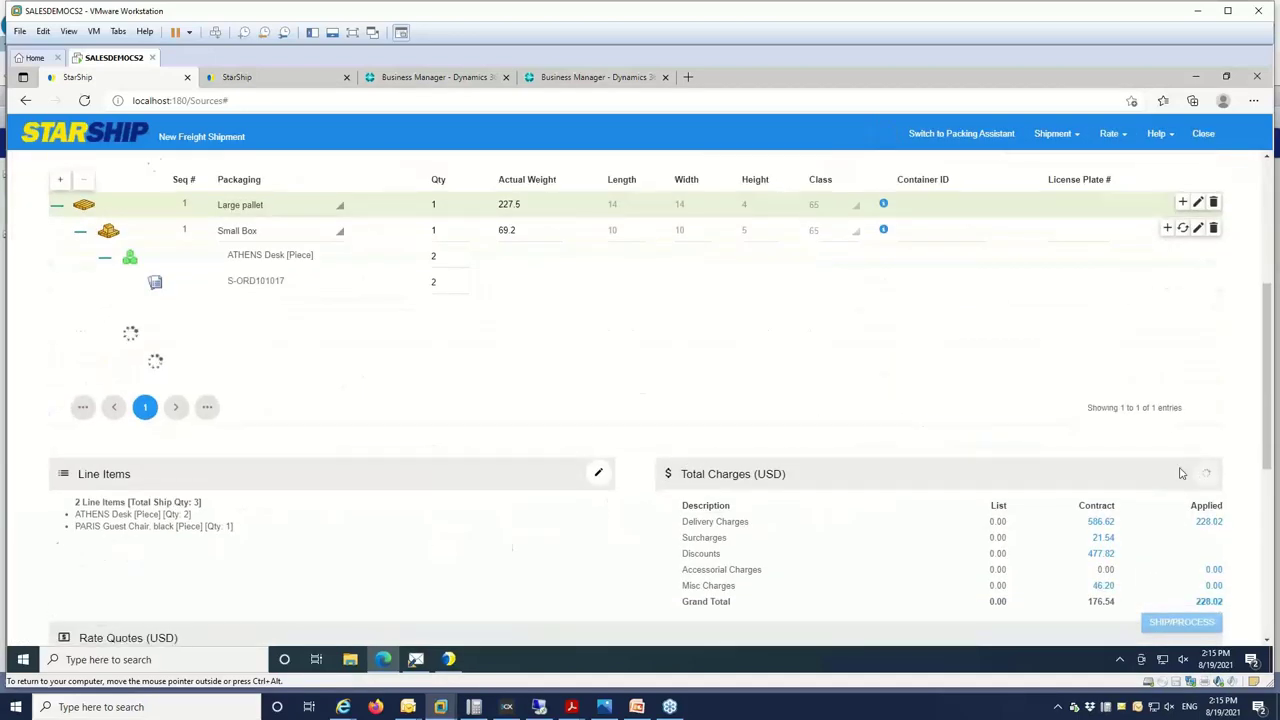
scroll(1179, 472, "down", 2)
scroll(1168, 471, "down", 1)
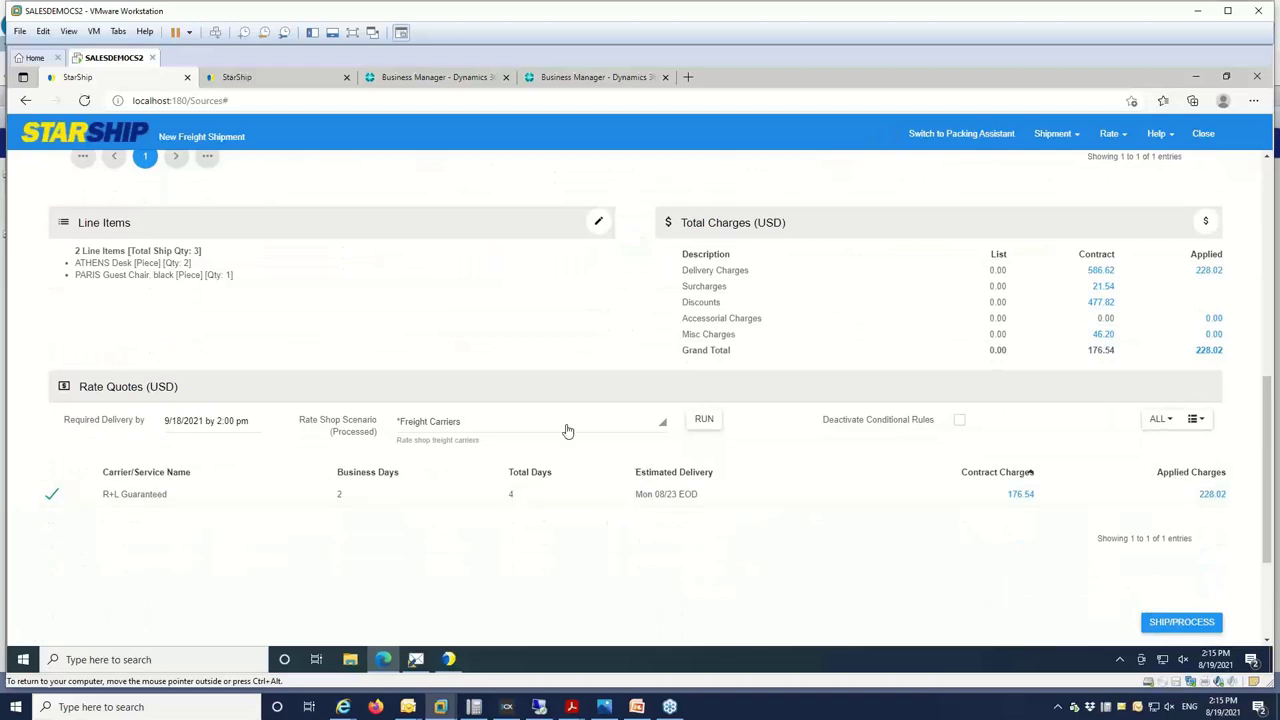
left_click(1188, 624)
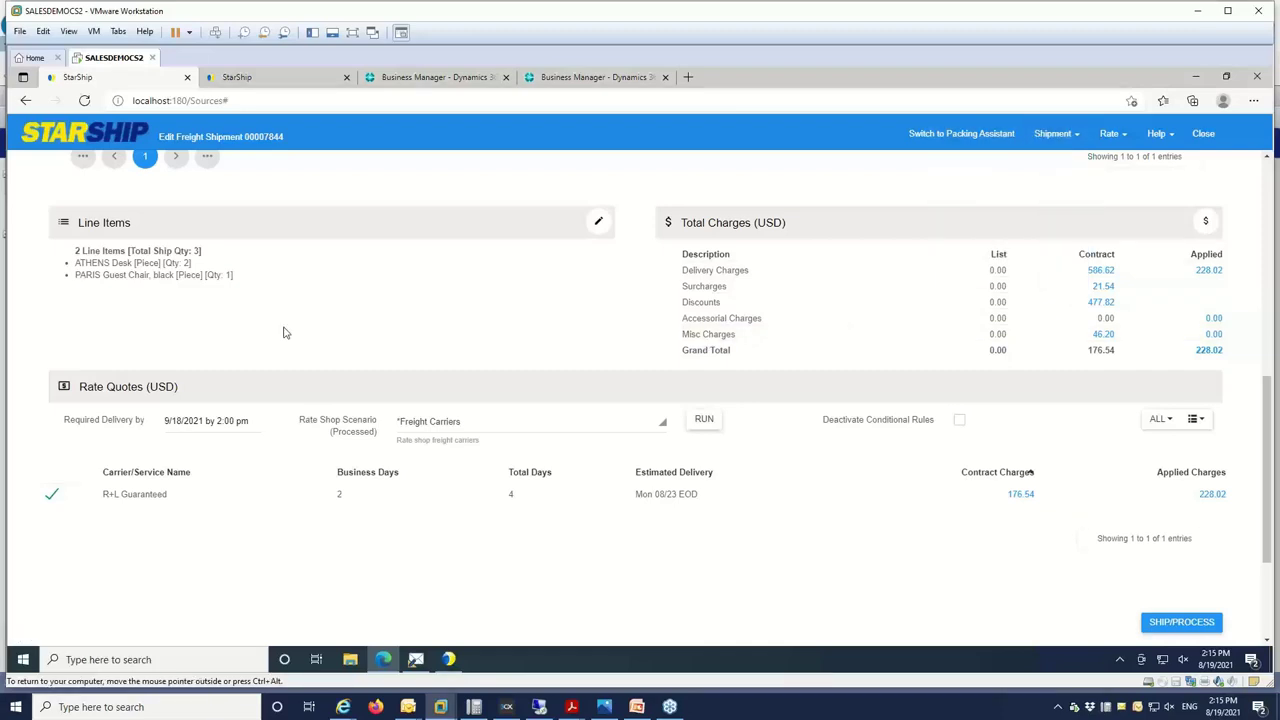
mouse_move(1040, 133)
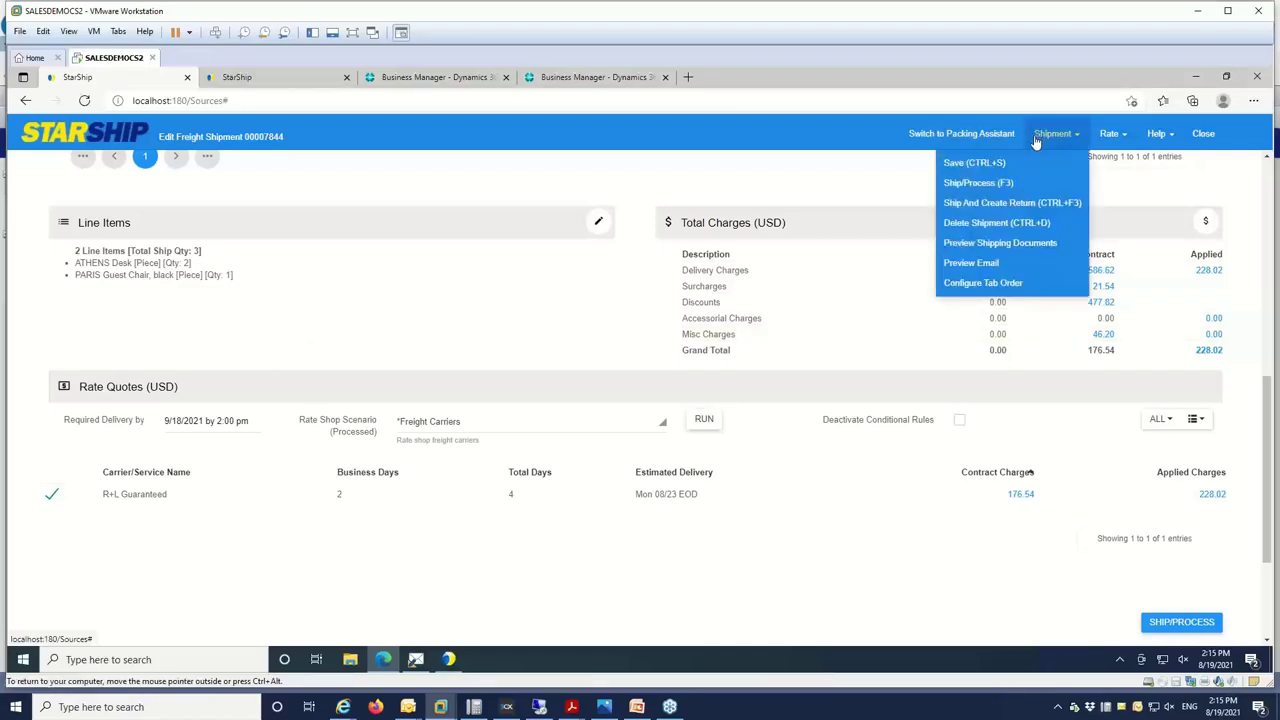
key("ctrl+s")
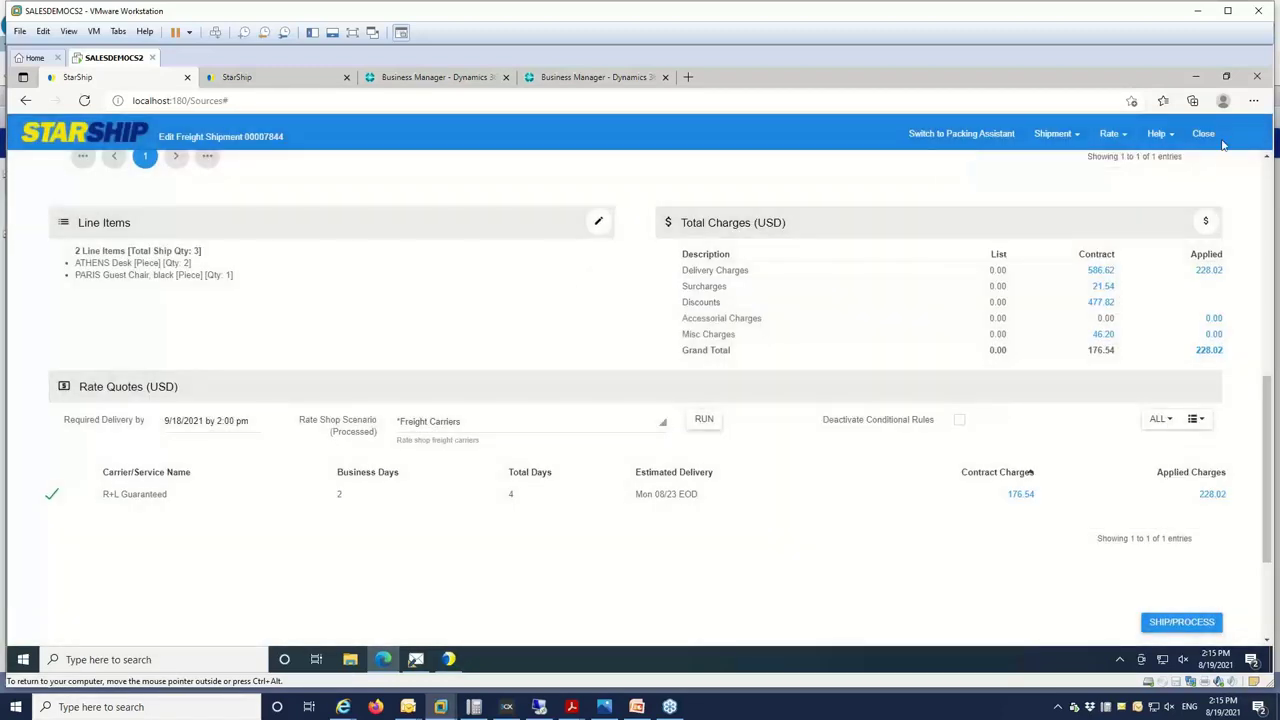
left_click(1202, 134)
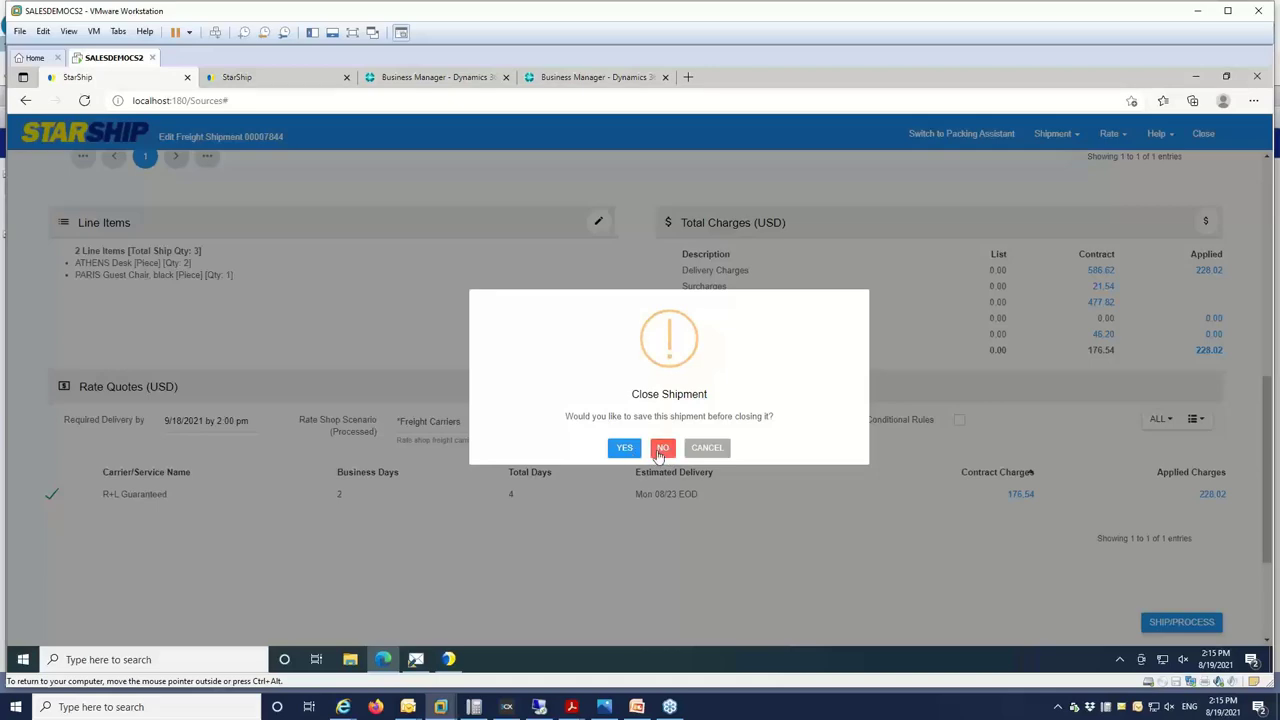
left_click(662, 447)
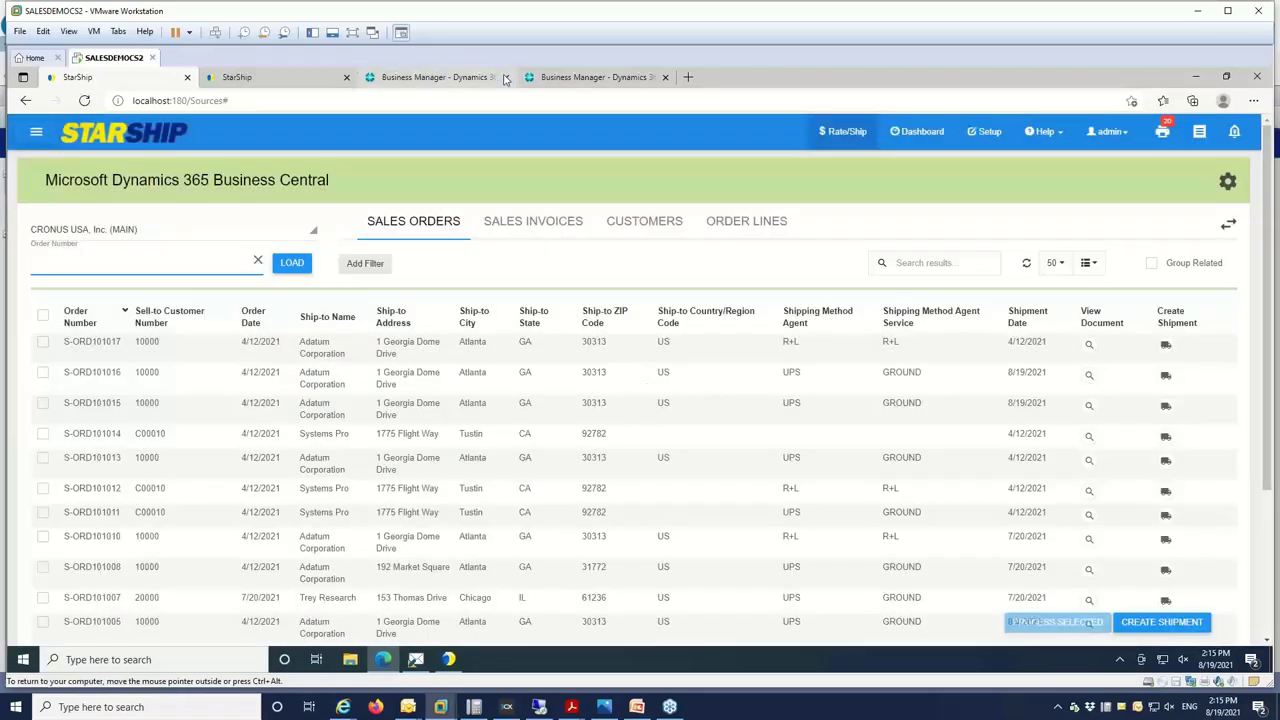
Switch to Dynamics 365 Business Central and sign in with the account's user name and password
left_click(583, 78)
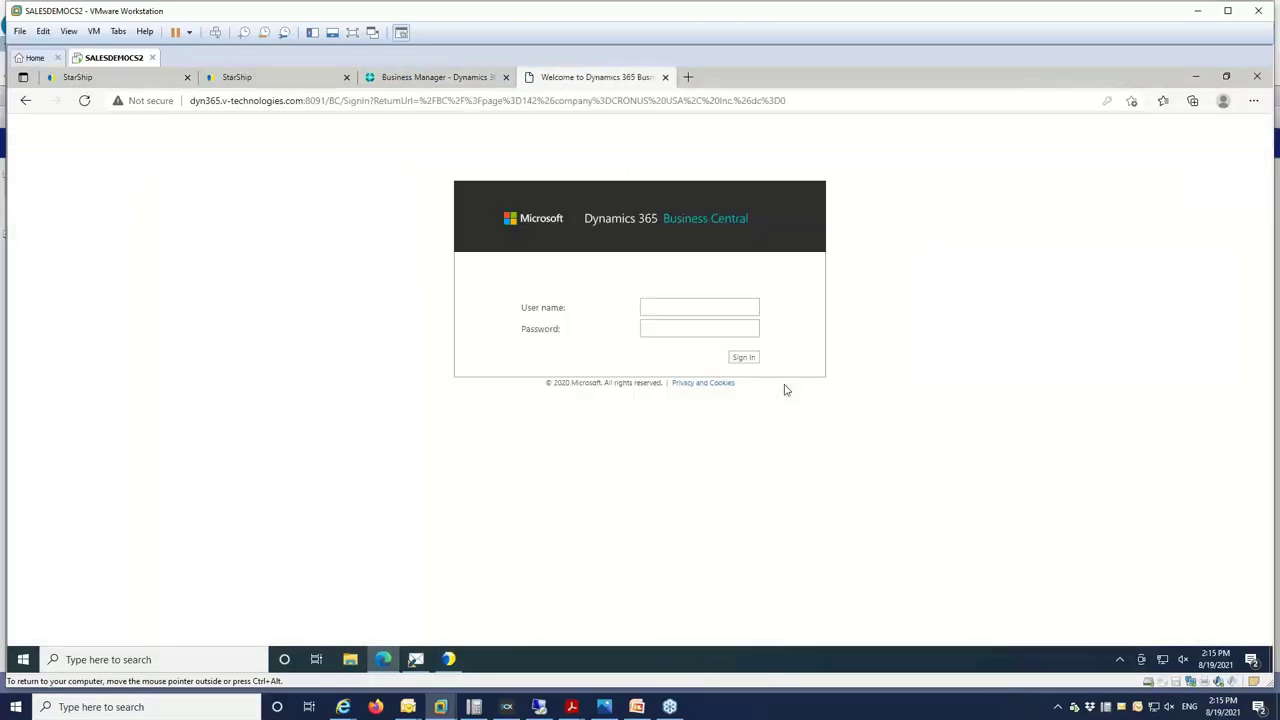
left_click(688, 310)
left_click(677, 352)
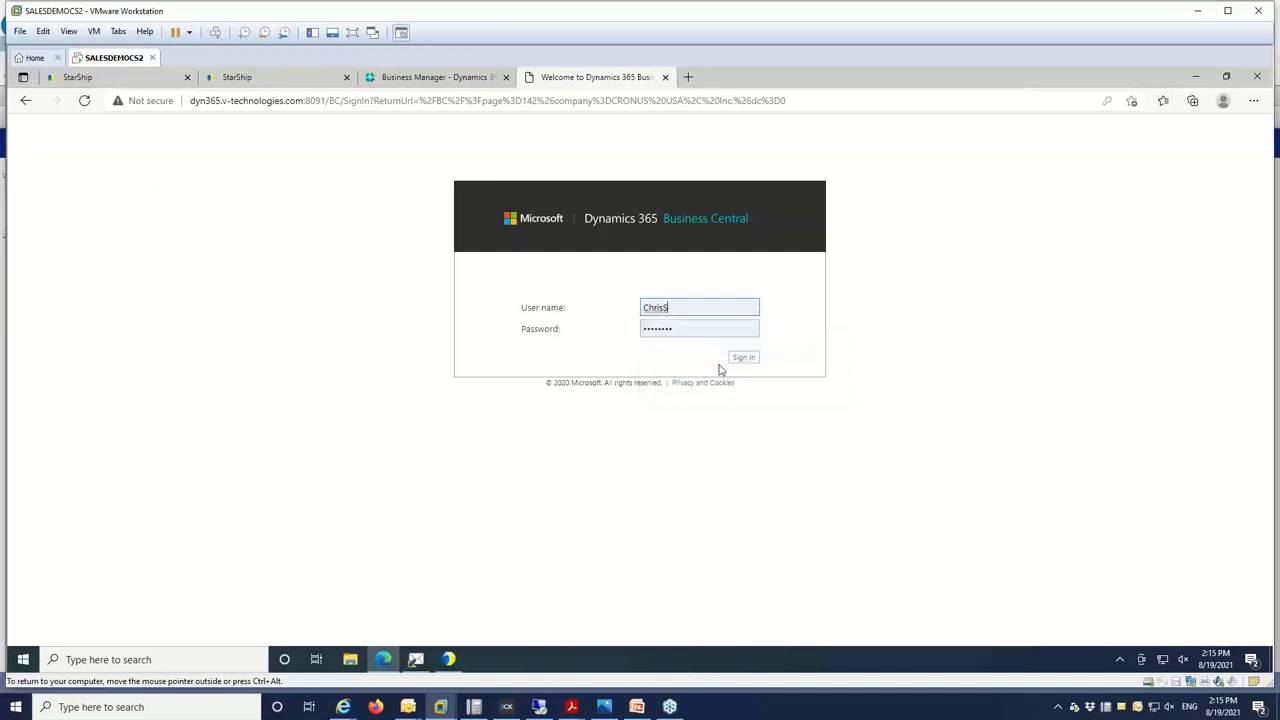
left_click(746, 359)
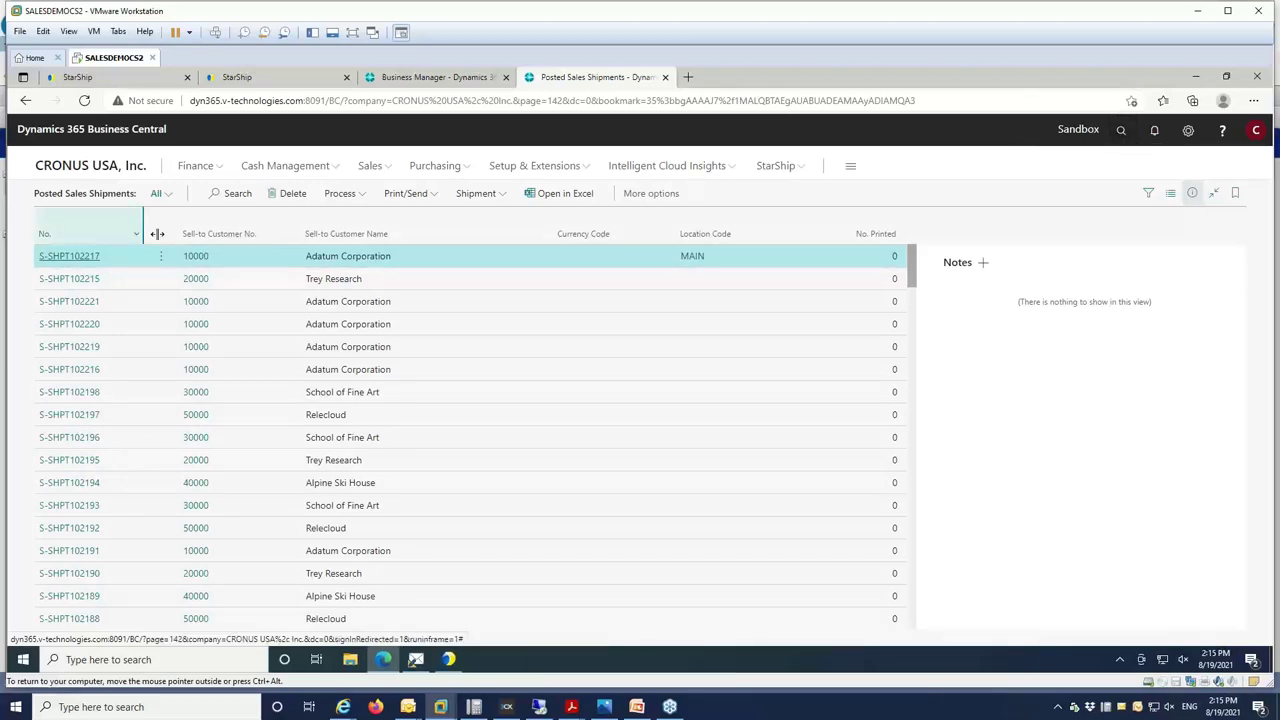
Sort the posted sales shipments by number in descending order and open the newest Adatum Corporation shipment
left_click(94, 258)
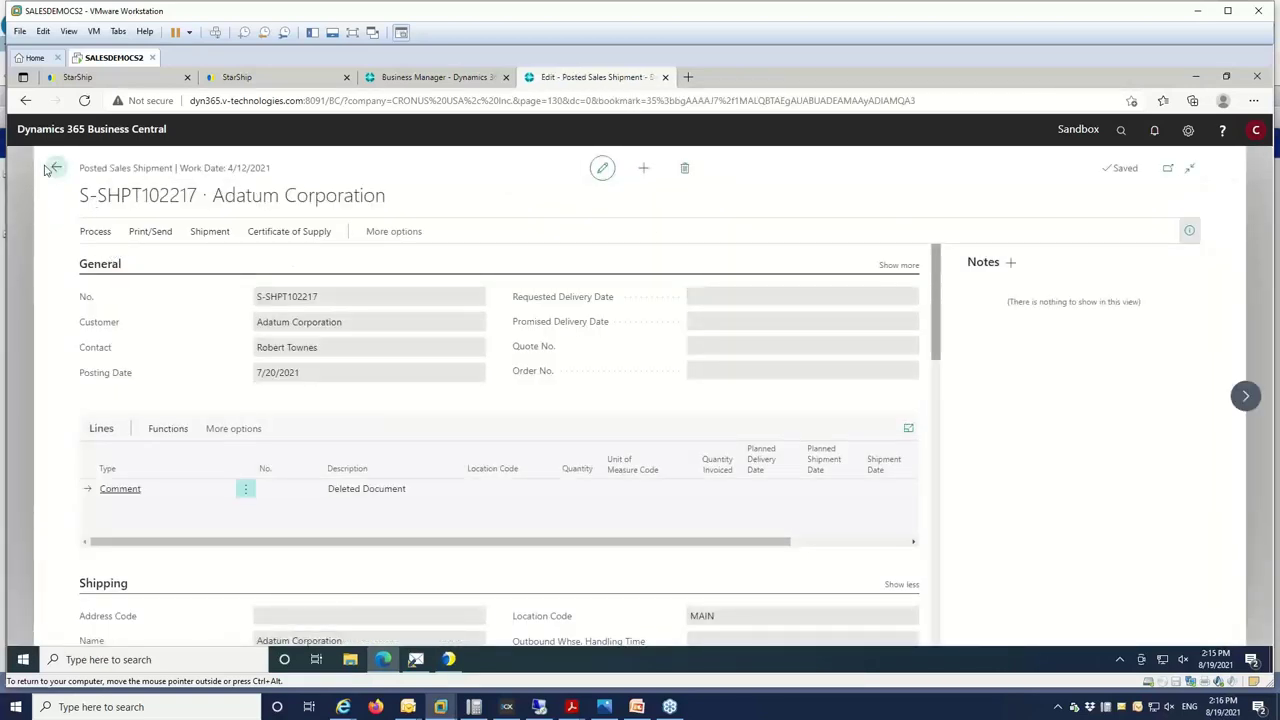
left_click(57, 168)
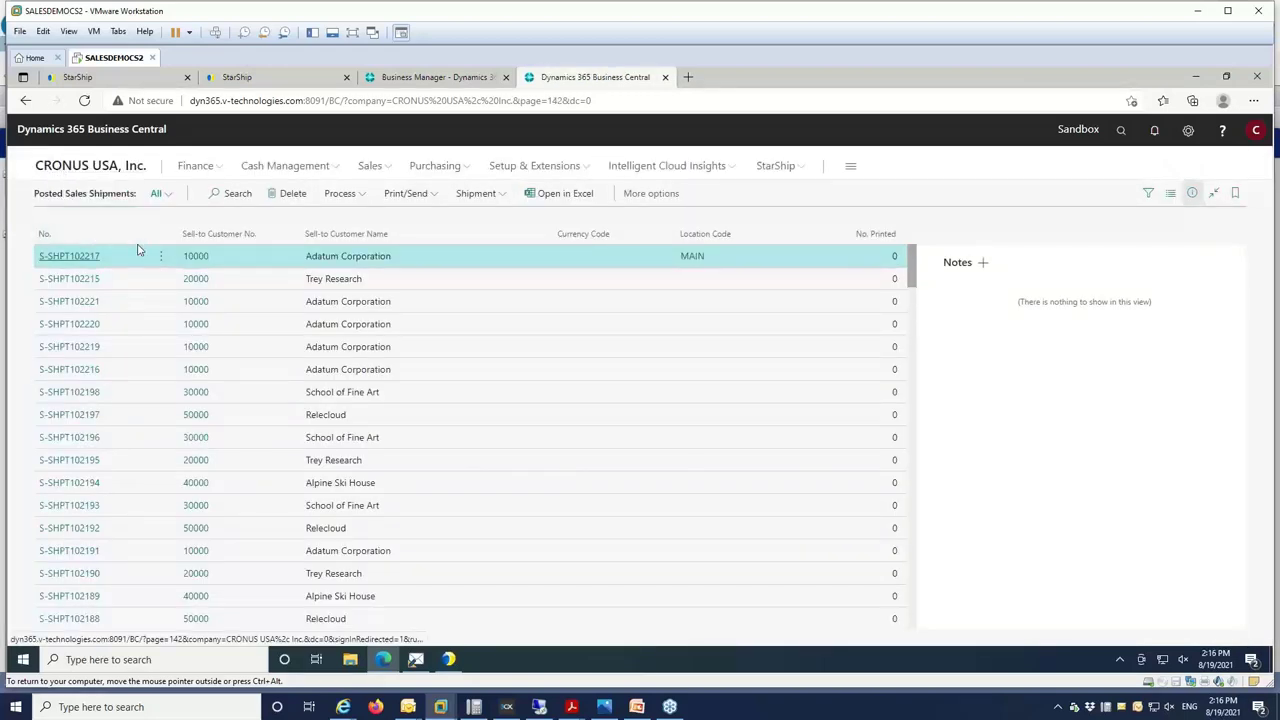
left_click(136, 234)
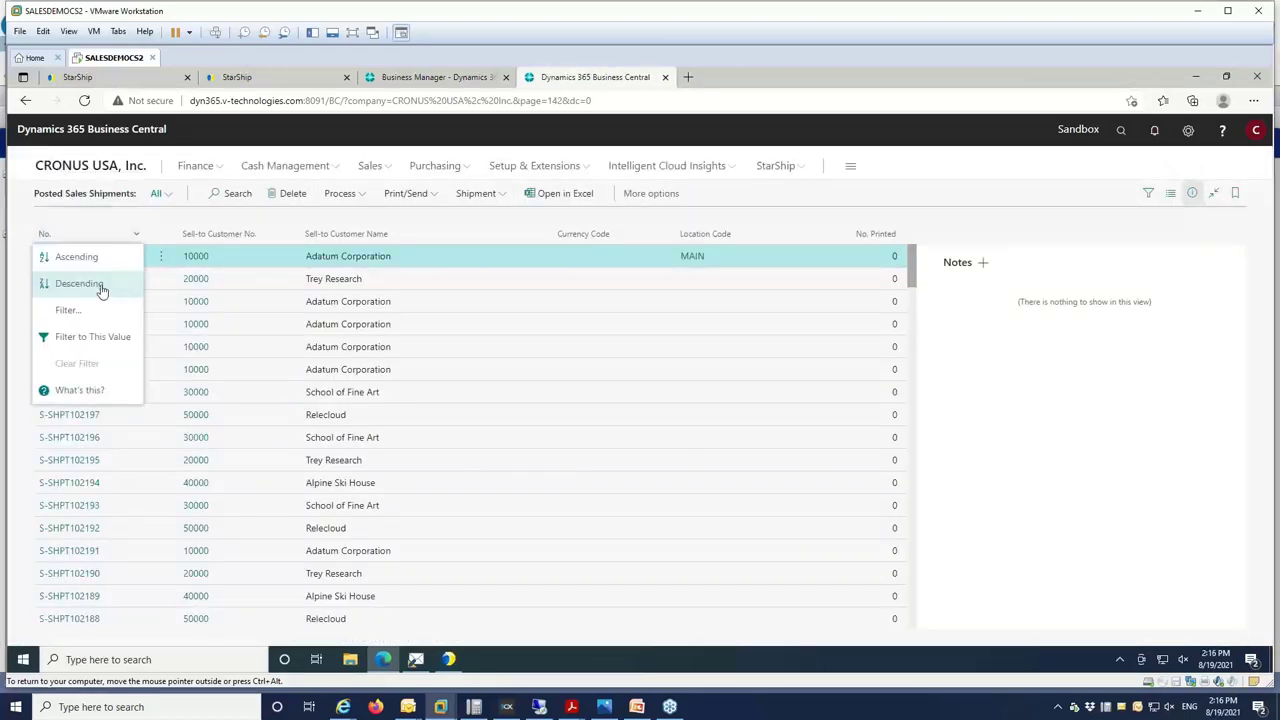
left_click(108, 288)
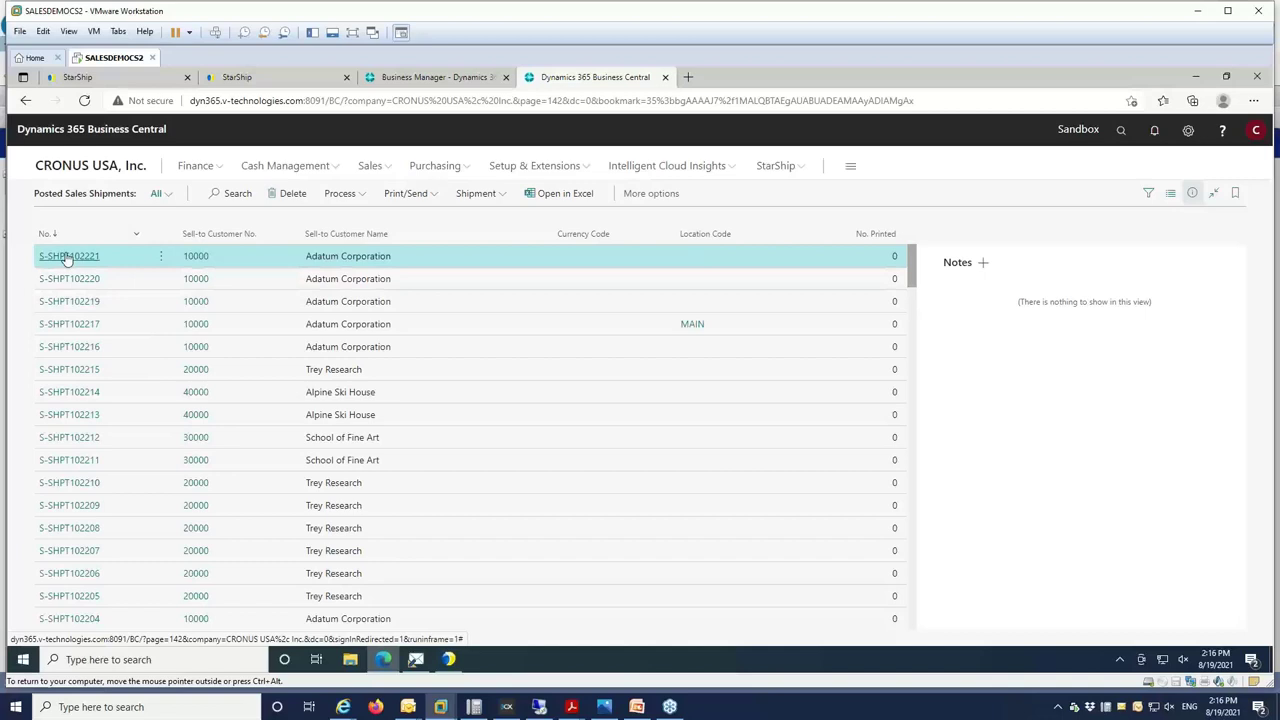
left_click(567, 256)
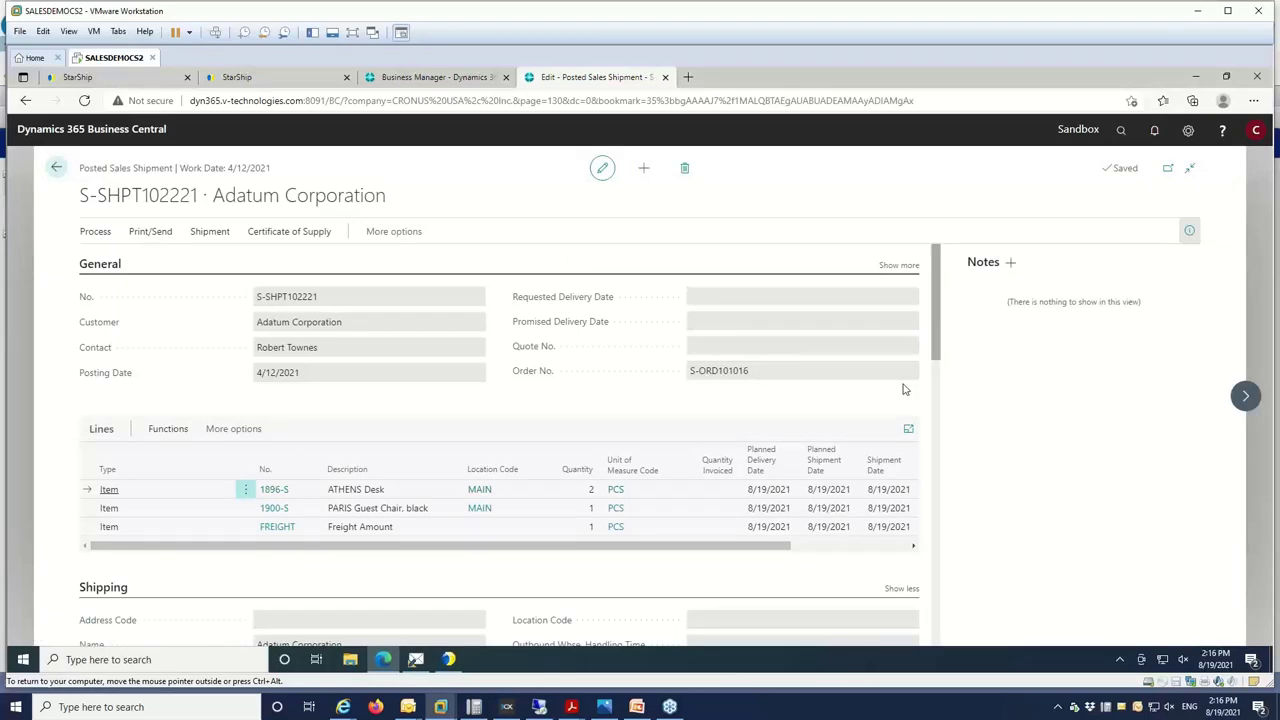
Review the posted shipment's item and freight lines, shipment method, package tracking number and billing details
scroll(904, 389, "down", 1)
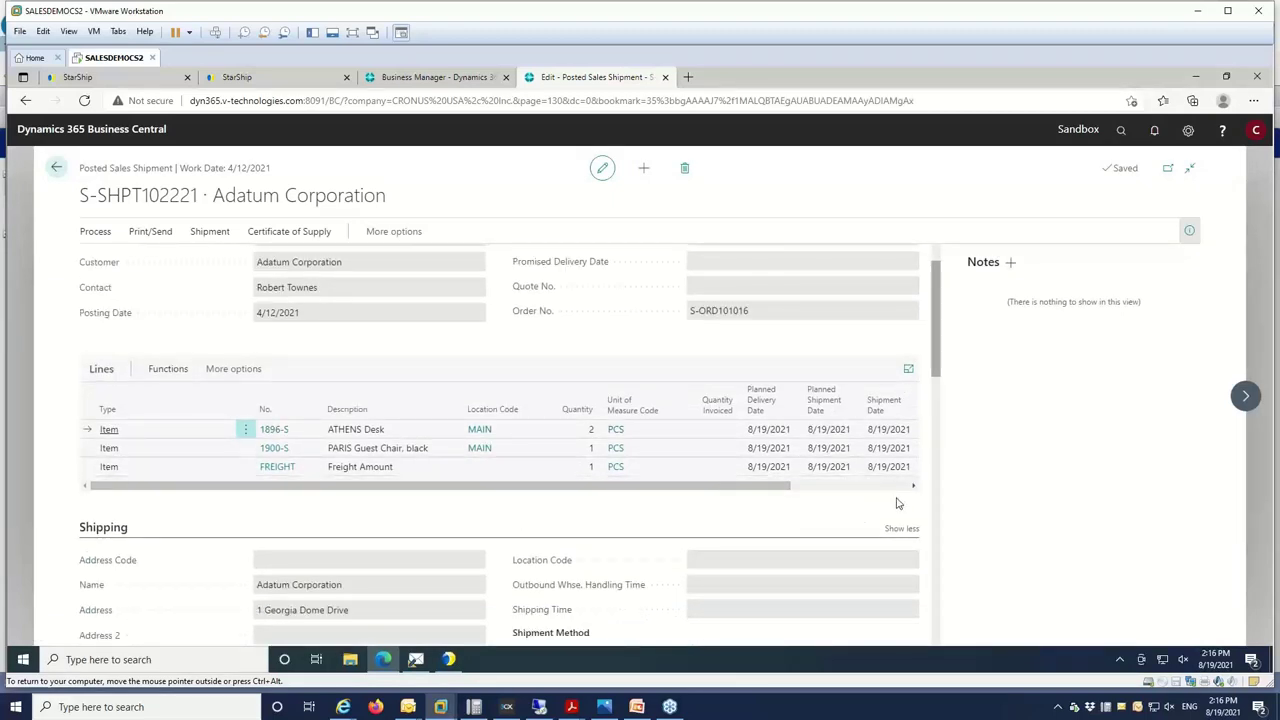
scroll(897, 503, "down", 3)
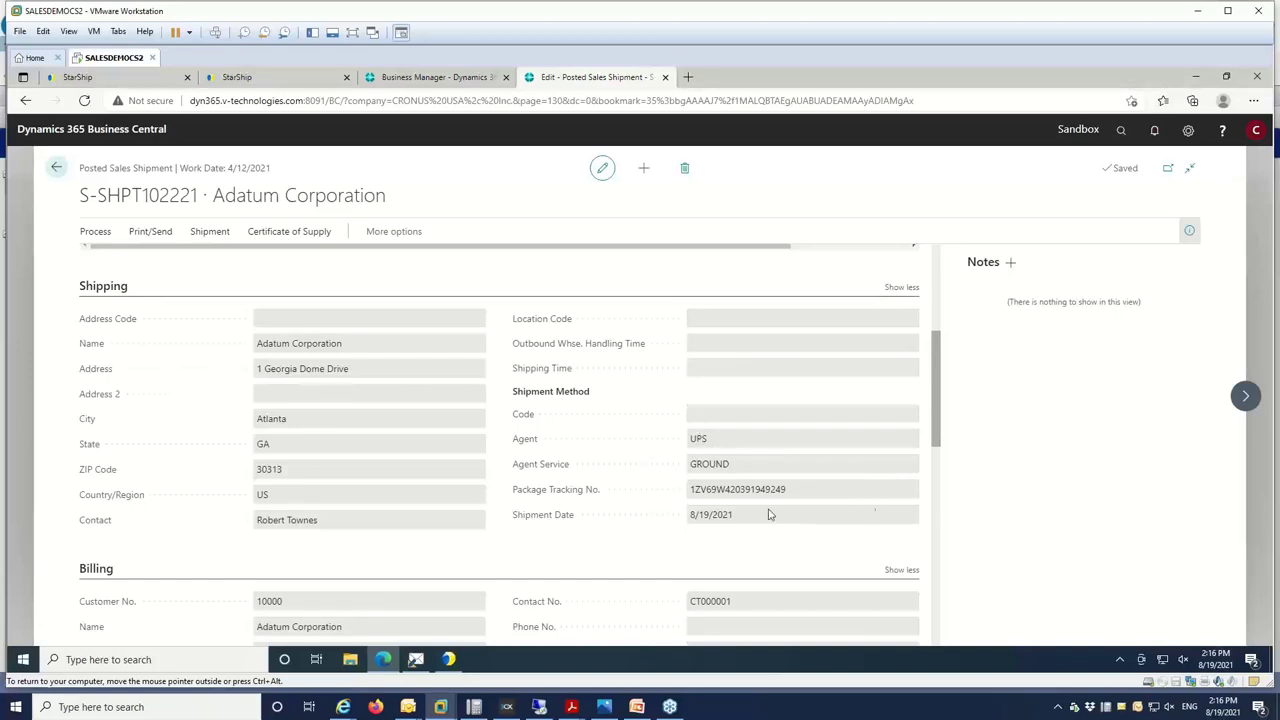
scroll(817, 527, "down", 2)
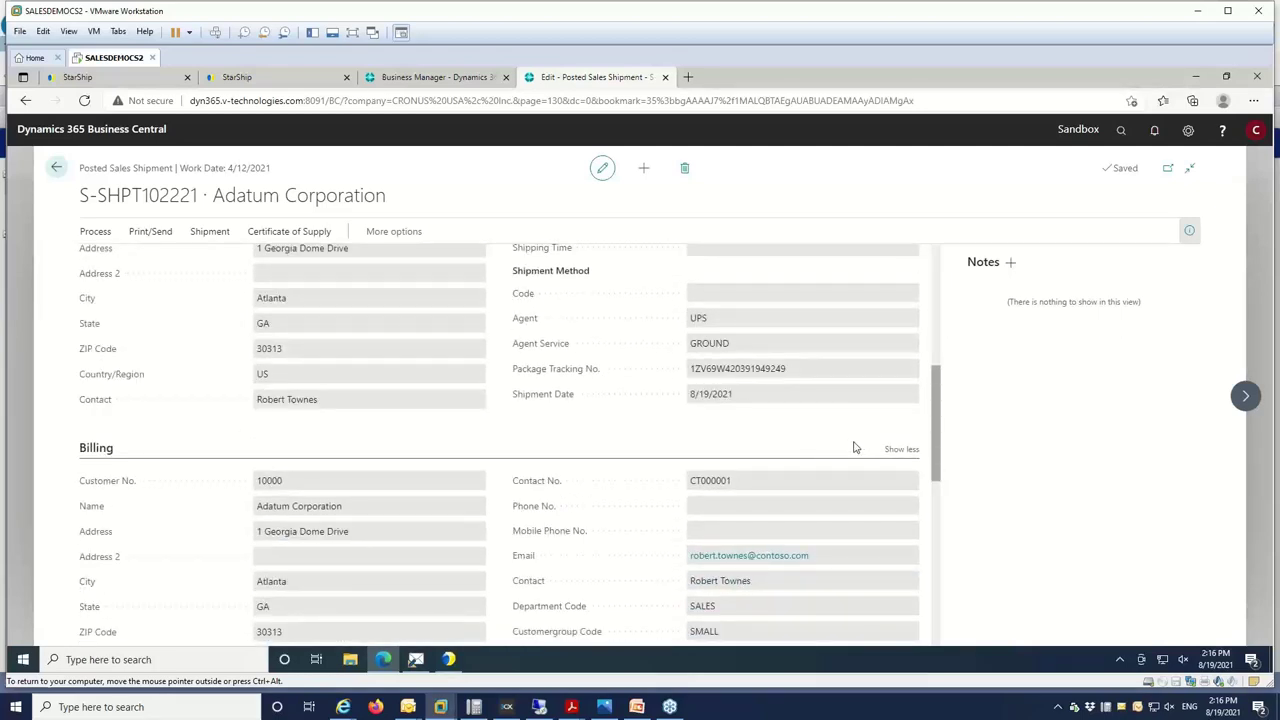
scroll(854, 447, "down", 3)
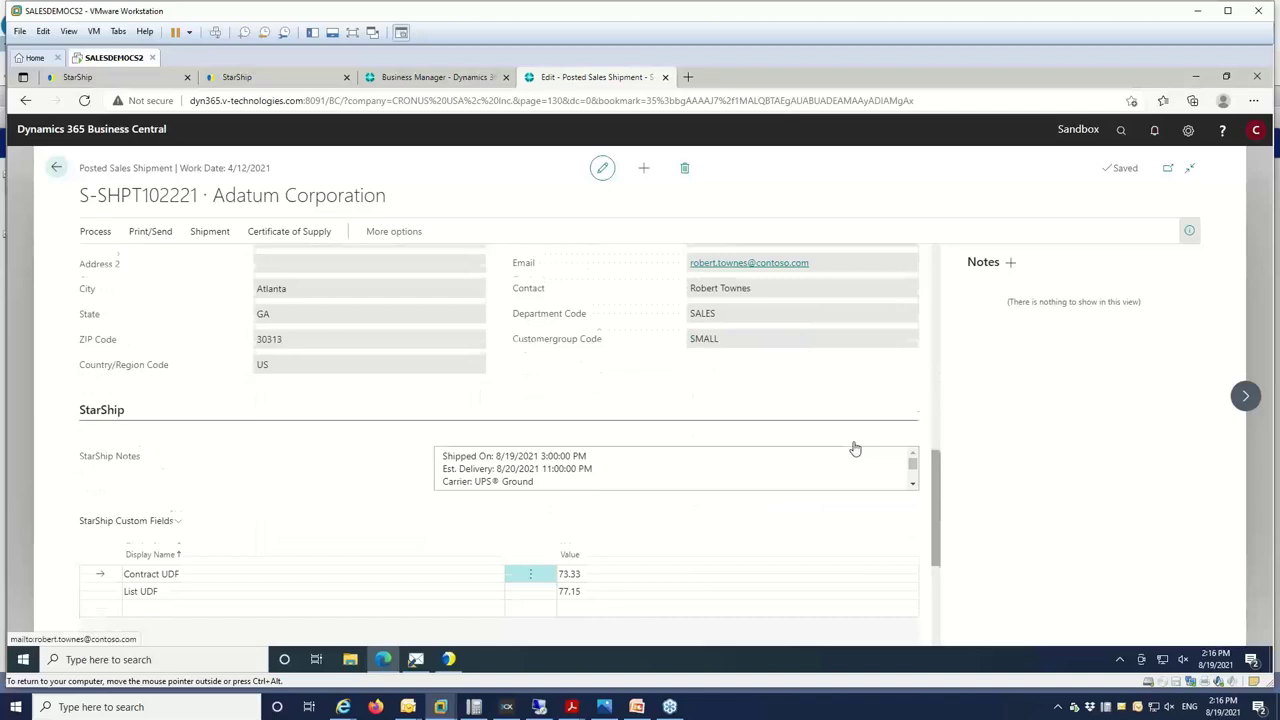
Read the StarShip notes to the end and review the StarShip custom fields written back to the posted shipment
scroll(855, 449, "down", 1)
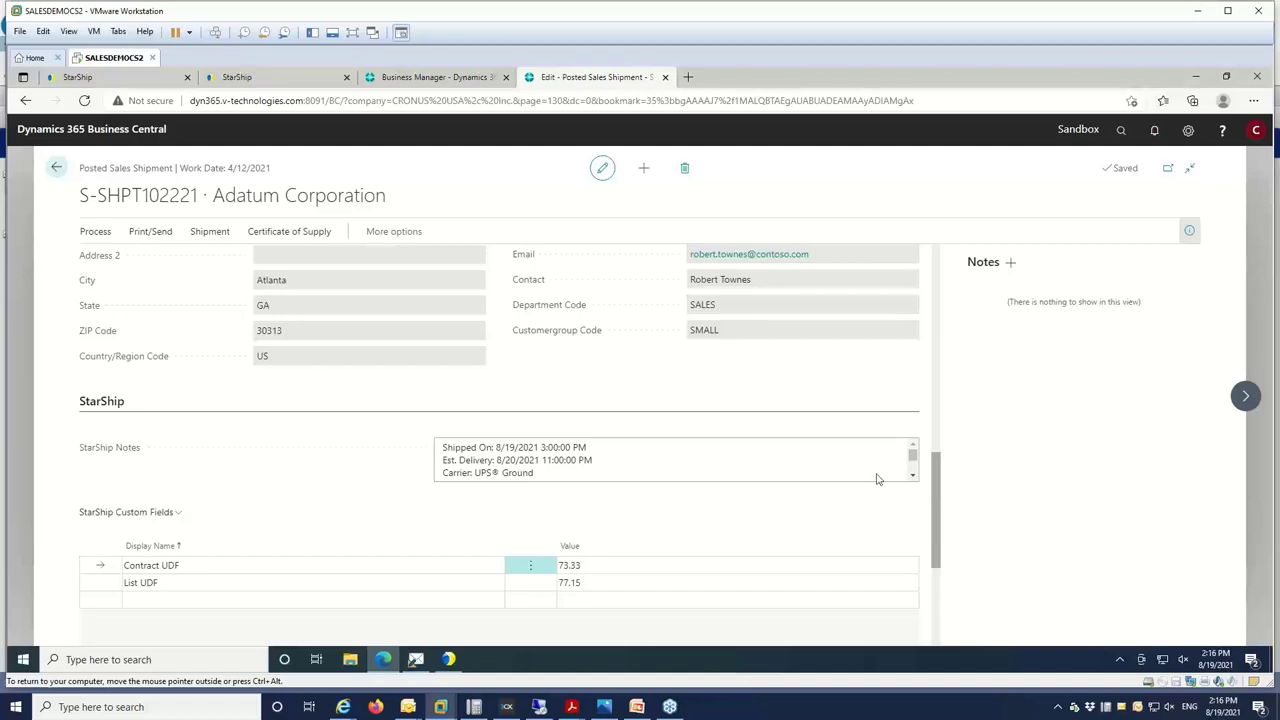
left_click(877, 477)
left_click(913, 478)
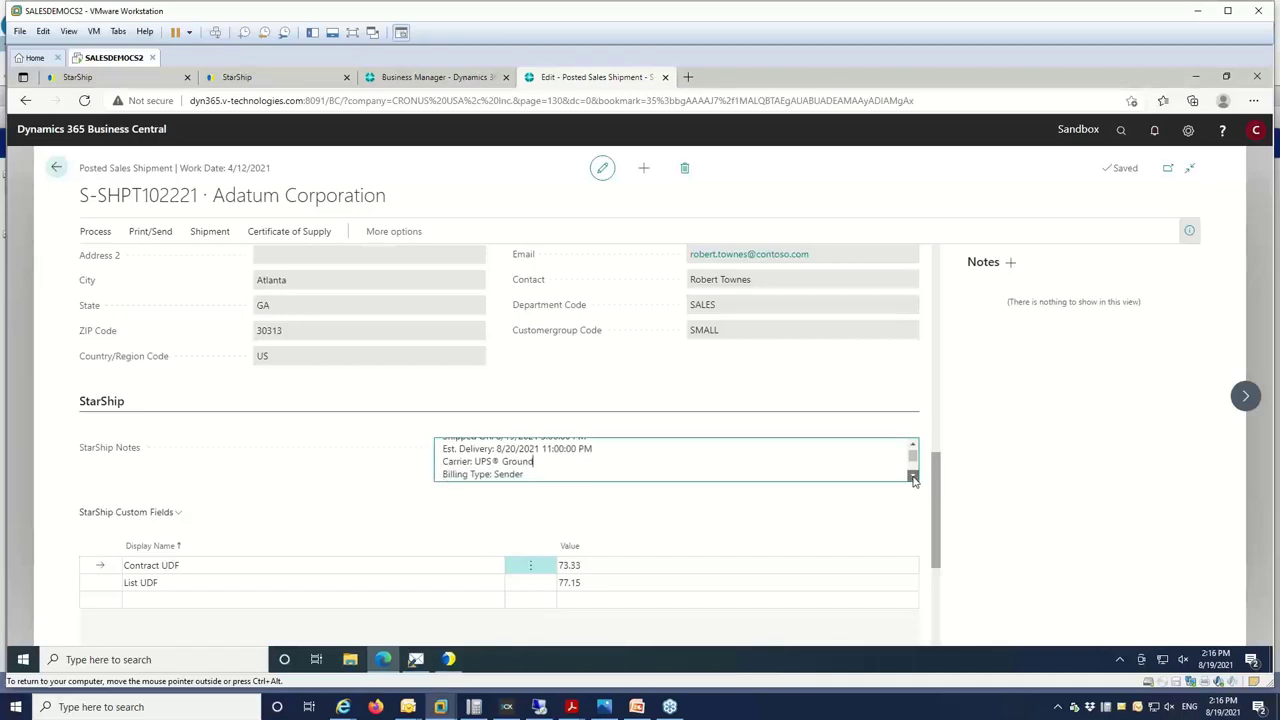
left_click_drag(913, 478, 913, 480)
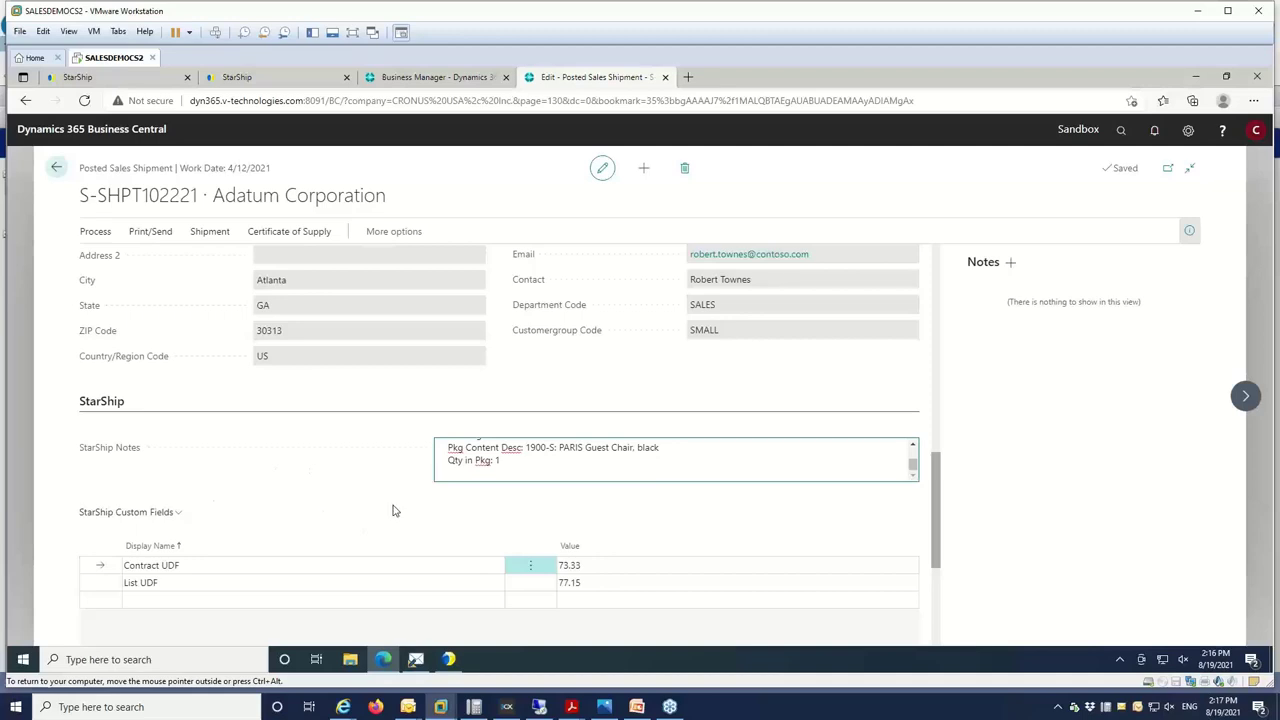
scroll(393, 511, "down", 1)
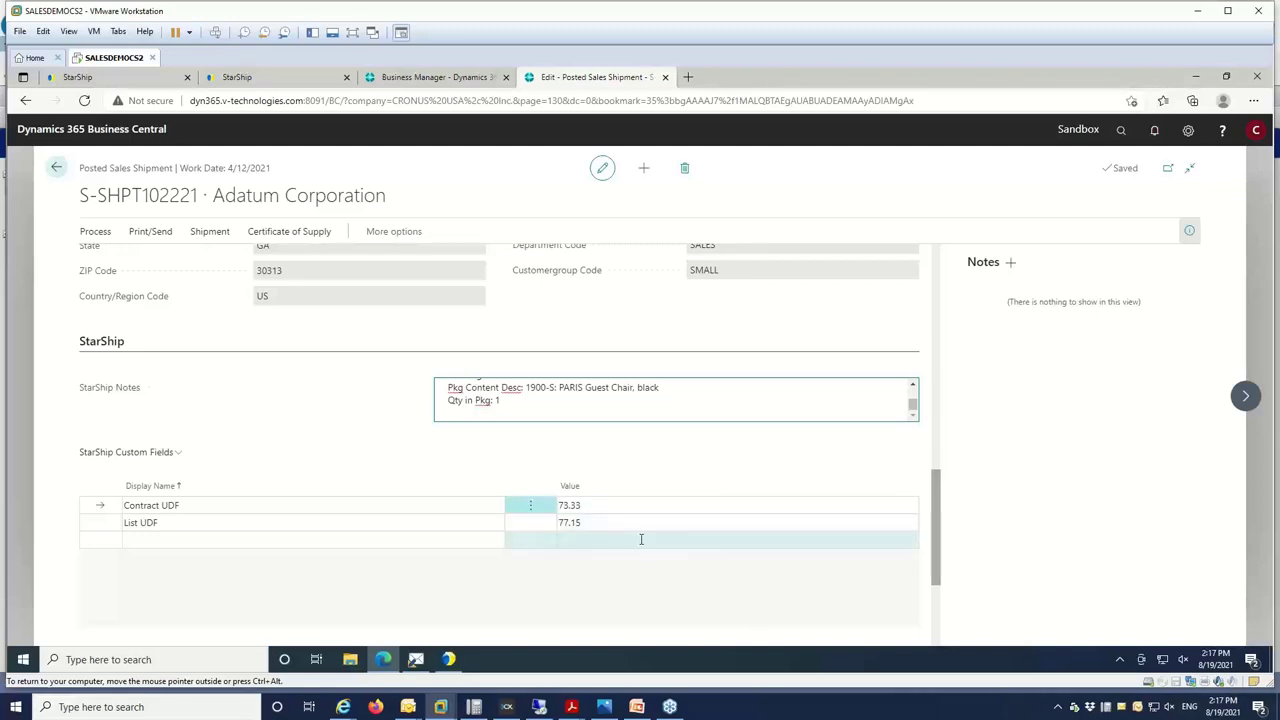
Open the linked parcel shipment in StarShip and examine its applied grand total breakdown, rate quote and shipping documents
scroll(731, 474, "down", 1)
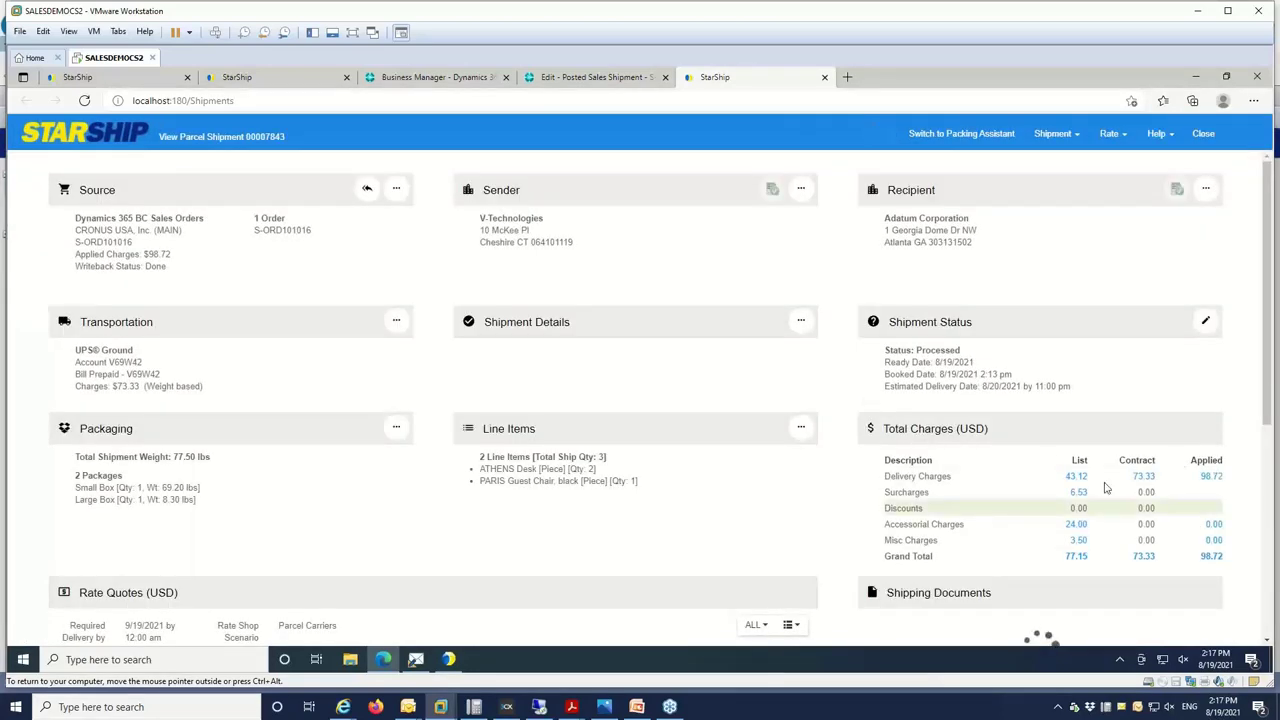
left_click(1211, 564)
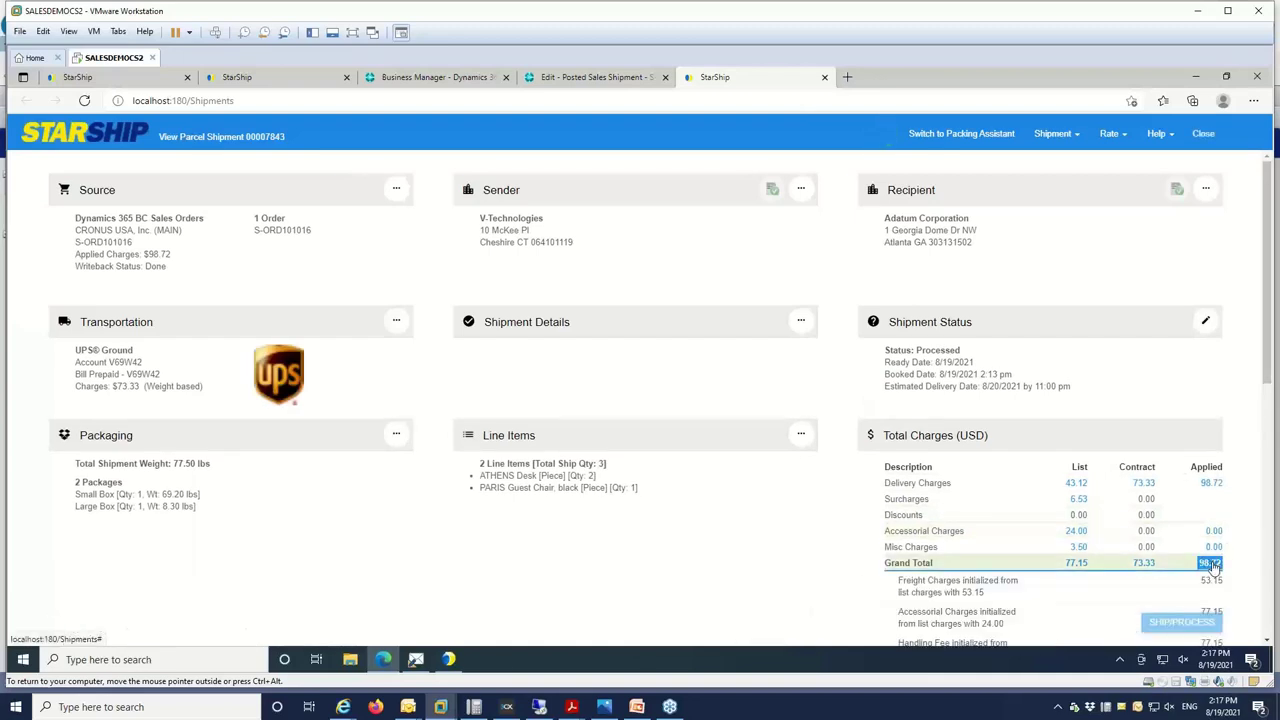
scroll(1123, 501, "down", 2)
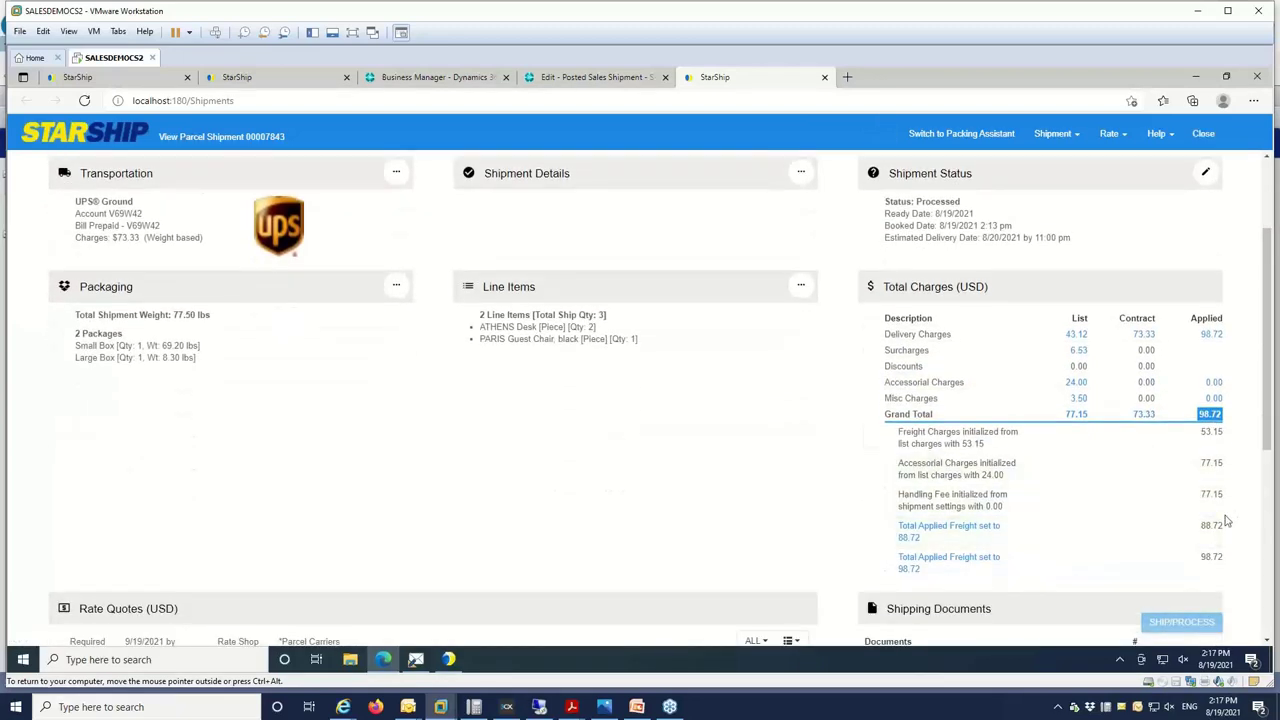
scroll(1237, 504, "down", 3)
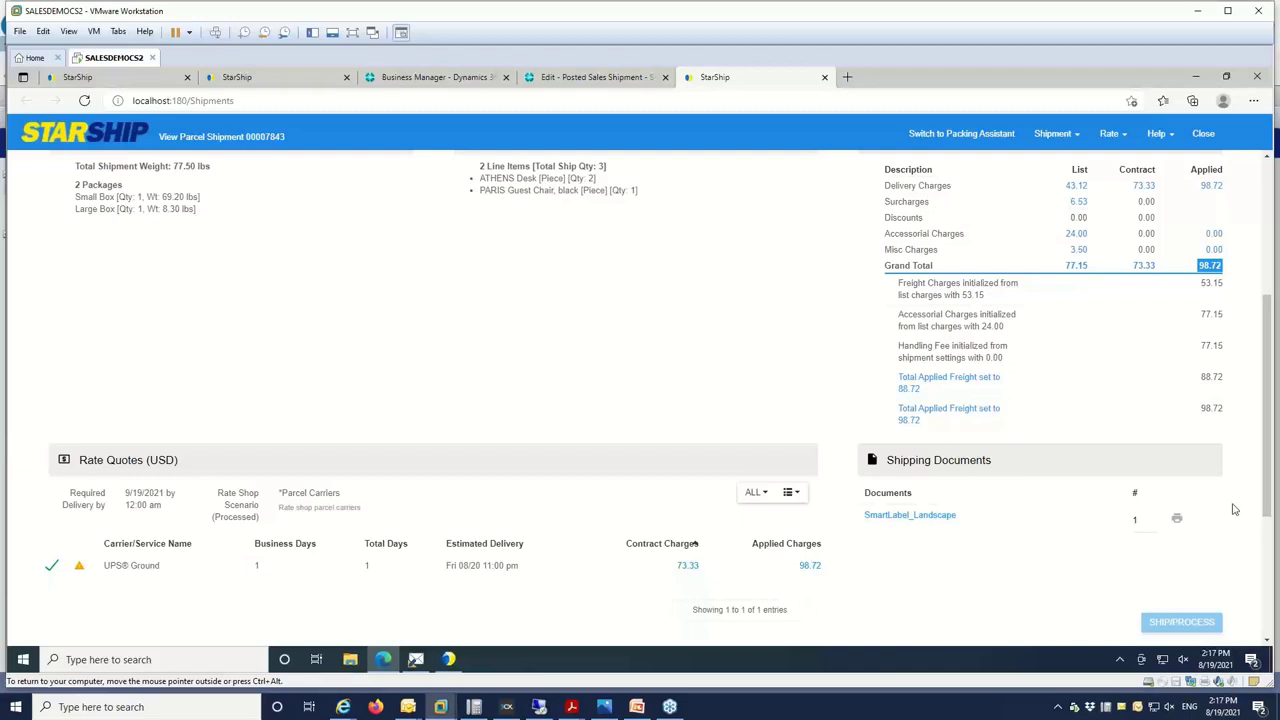
scroll(1234, 509, "up", 3)
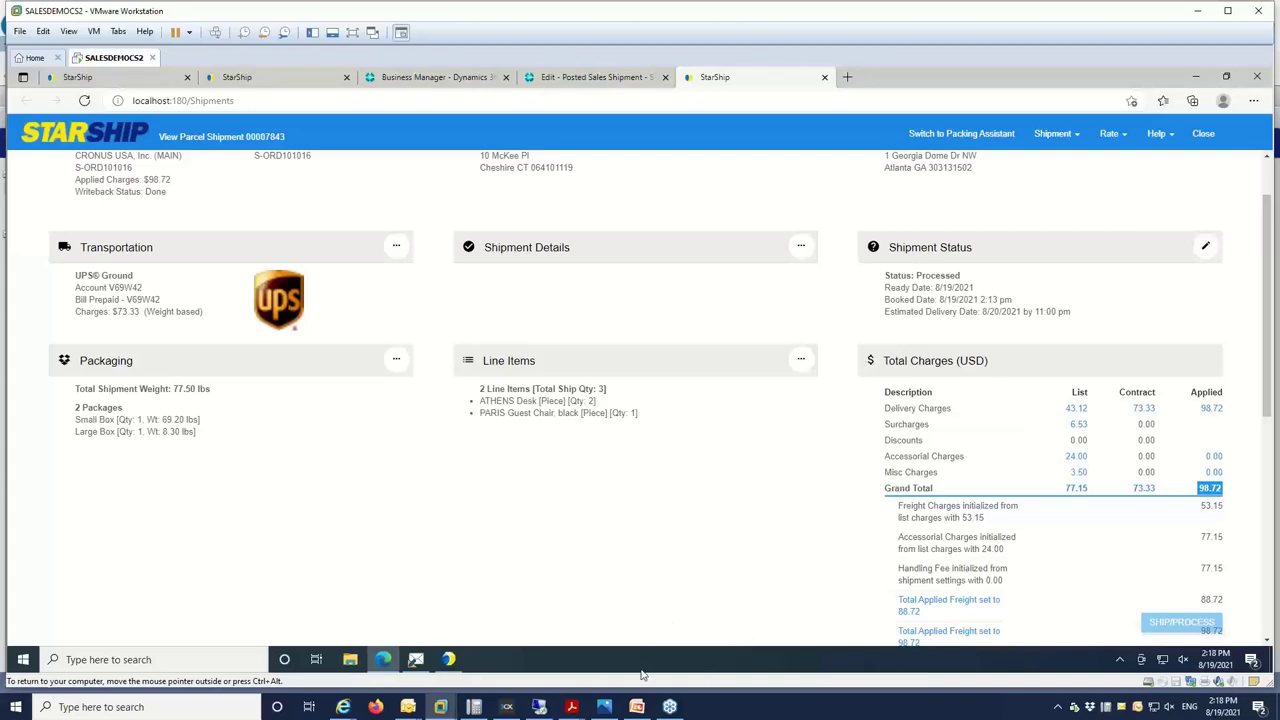
Switch to Photos to view the Tracking (2).png example of delivery tracking history, and return to the StarShip shipment
left_click(604, 707)
left_click(914, 72)
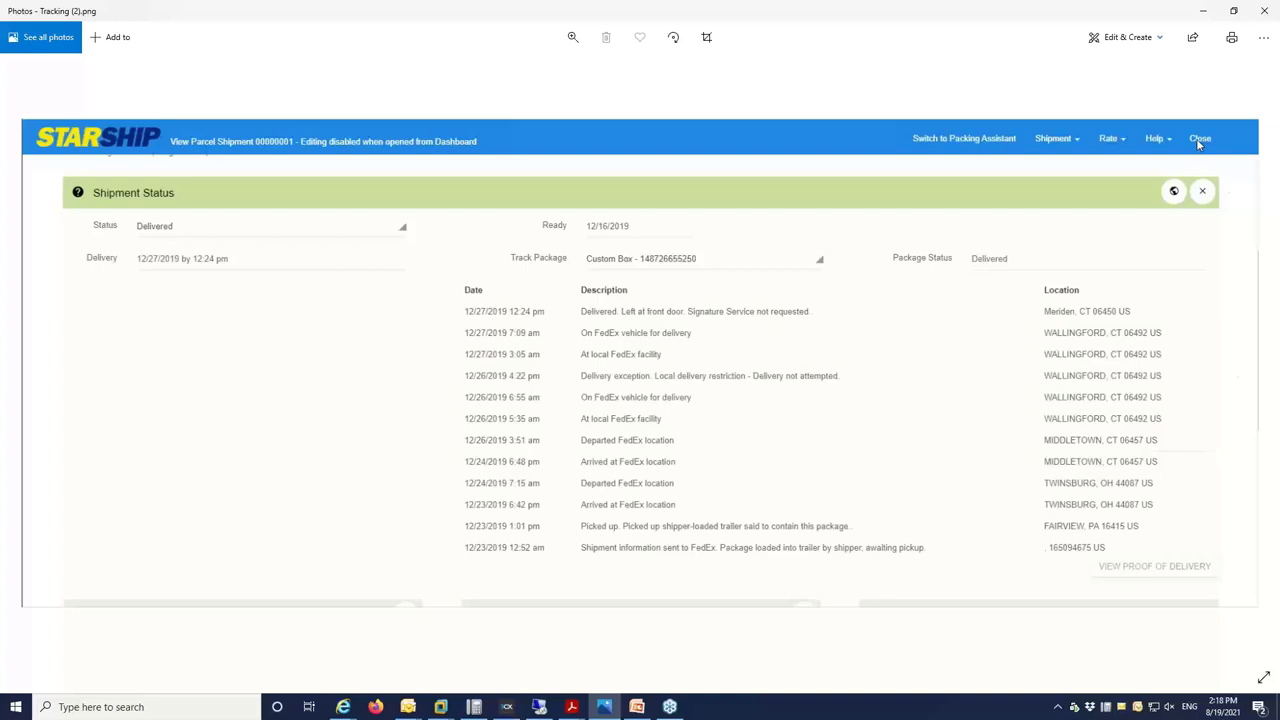
left_click(1206, 14)
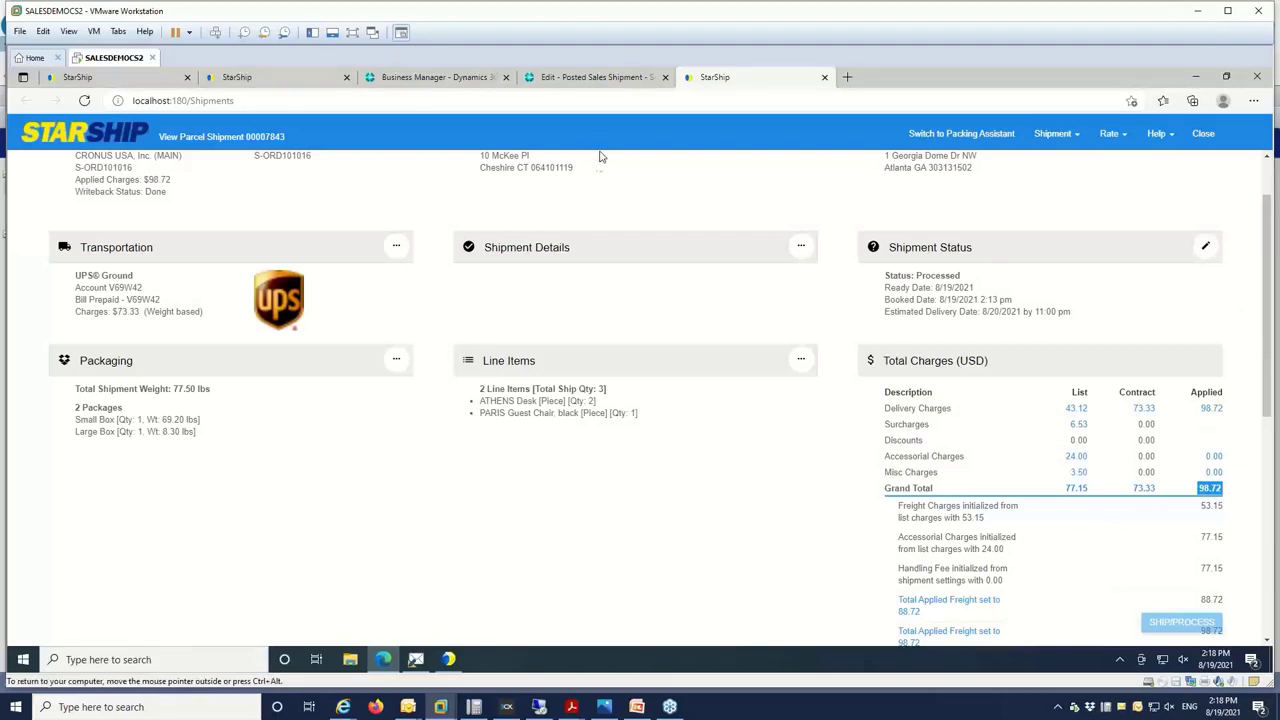
Check the custom field values on the posted sales shipment against the StarShip charges, and close the StarShip parcel shipment
left_click(575, 80)
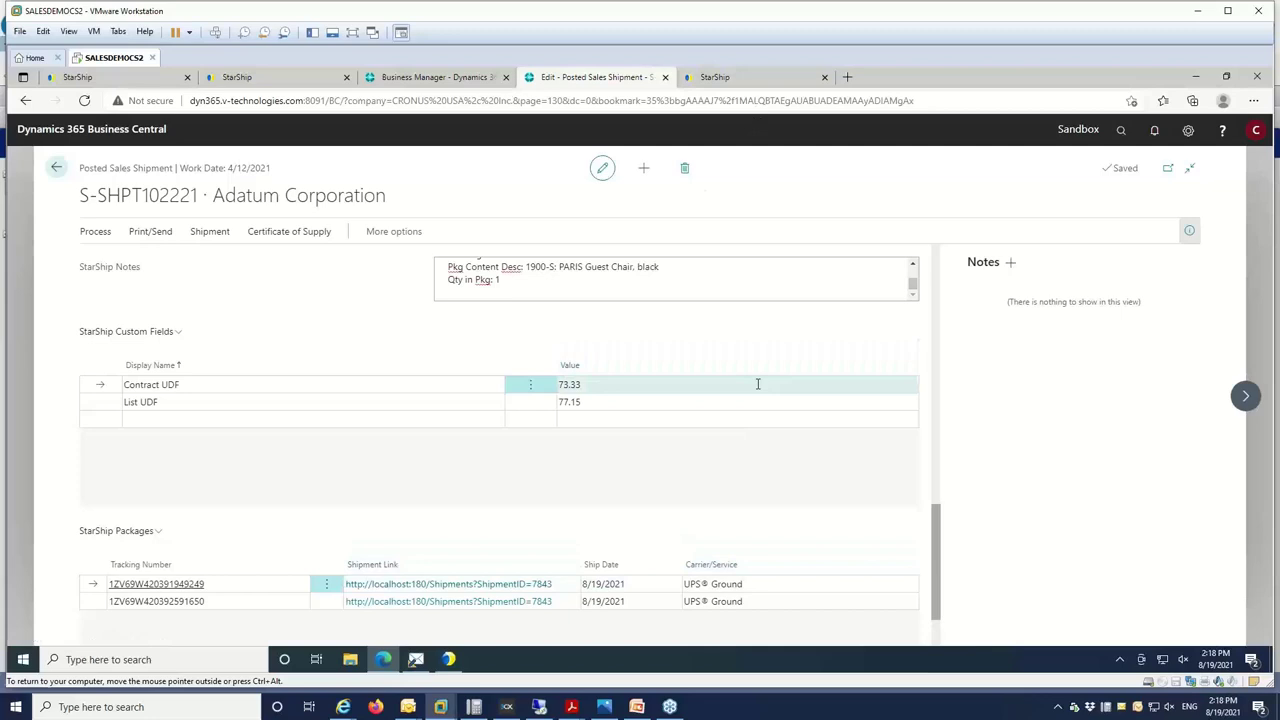
left_click(735, 77)
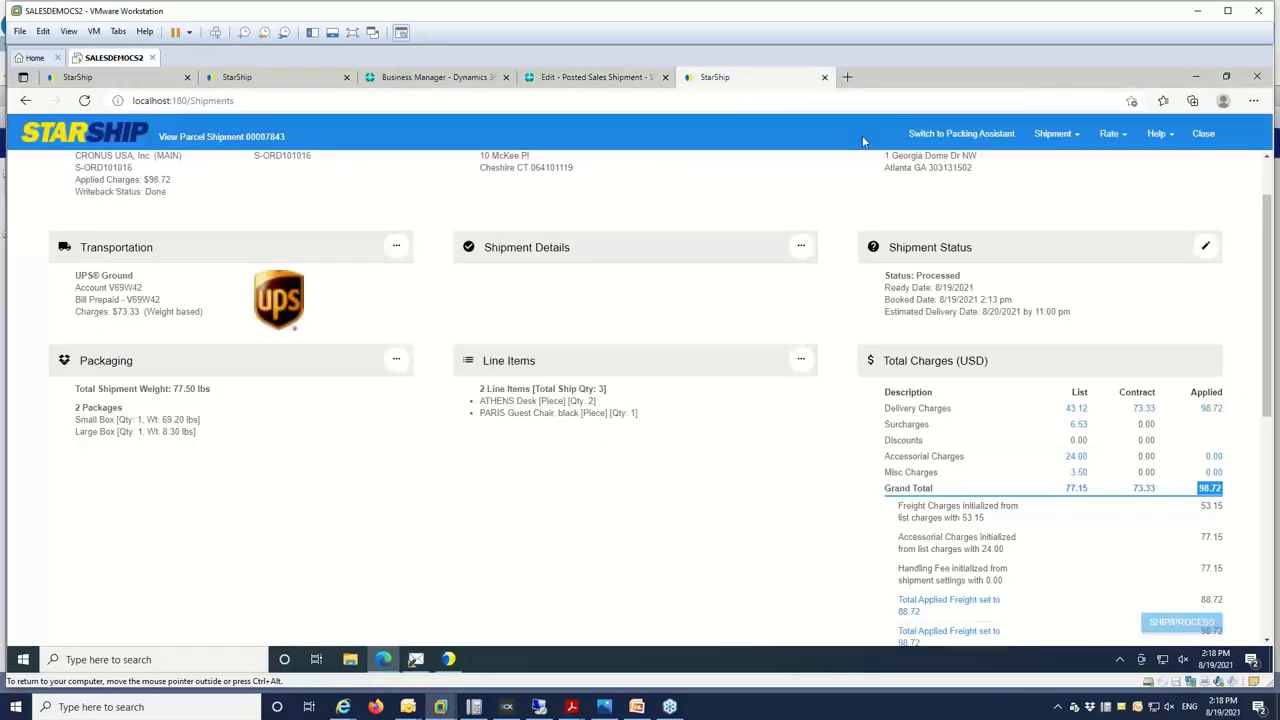
left_click(824, 77)
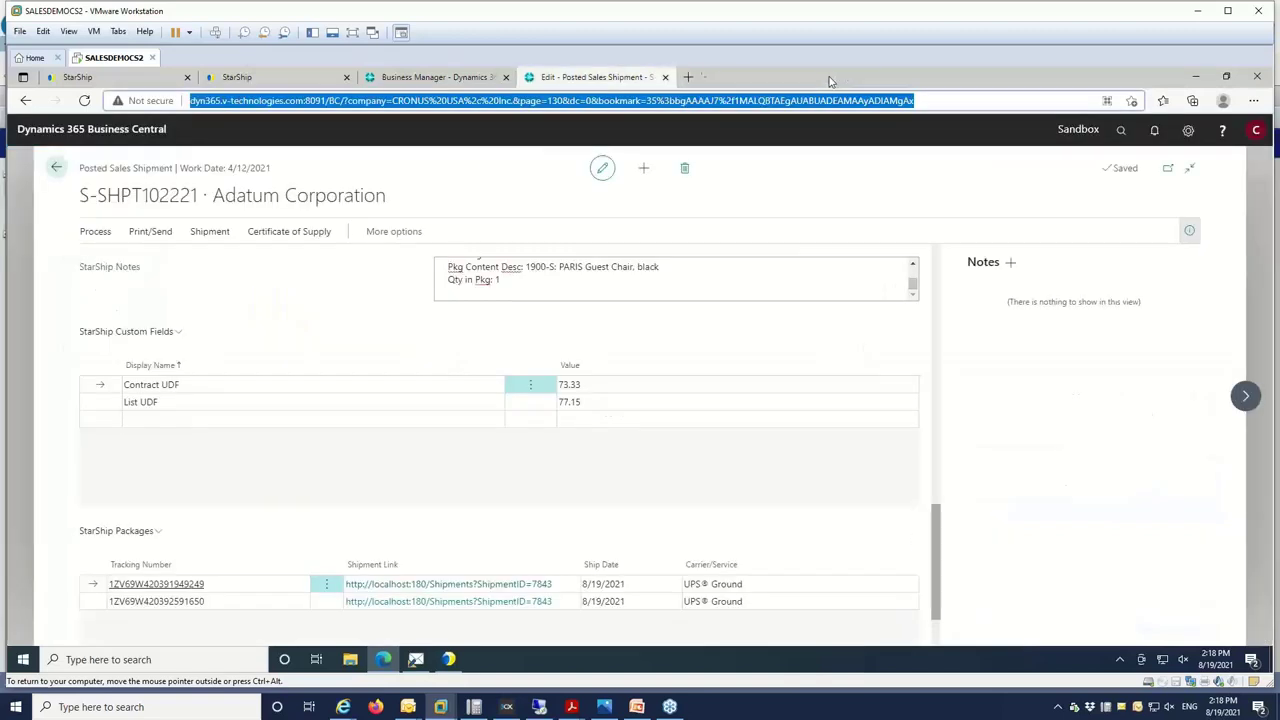
Go to the StarShip dashboard and show the filter options of the Shipment History table
left_click(313, 82)
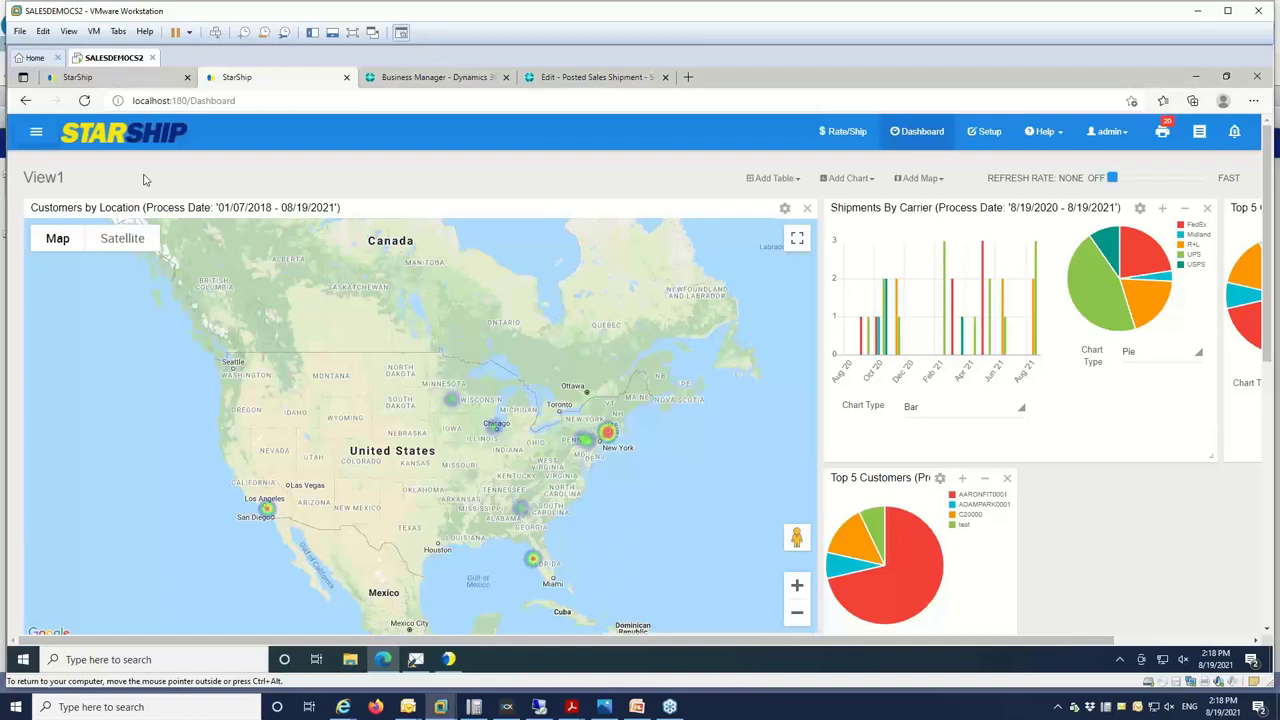
left_click(874, 185)
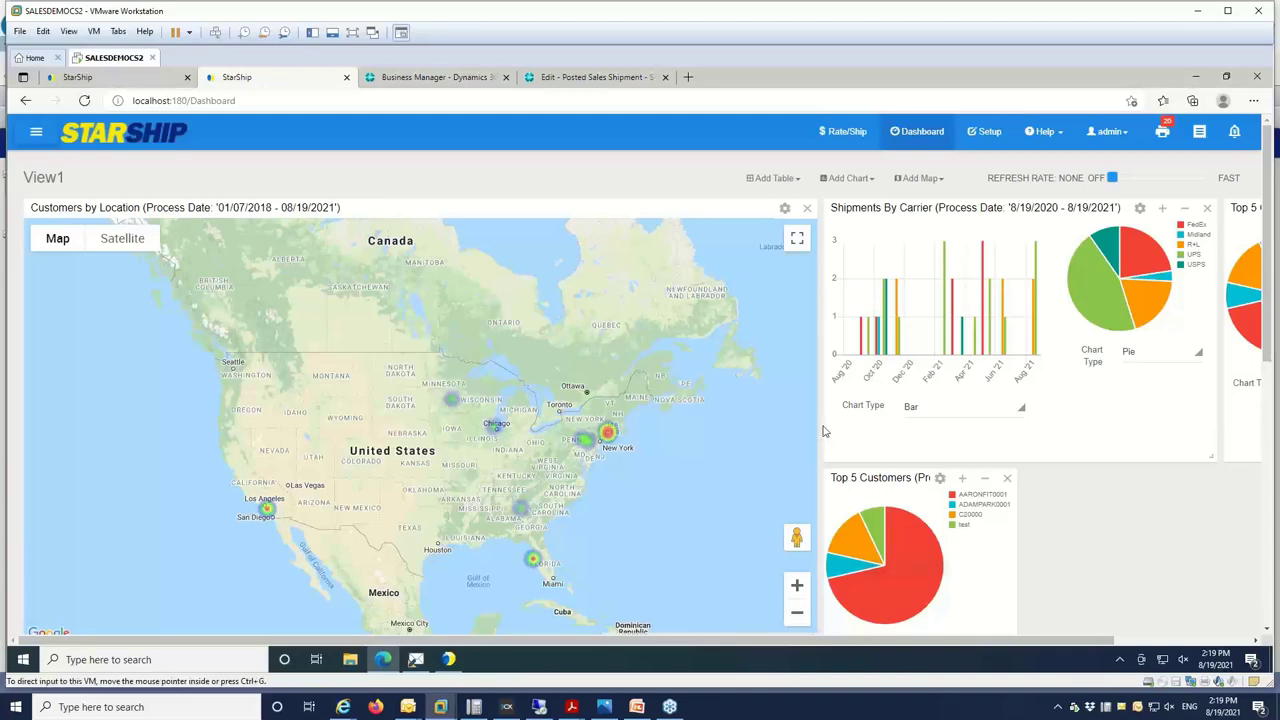
scroll(759, 477, "down", 5)
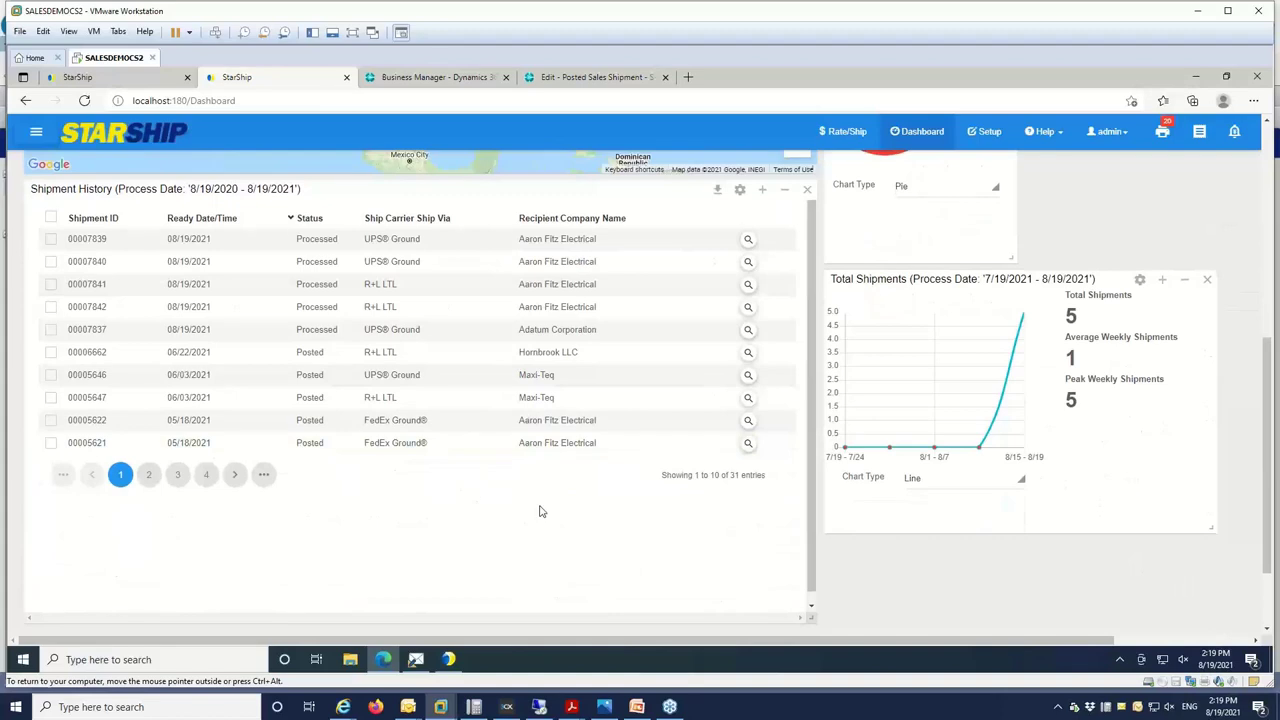
scroll(540, 512, "up", 1)
left_click(741, 271)
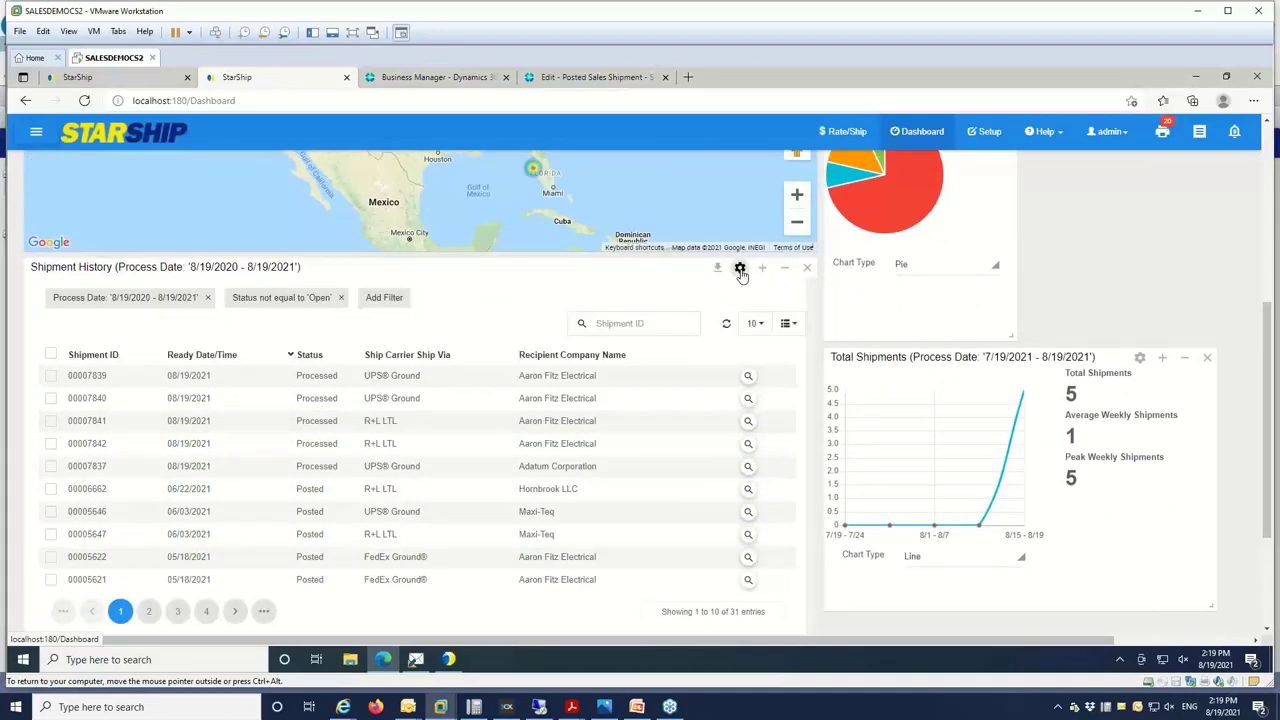
Browse the fields available for a new Shipment History filter without adding one, and view the second listed UPS Ground shipment
left_click(388, 303)
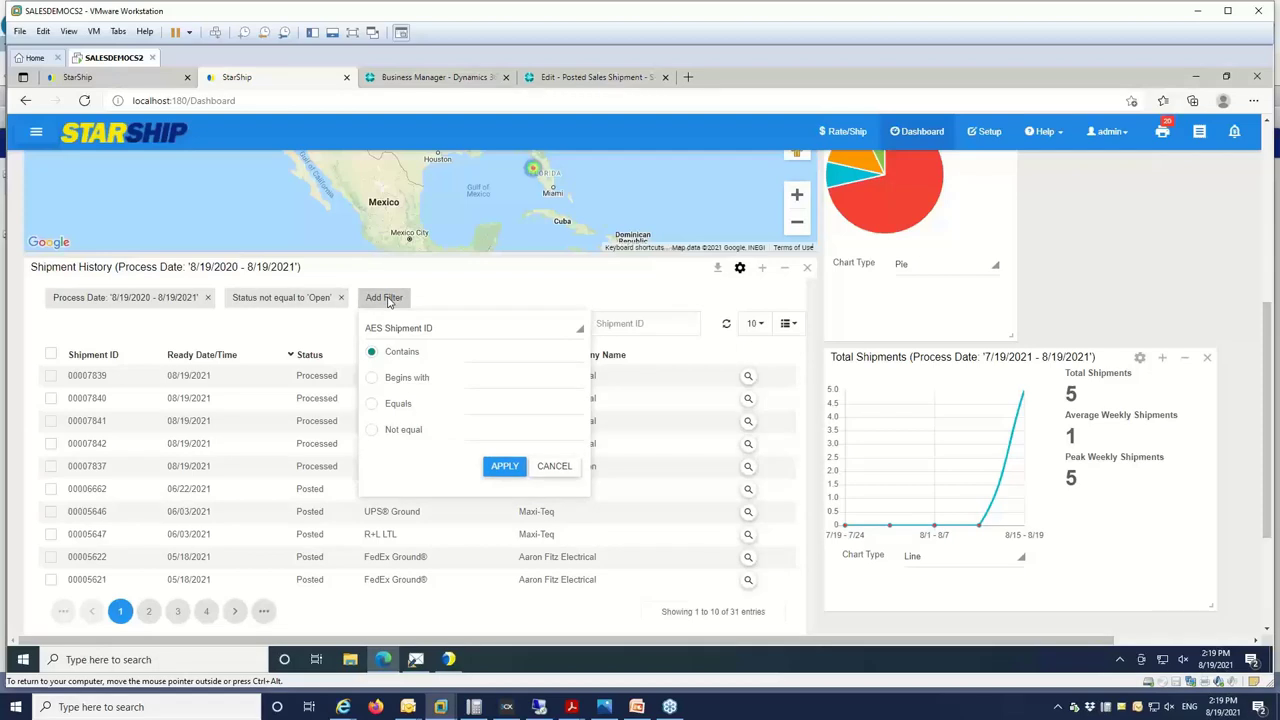
left_click(581, 336)
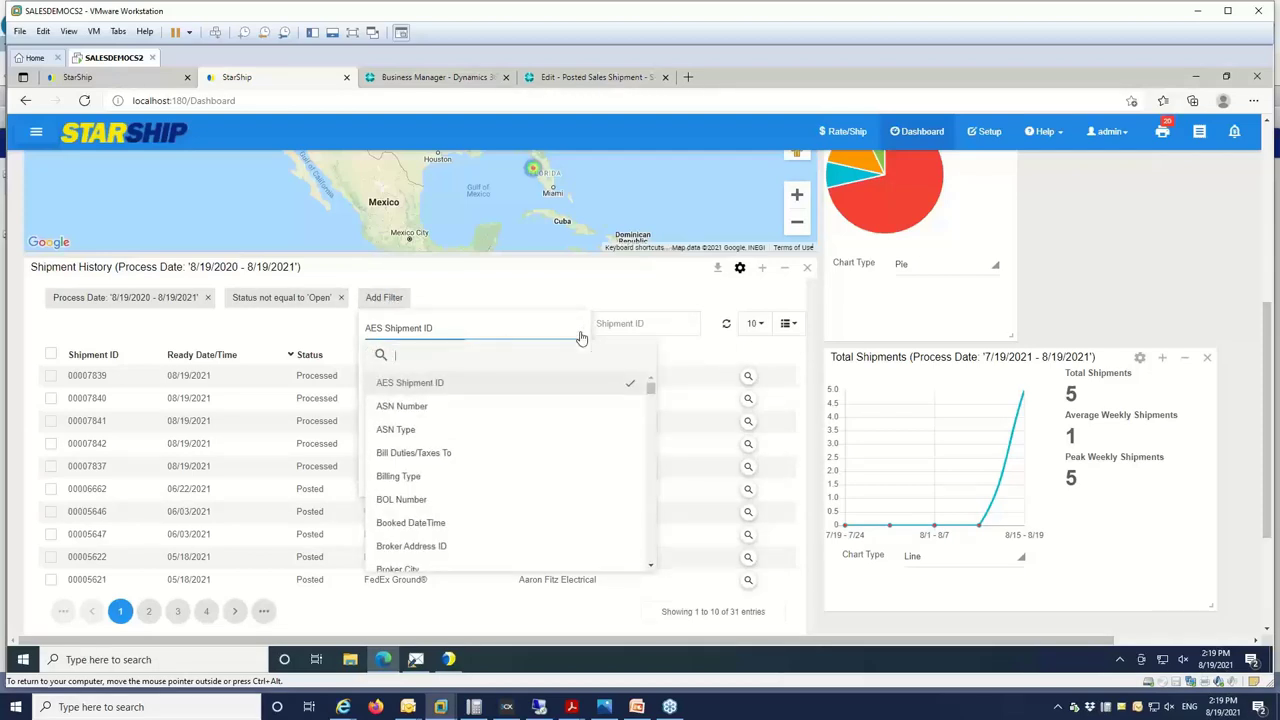
scroll(586, 450, "down", 2)
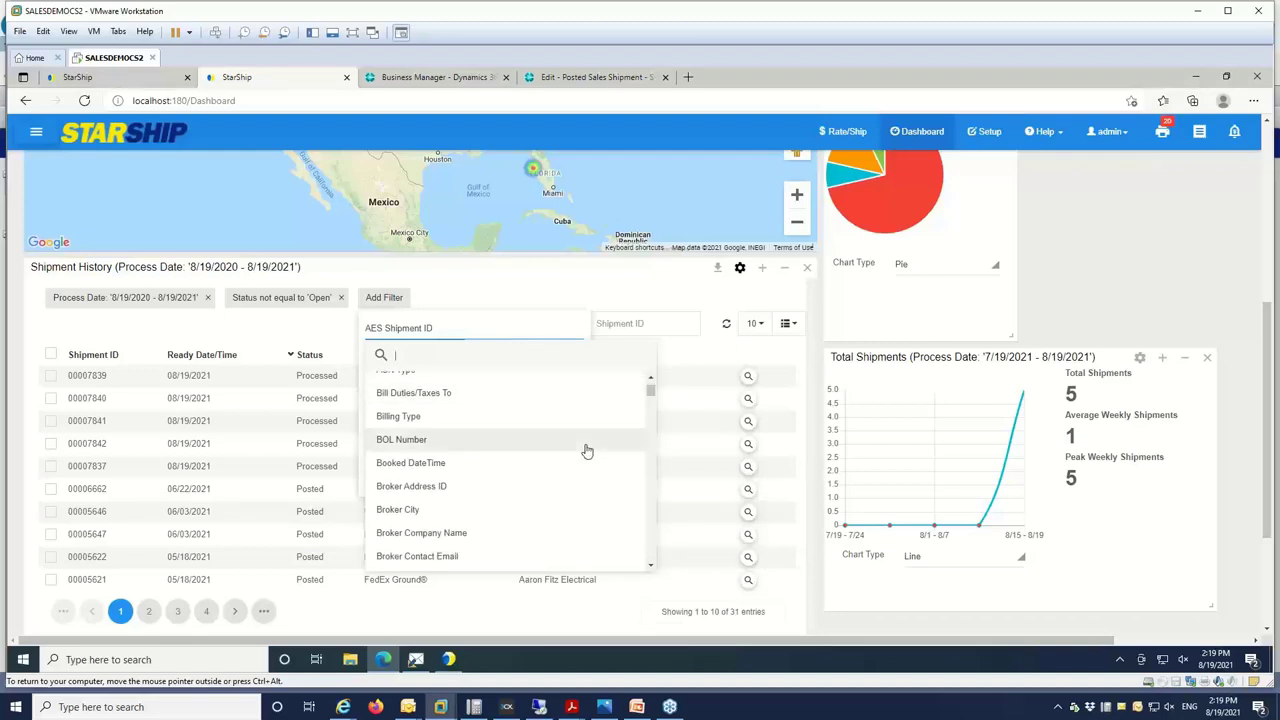
left_click(608, 288)
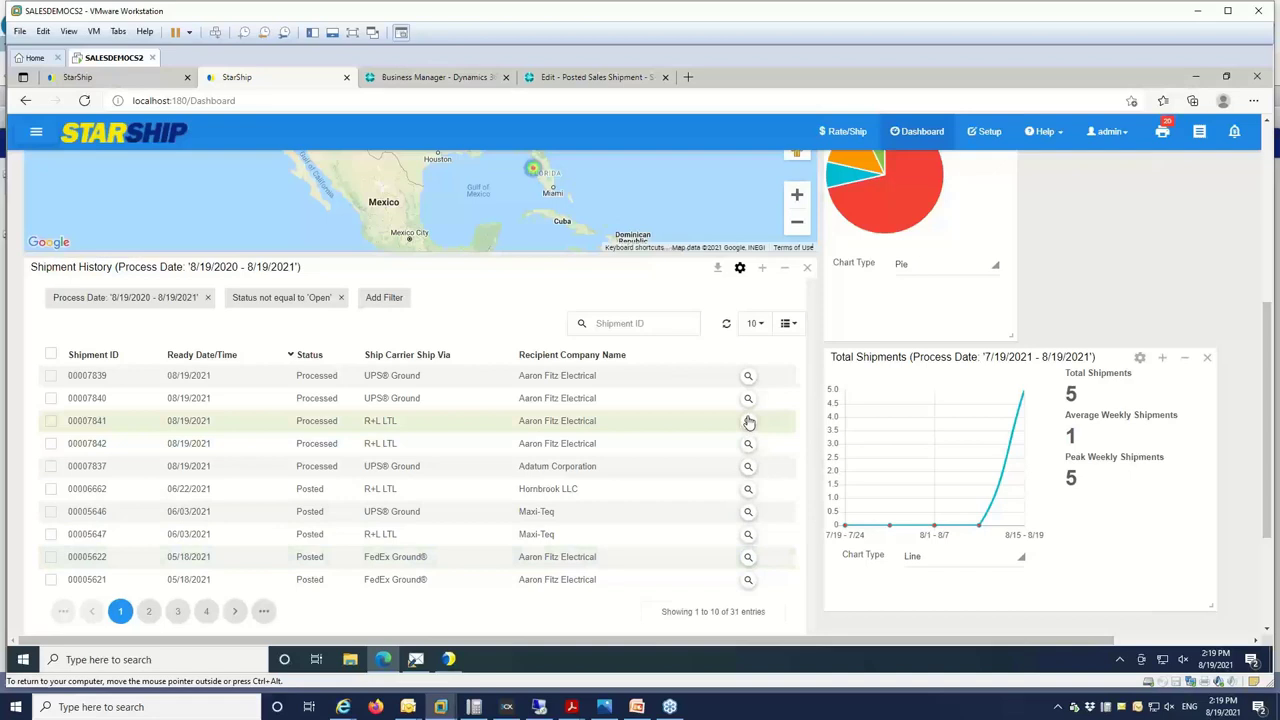
left_click(748, 399)
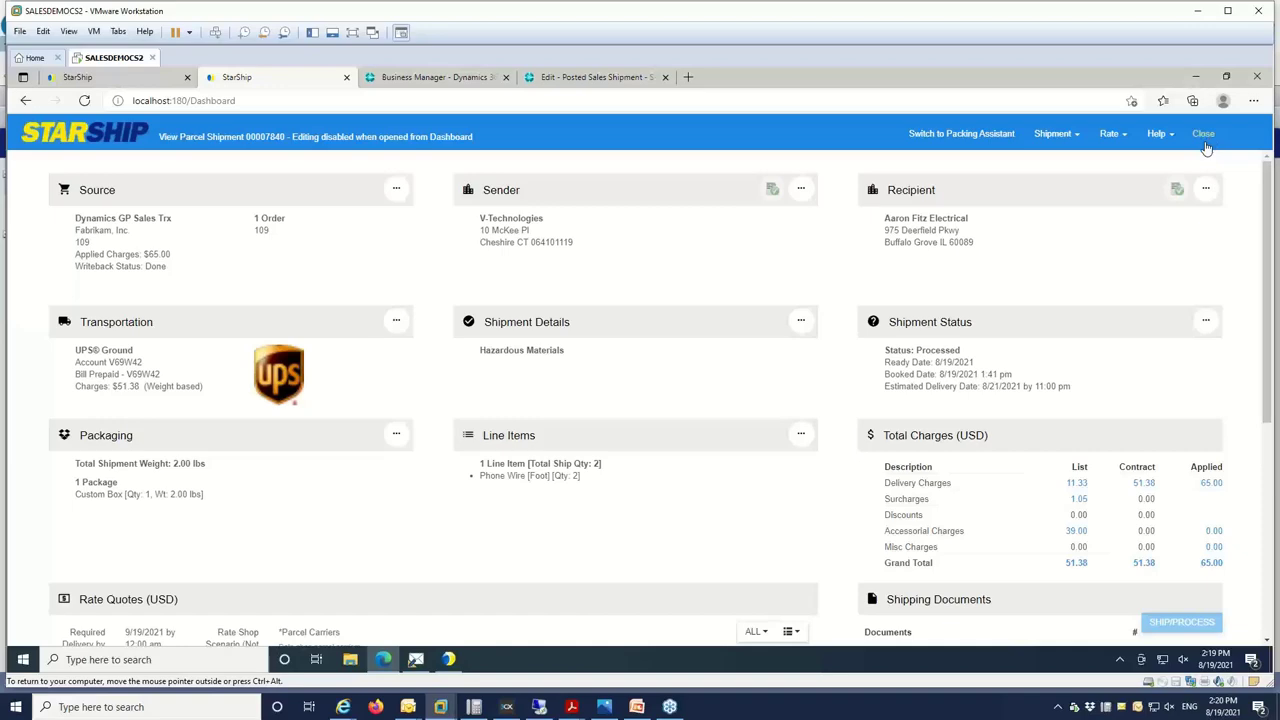
left_click(1203, 134)
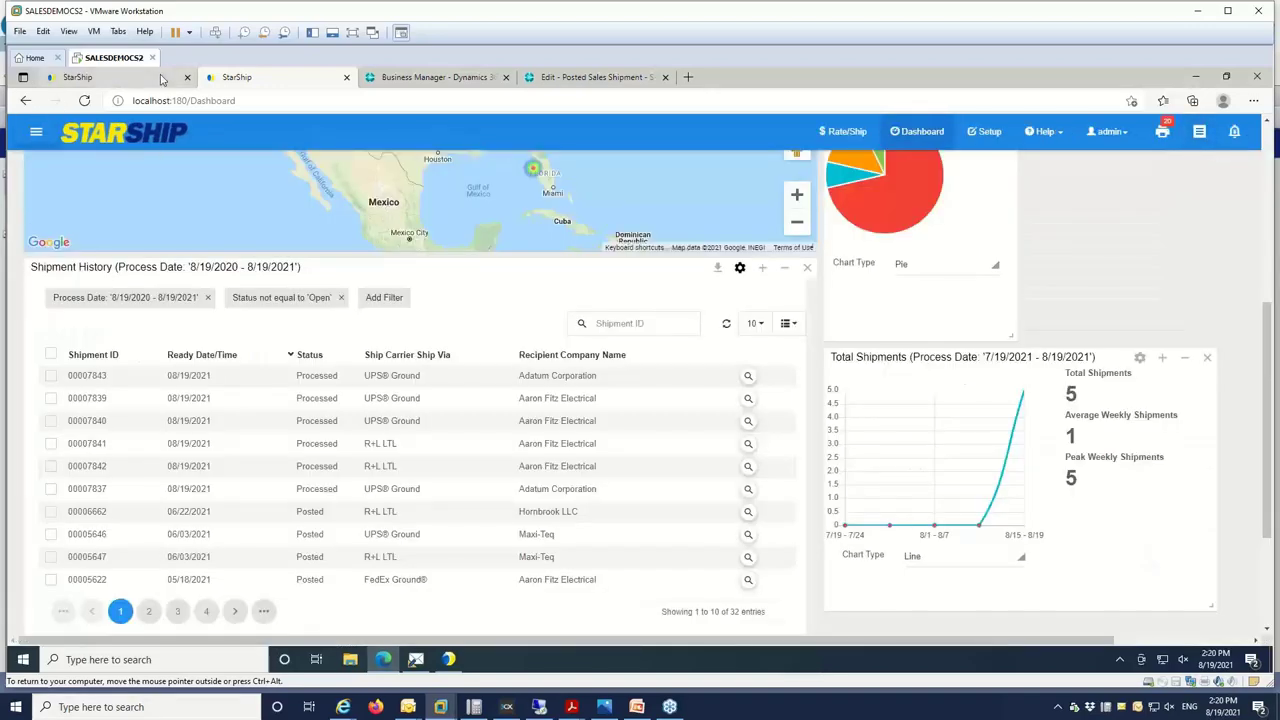
Open the Ship Via Rules in the StarShip setup
left_click(161, 80)
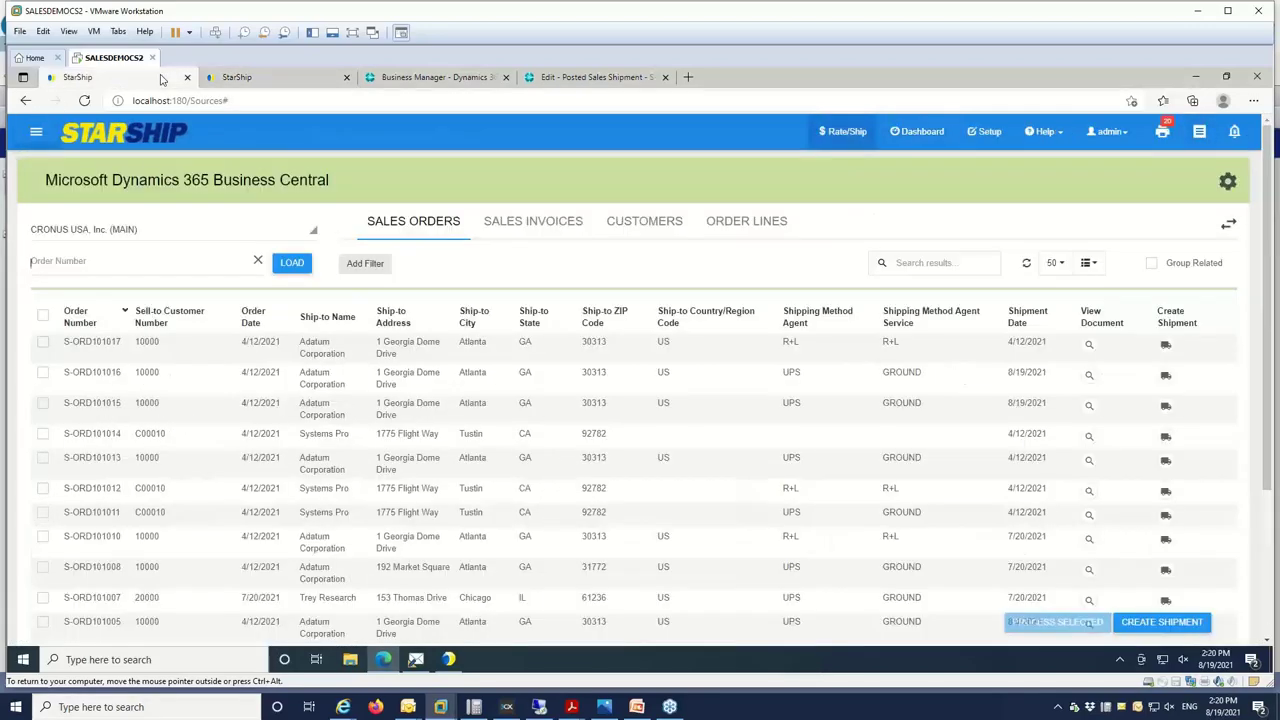
left_click(645, 195)
left_click(980, 132)
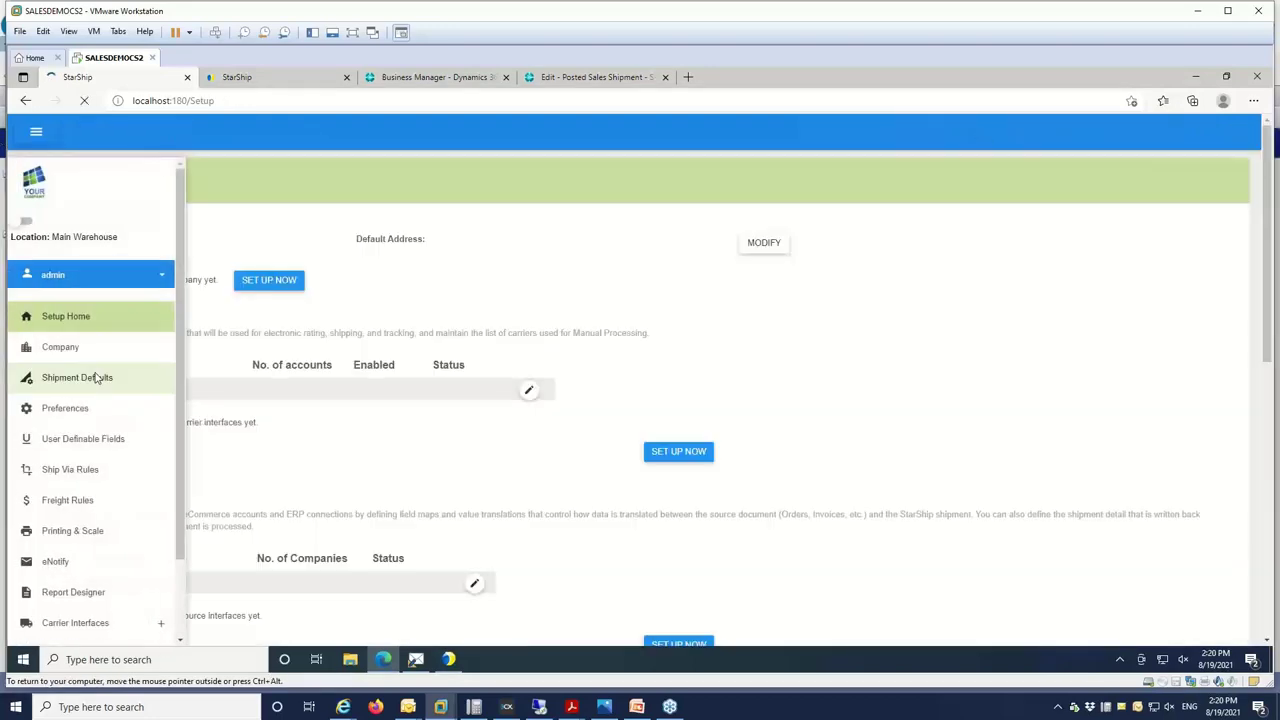
scroll(117, 334, "down", 1)
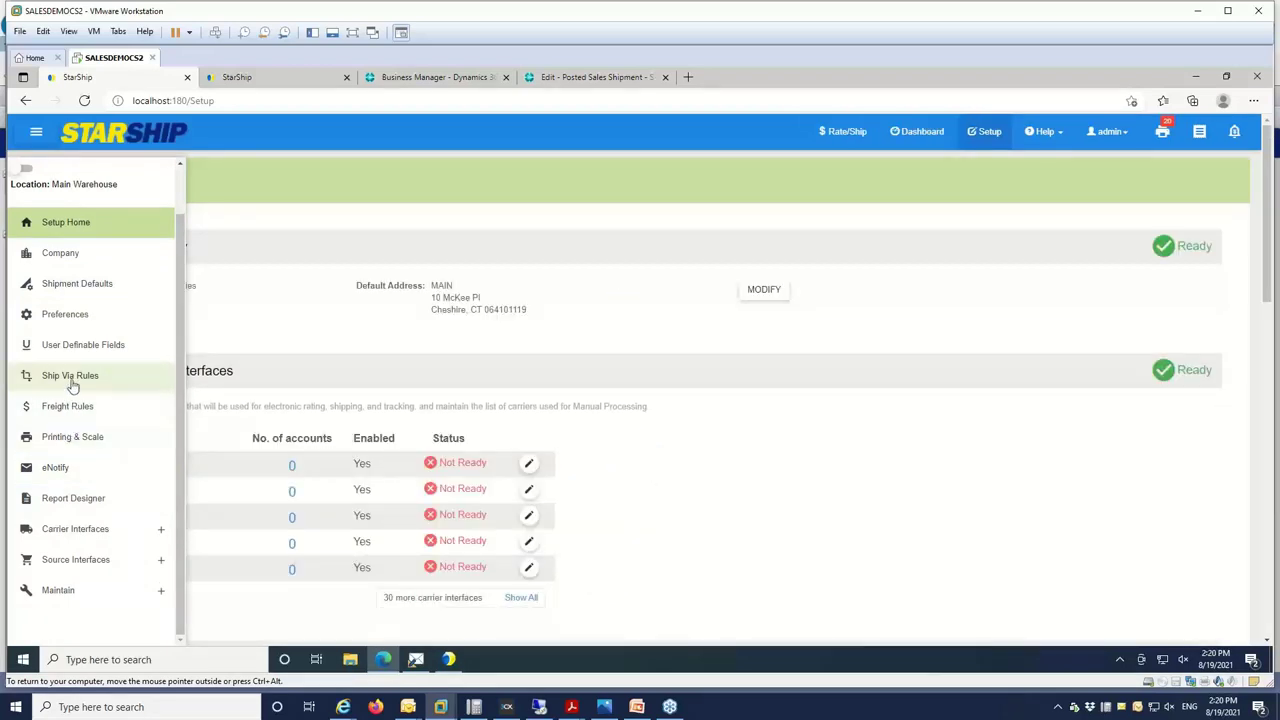
left_click(70, 377)
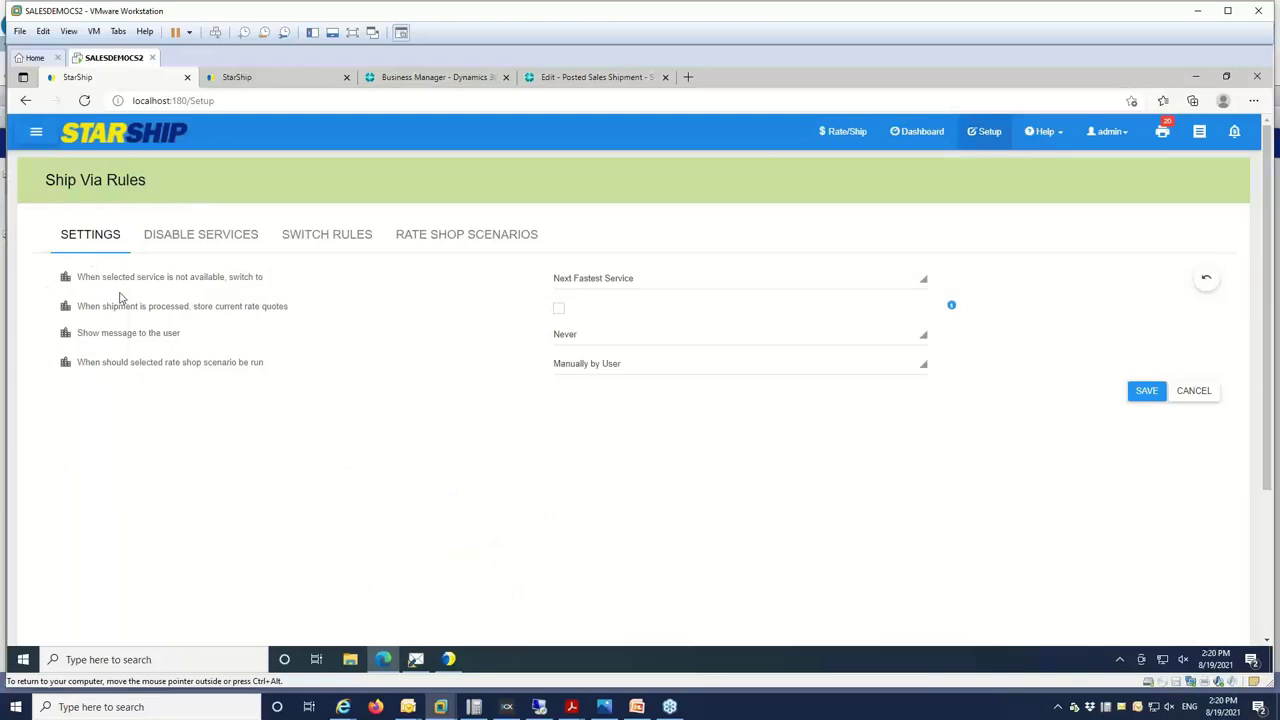
Examine which parcel carriers and individual FedEx services can be disabled in the Ship Via Rules
left_click(189, 243)
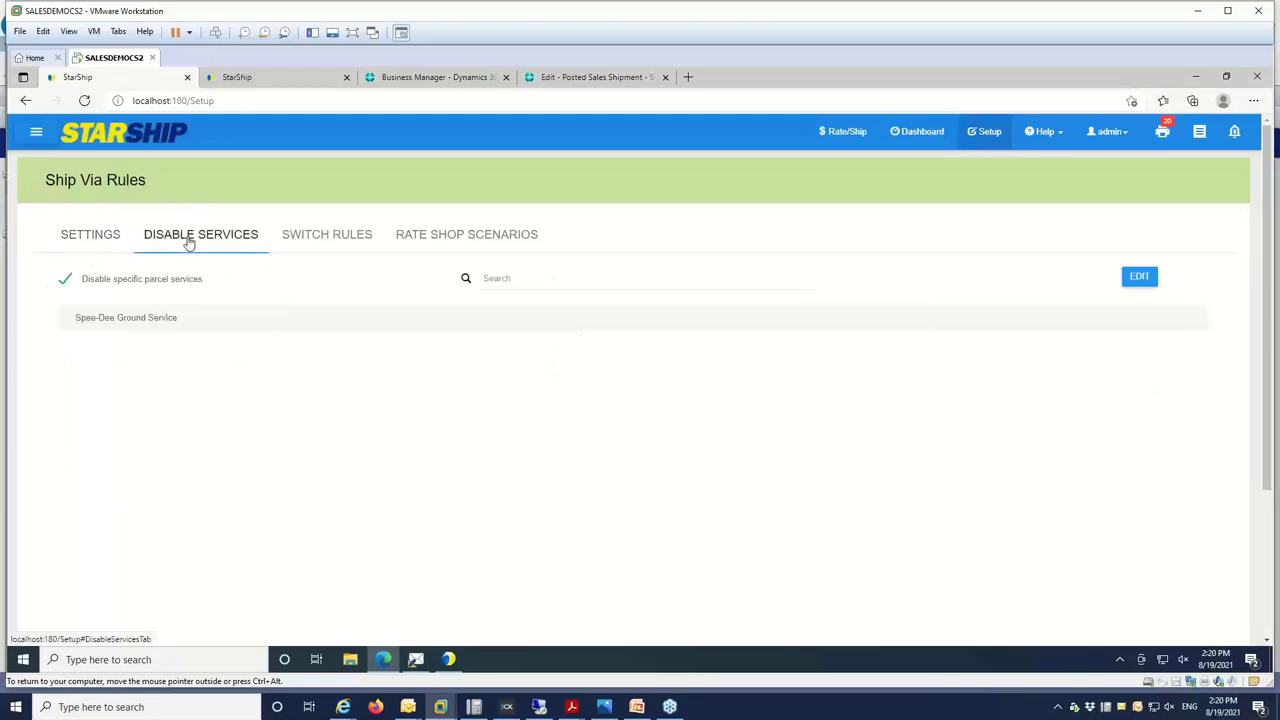
left_click(1135, 277)
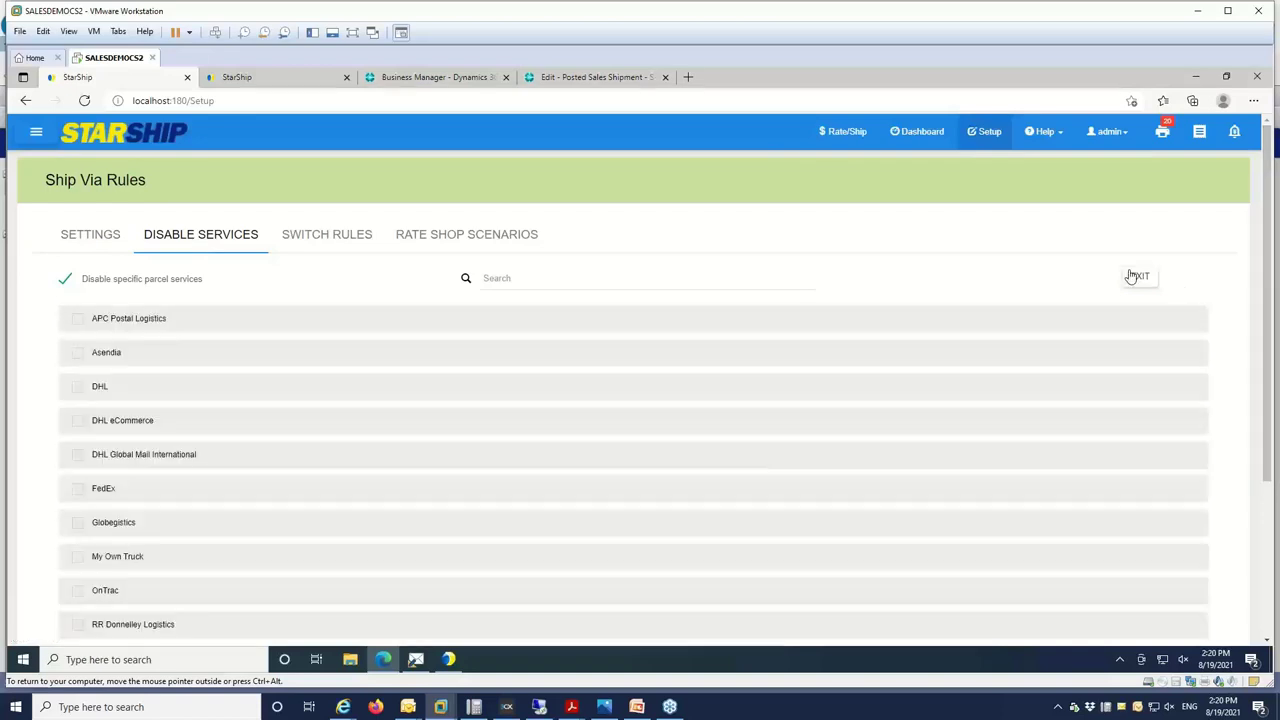
scroll(426, 474, "down", 2)
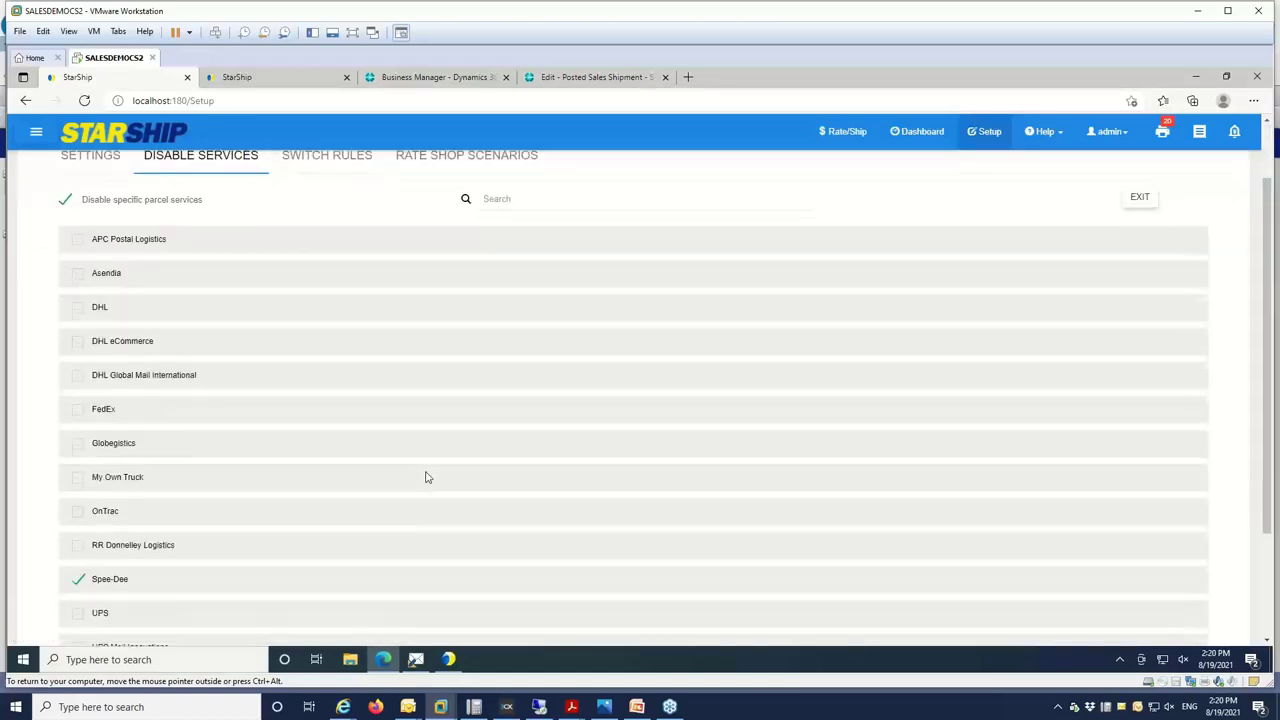
scroll(426, 478, "down", 1)
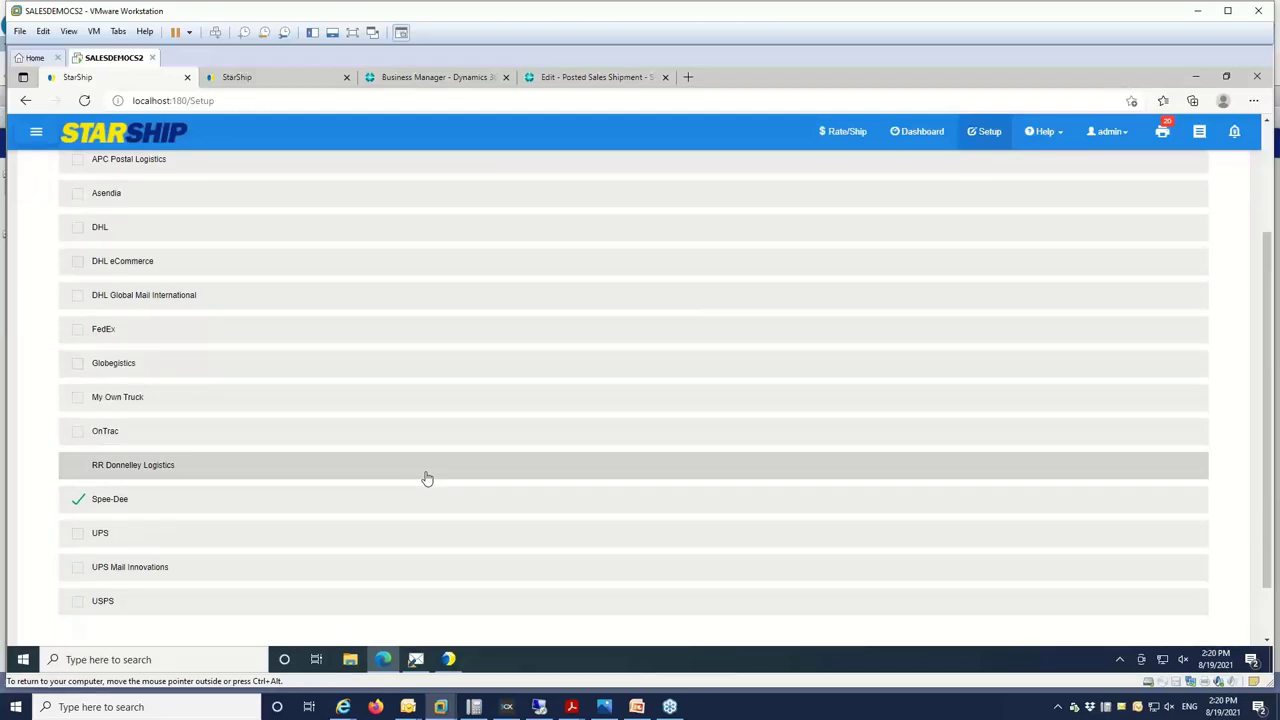
left_click(151, 336)
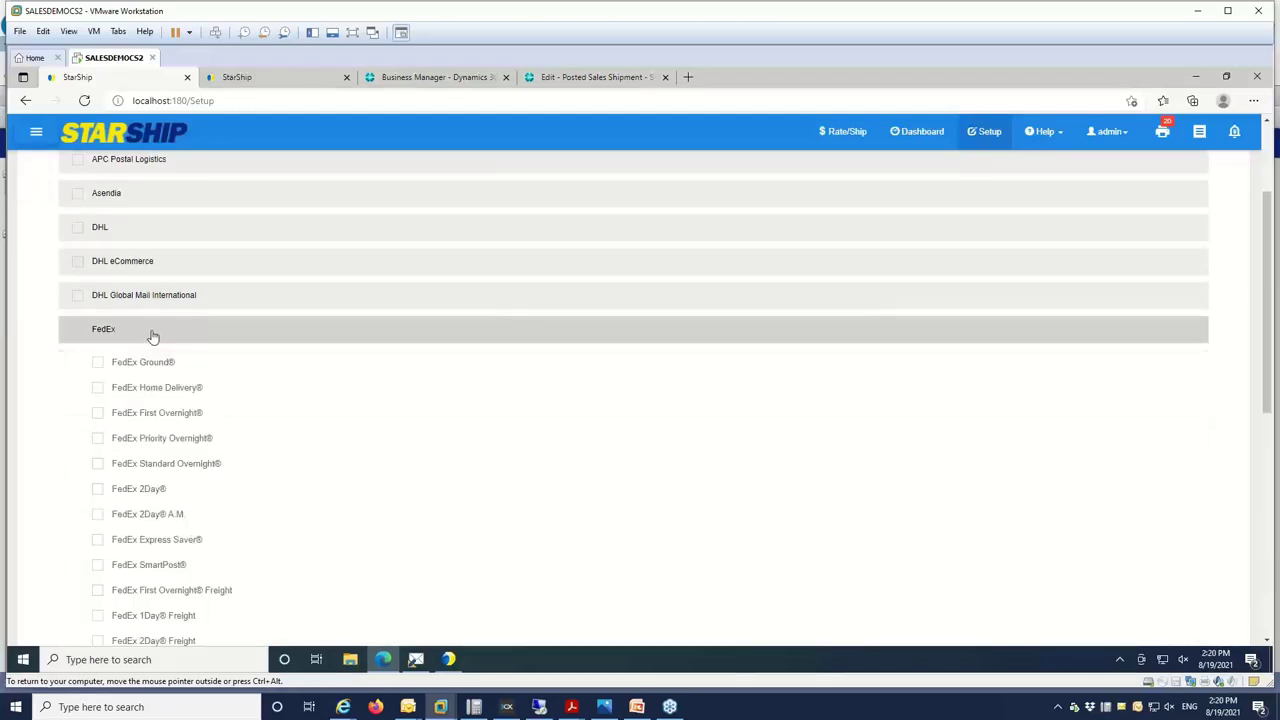
scroll(345, 515, "down", 3)
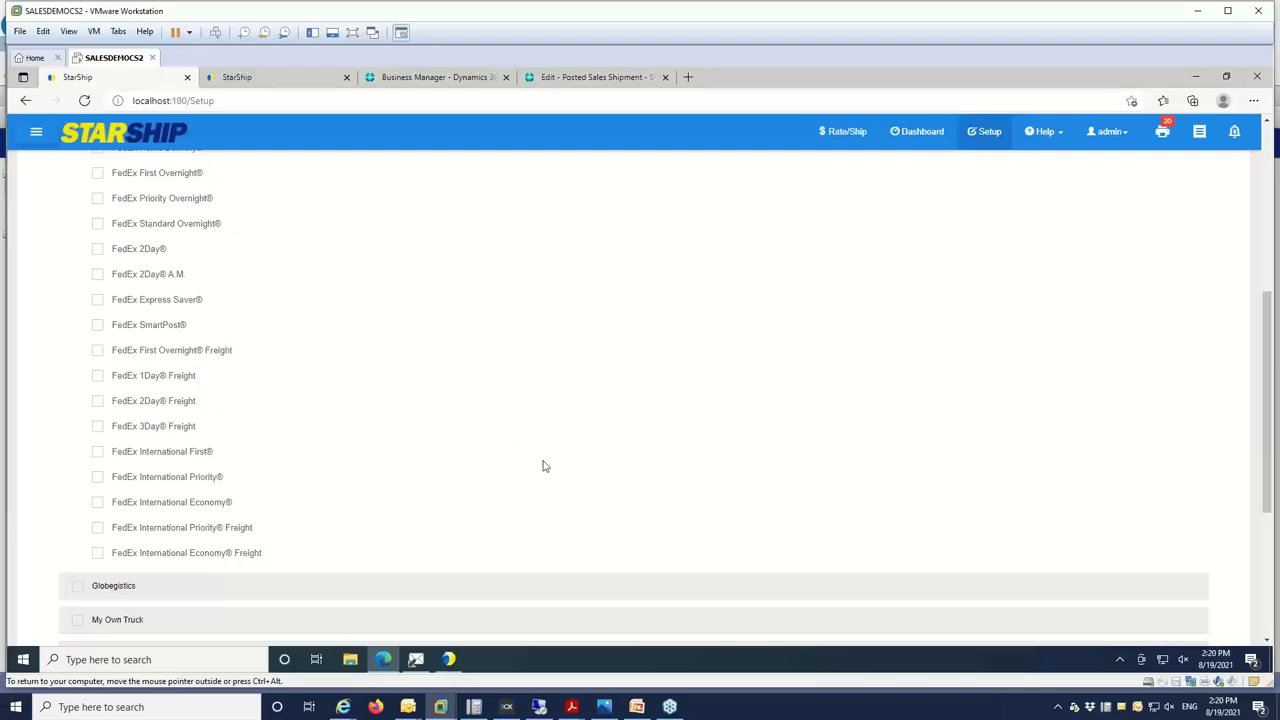
scroll(543, 466, "up", 5)
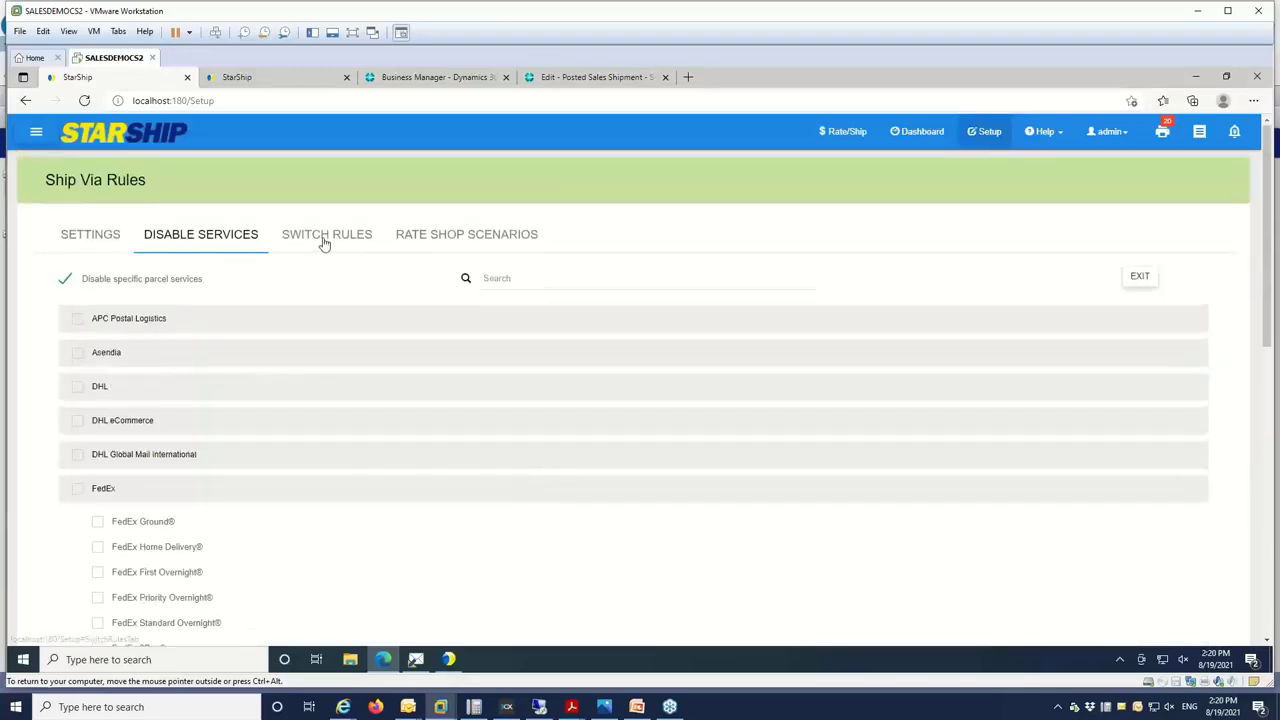
Review the switch rules and the conditional rate shop scenarios in the Ship Via Rules
left_click(325, 240)
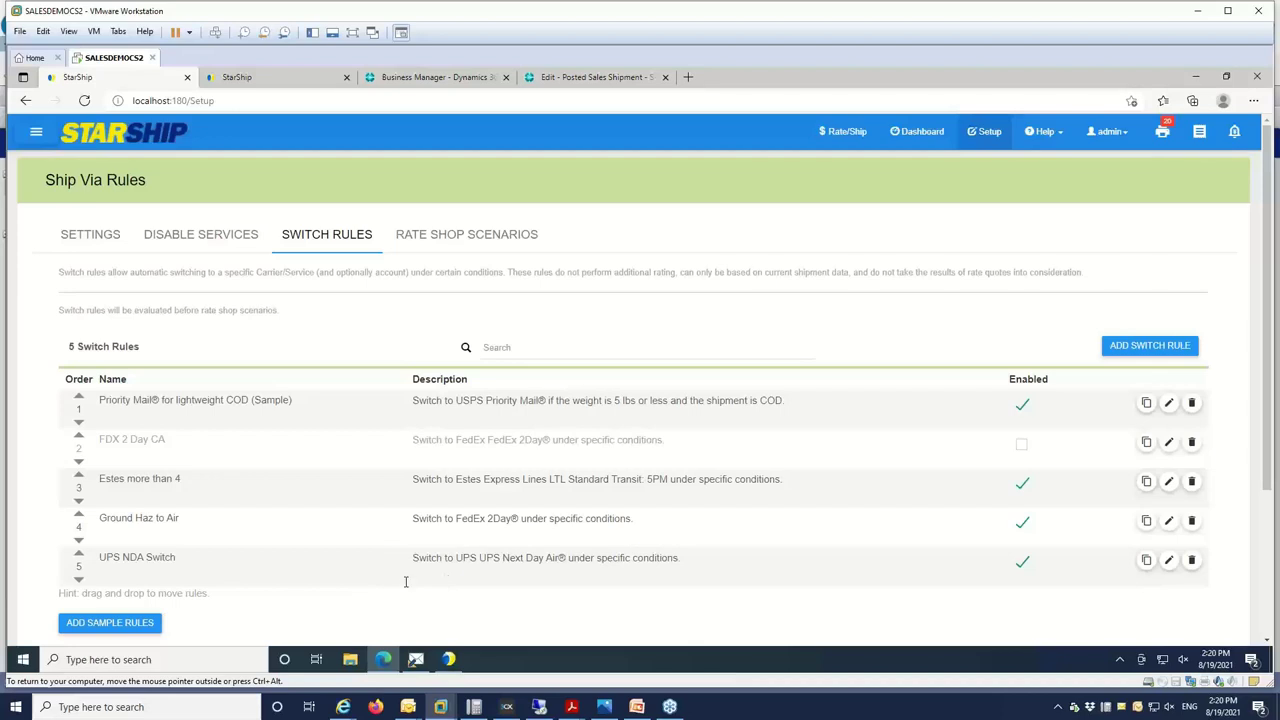
left_click(410, 244)
scroll(809, 394, "down", 2)
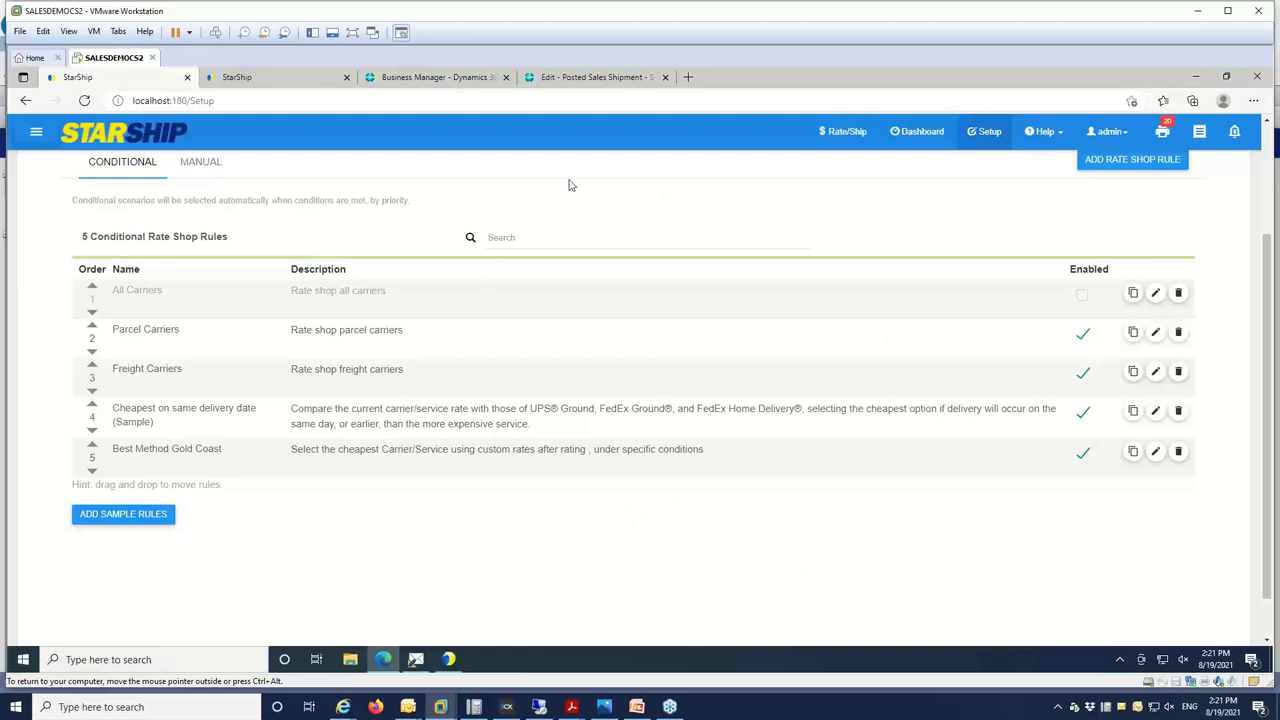
Switch to Outlook and read the example ship notification e-mail, including its delivery and tracking details
left_click(594, 80)
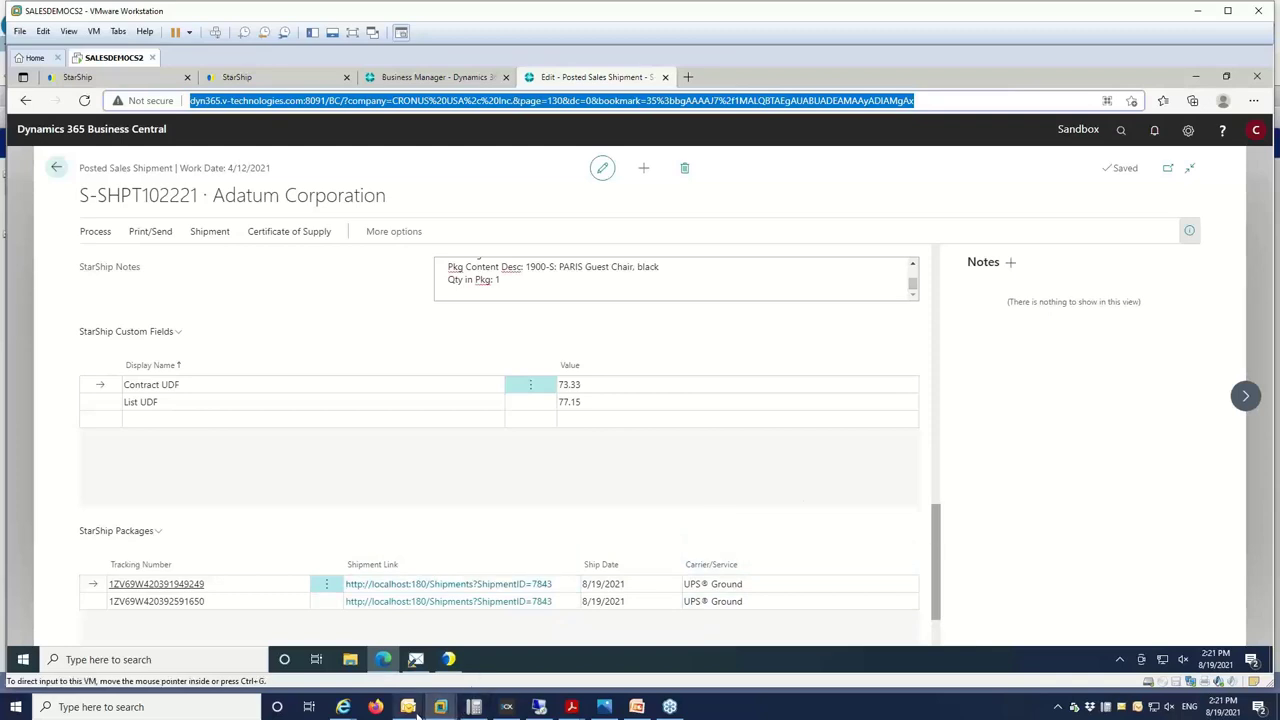
mouse_move(416, 712)
left_click(480, 645)
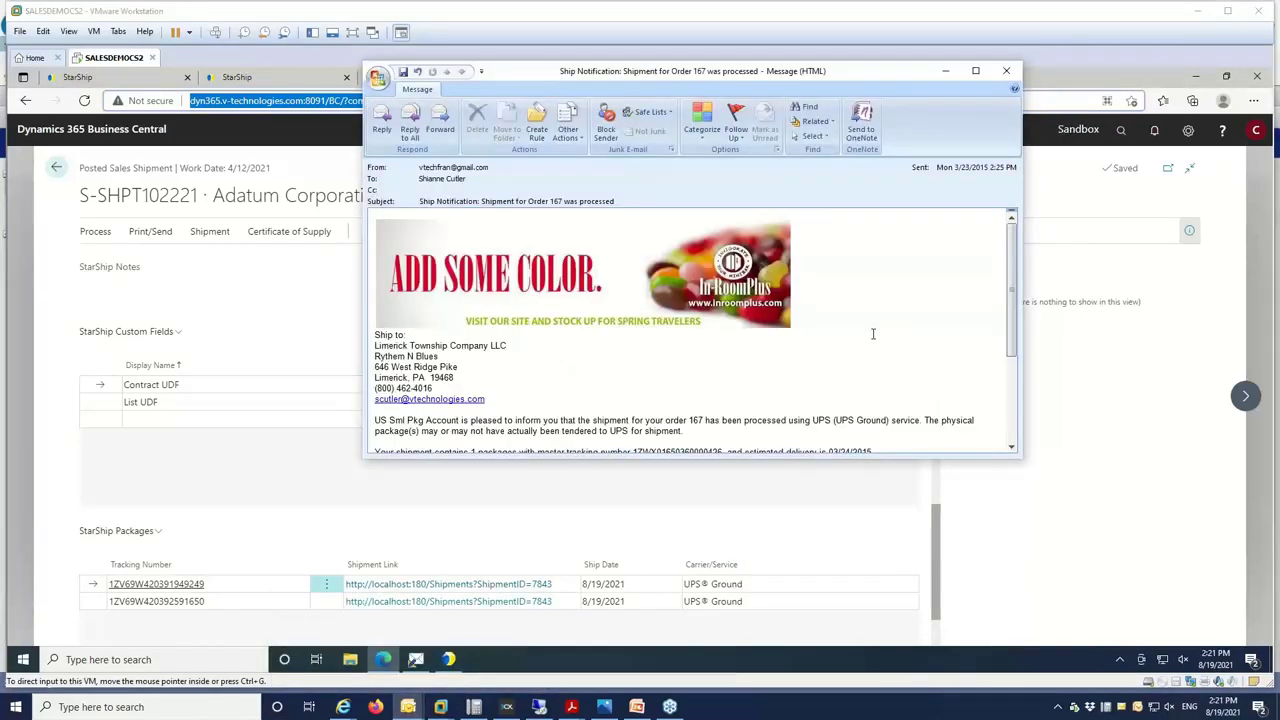
scroll(968, 328, "down", 1)
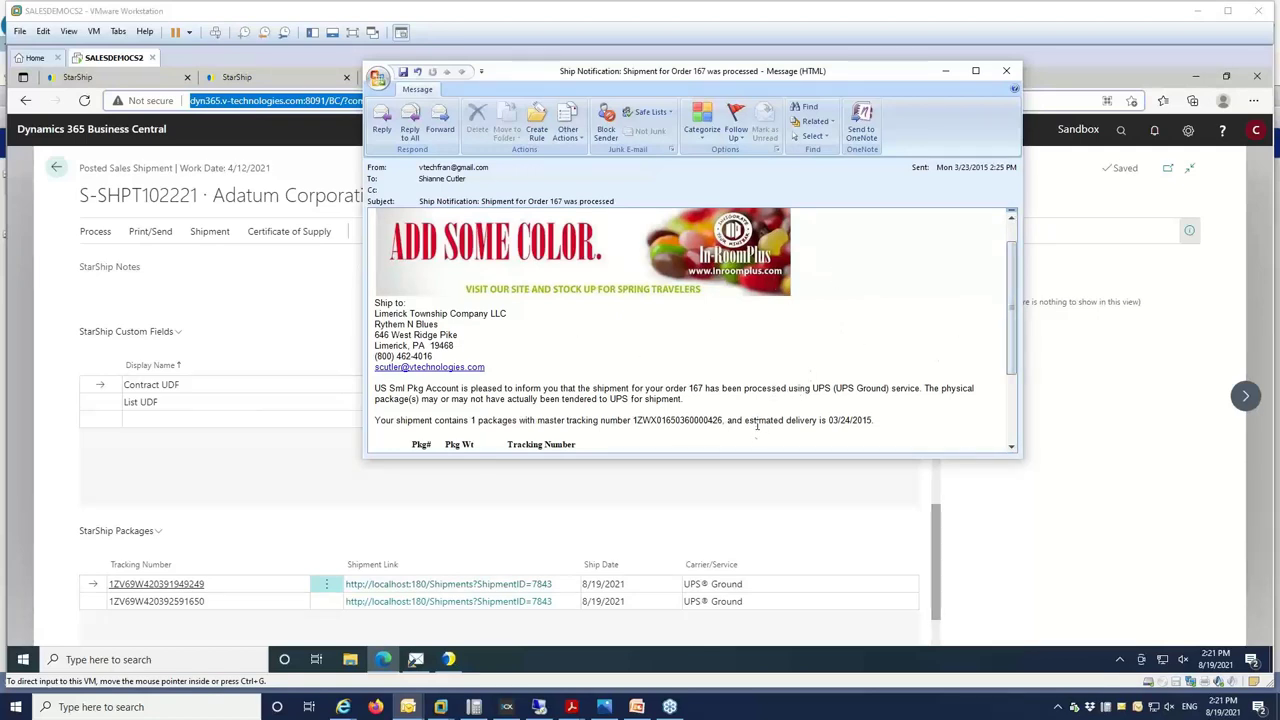
Switch to the eNotify Template Designer and view the elements that can be added to the parcel ship notification body
left_click(410, 664)
left_click(410, 664)
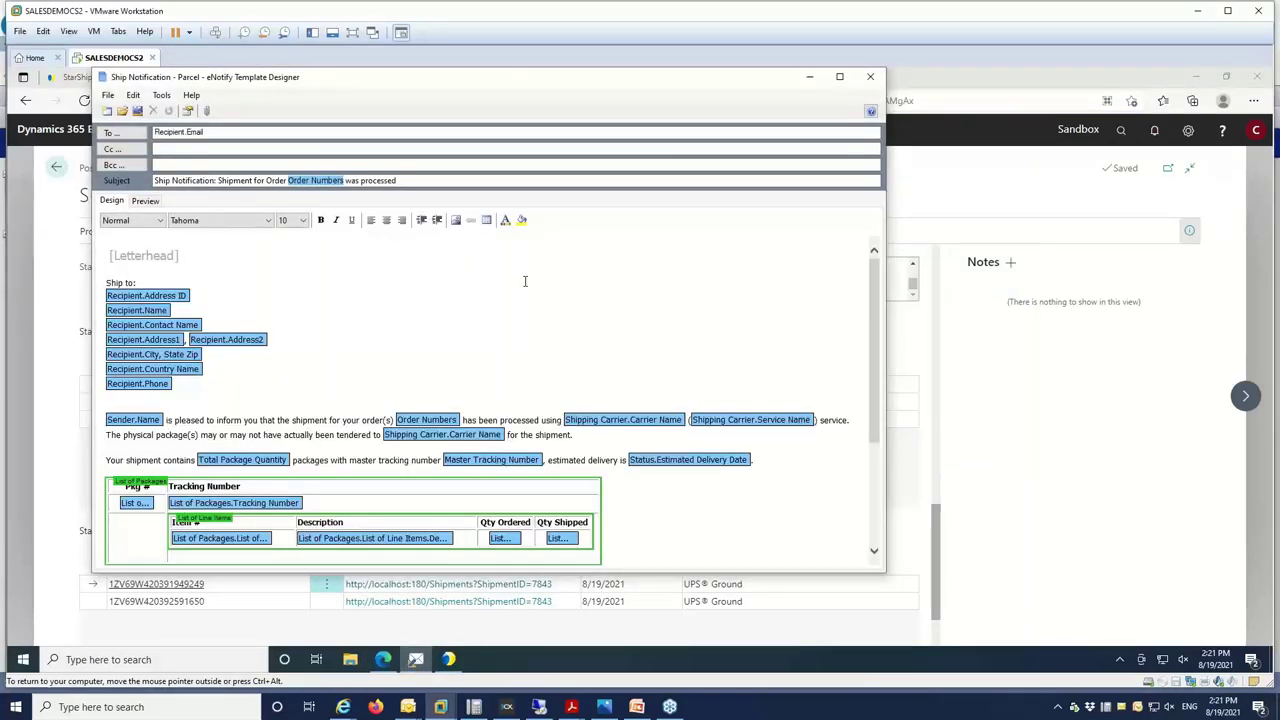
right_click(525, 283)
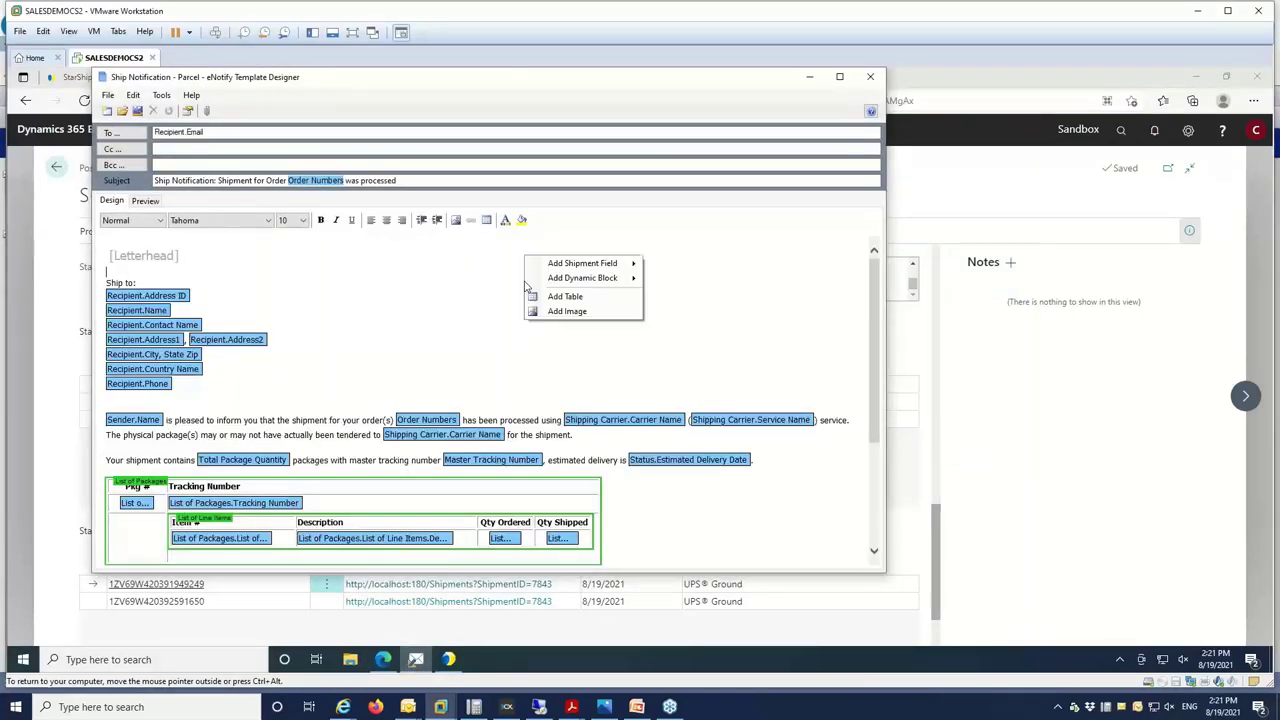
left_click(474, 288)
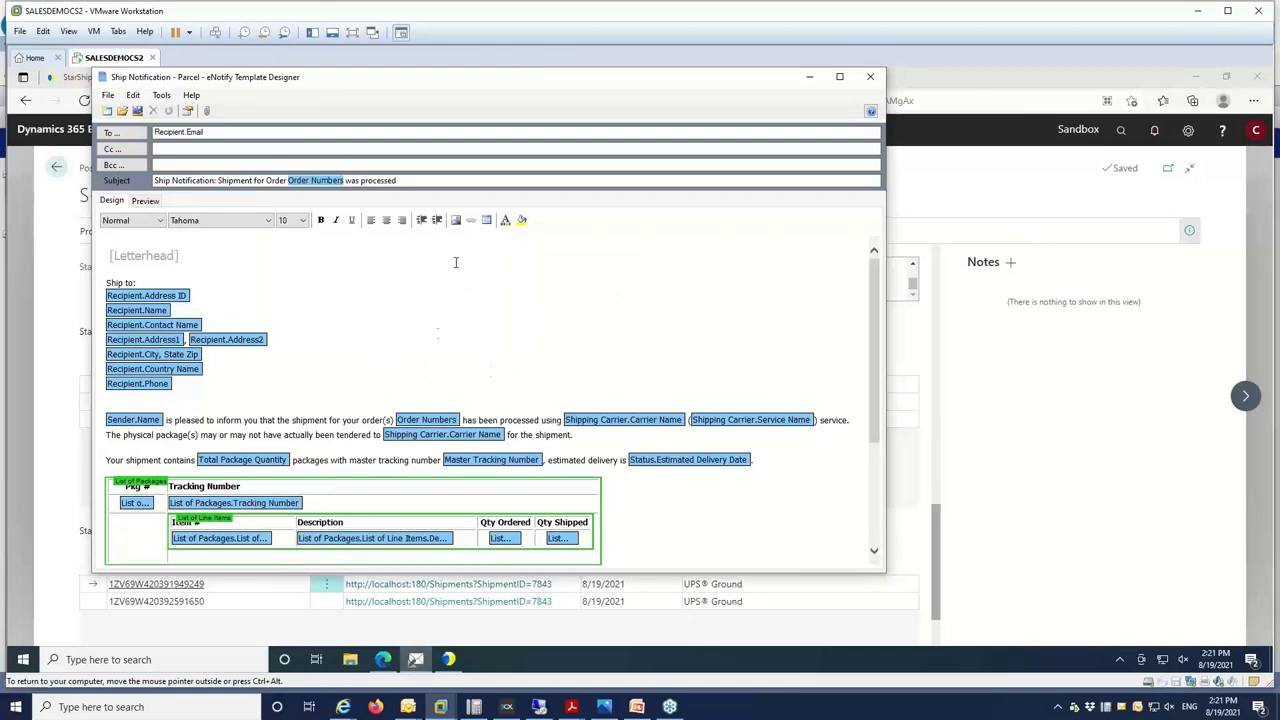
Begin a new attachment for the ship notification with shipment data as its source and view the available document types
left_click(207, 111)
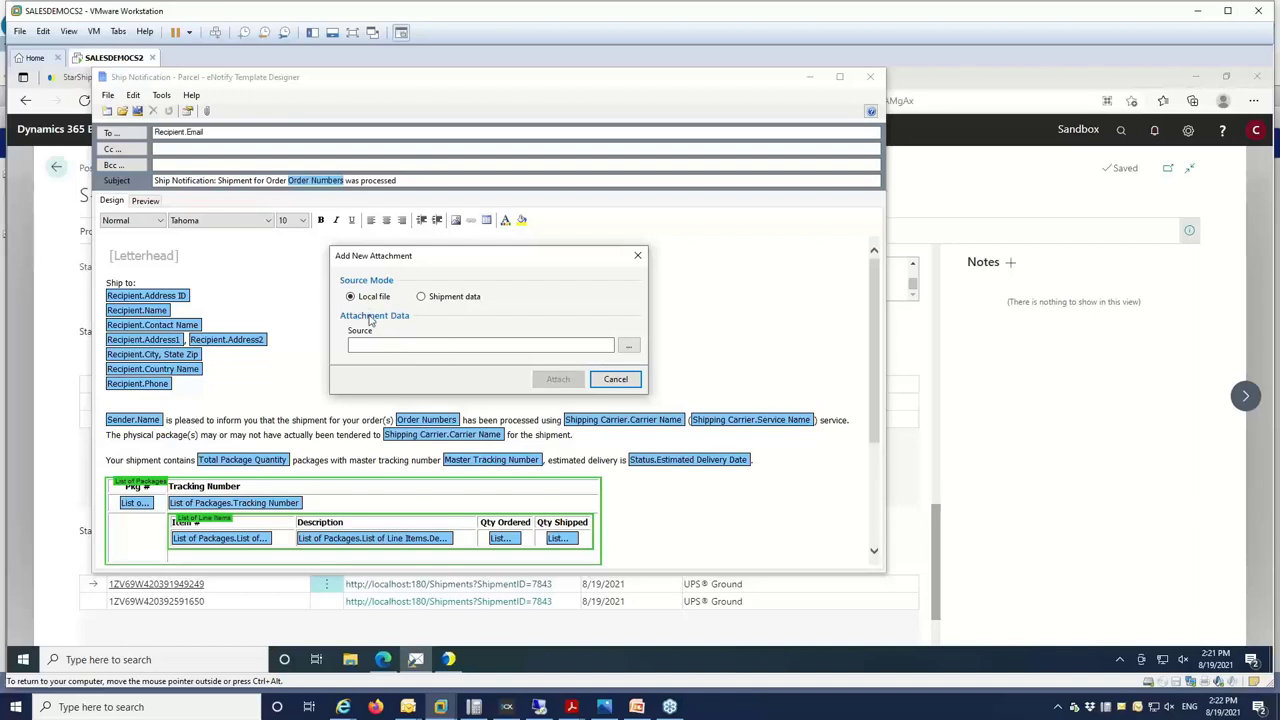
left_click(421, 297)
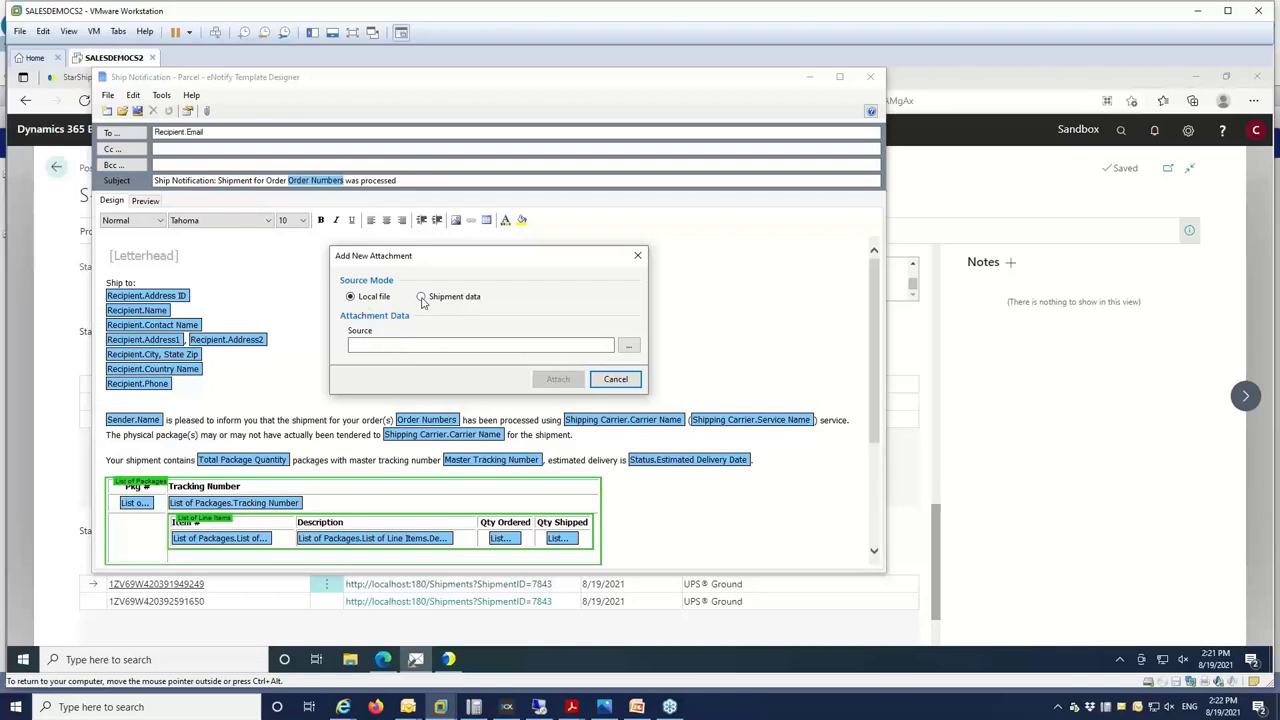
left_click(607, 346)
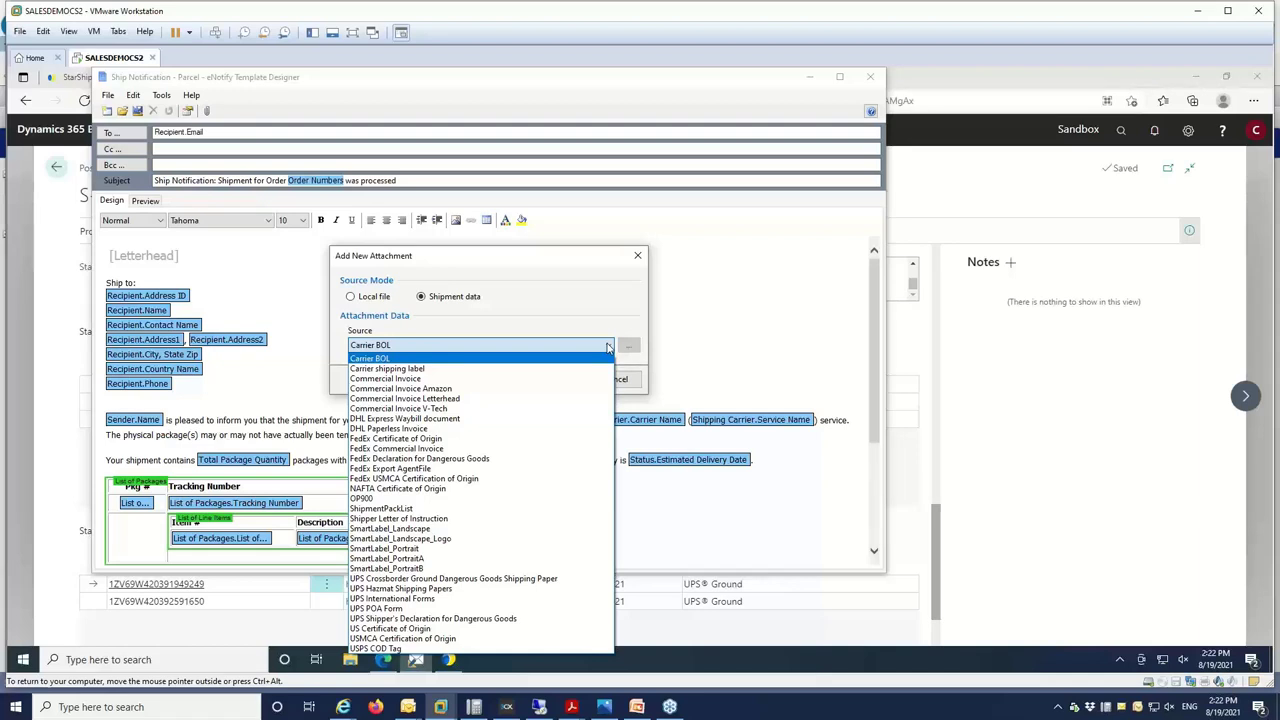
left_click(607, 346)
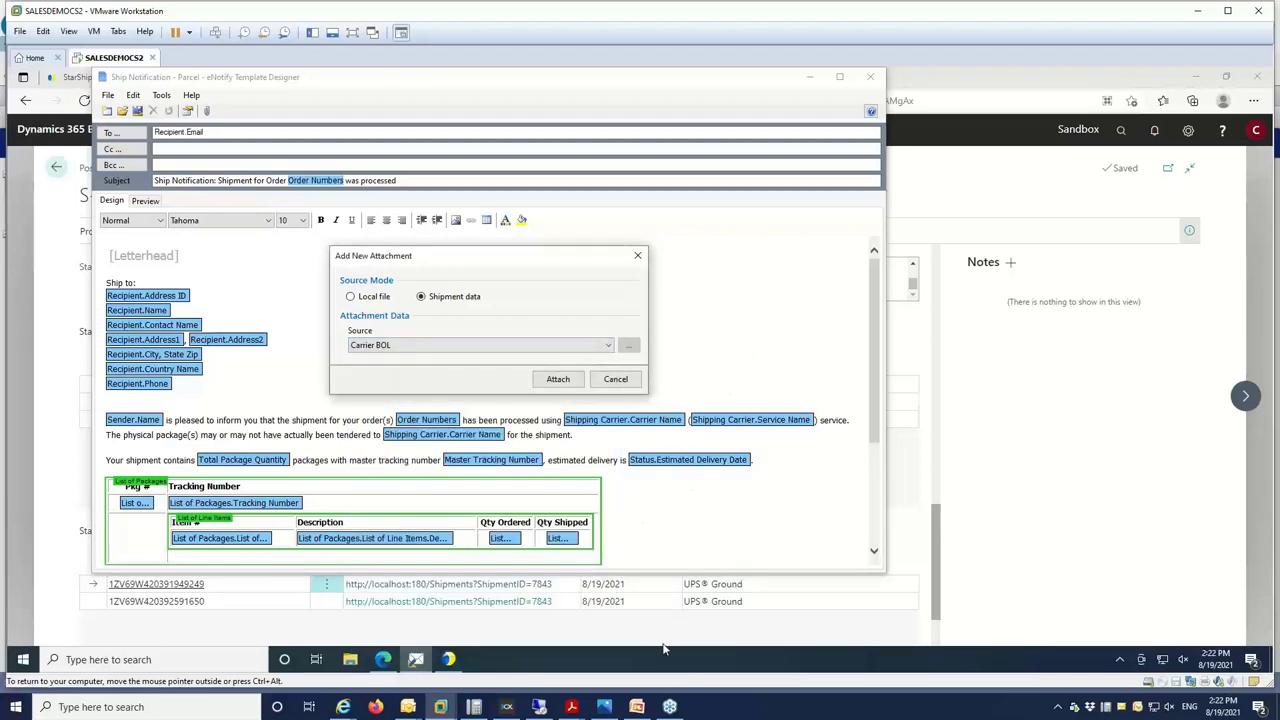
Switch to Adobe Acrobat Reader and review the sample straight, VICS, master, FedEx Freight and hazmat bills of lading
mouse_move(572, 708)
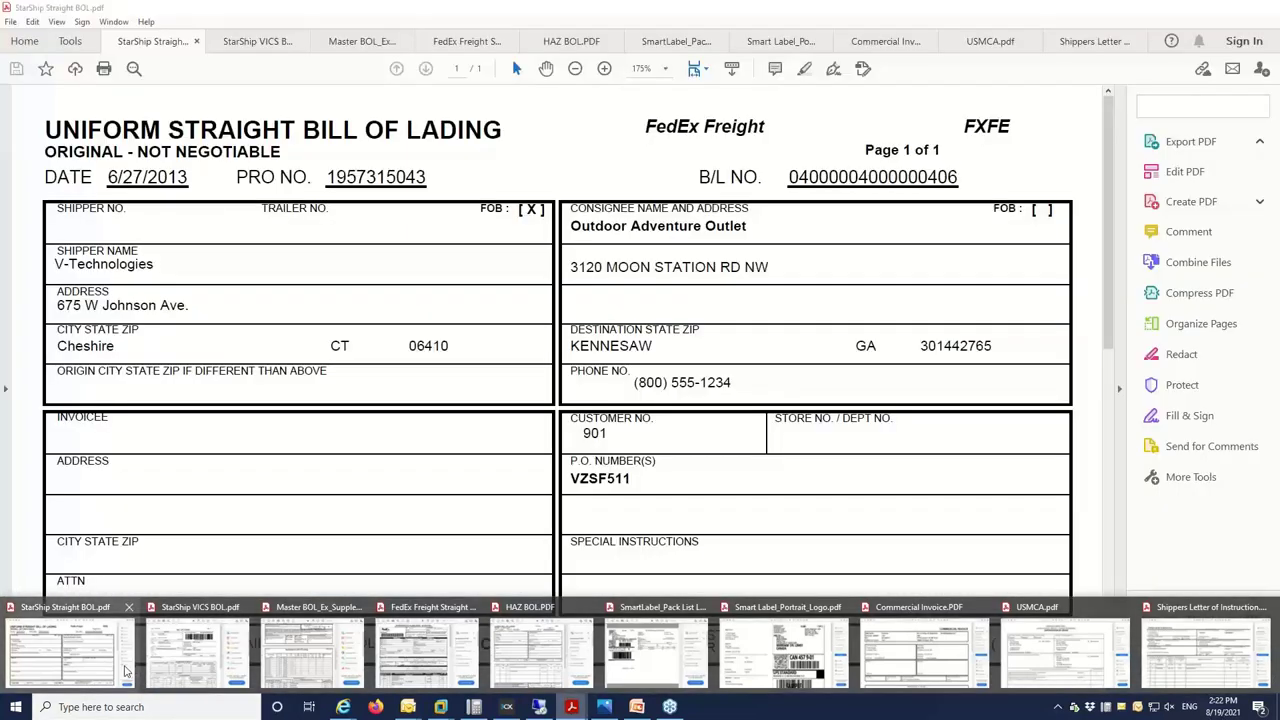
left_click(124, 670)
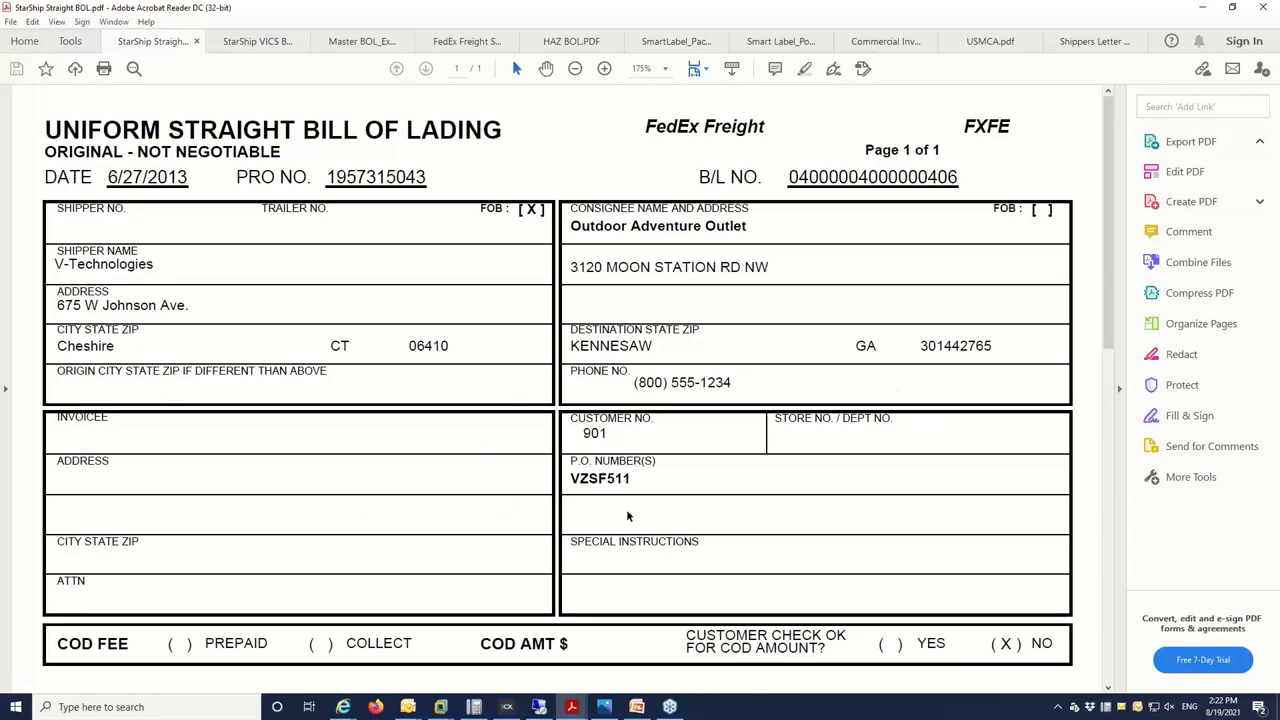
left_click(251, 42)
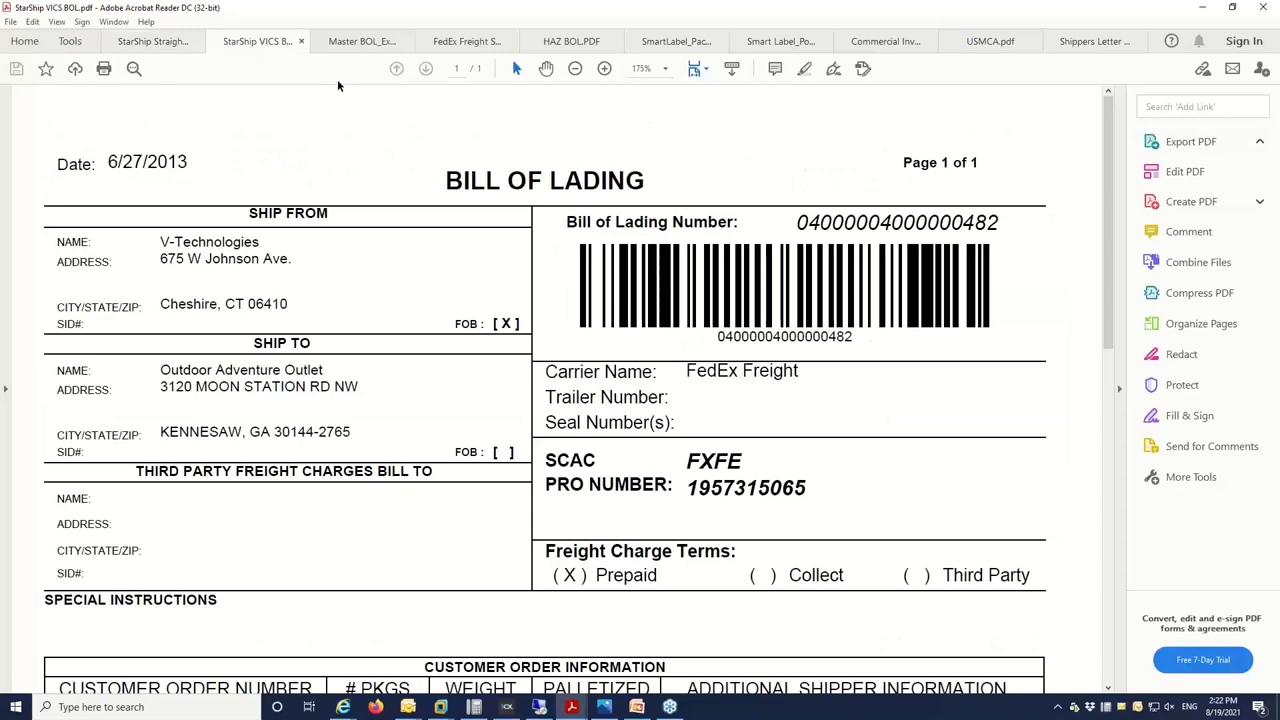
left_click(352, 43)
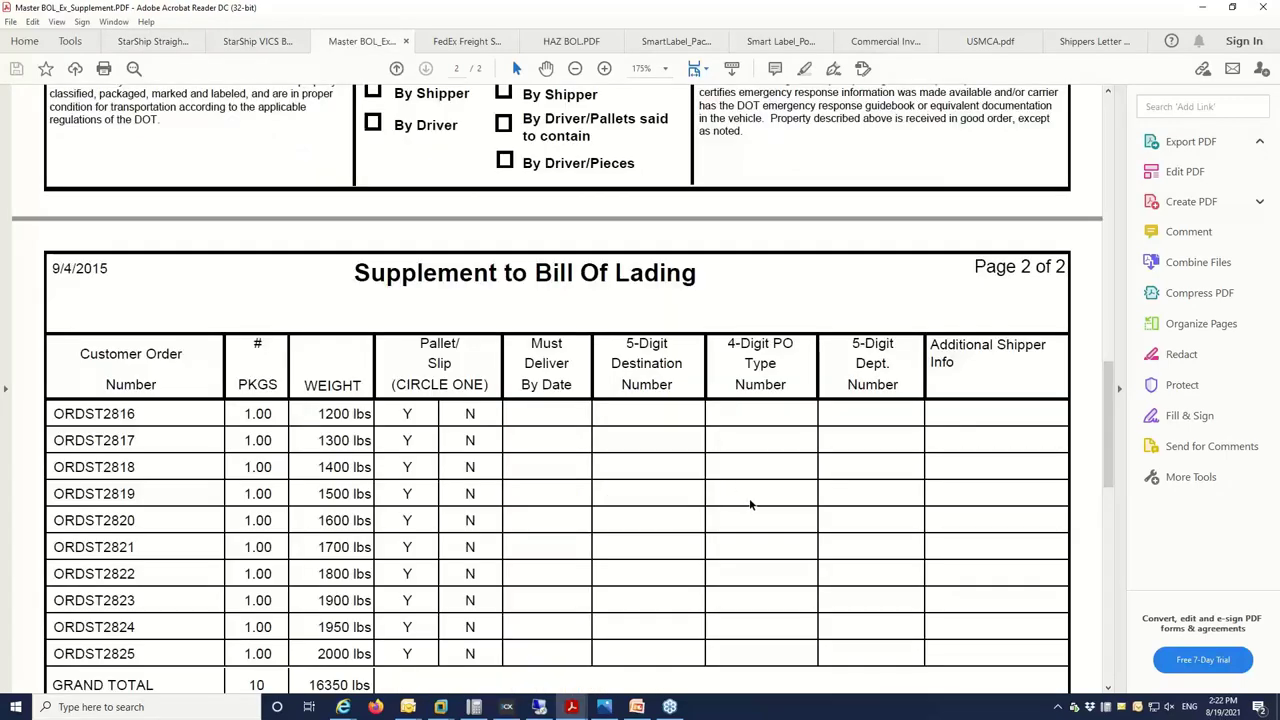
scroll(780, 503, "down", 1)
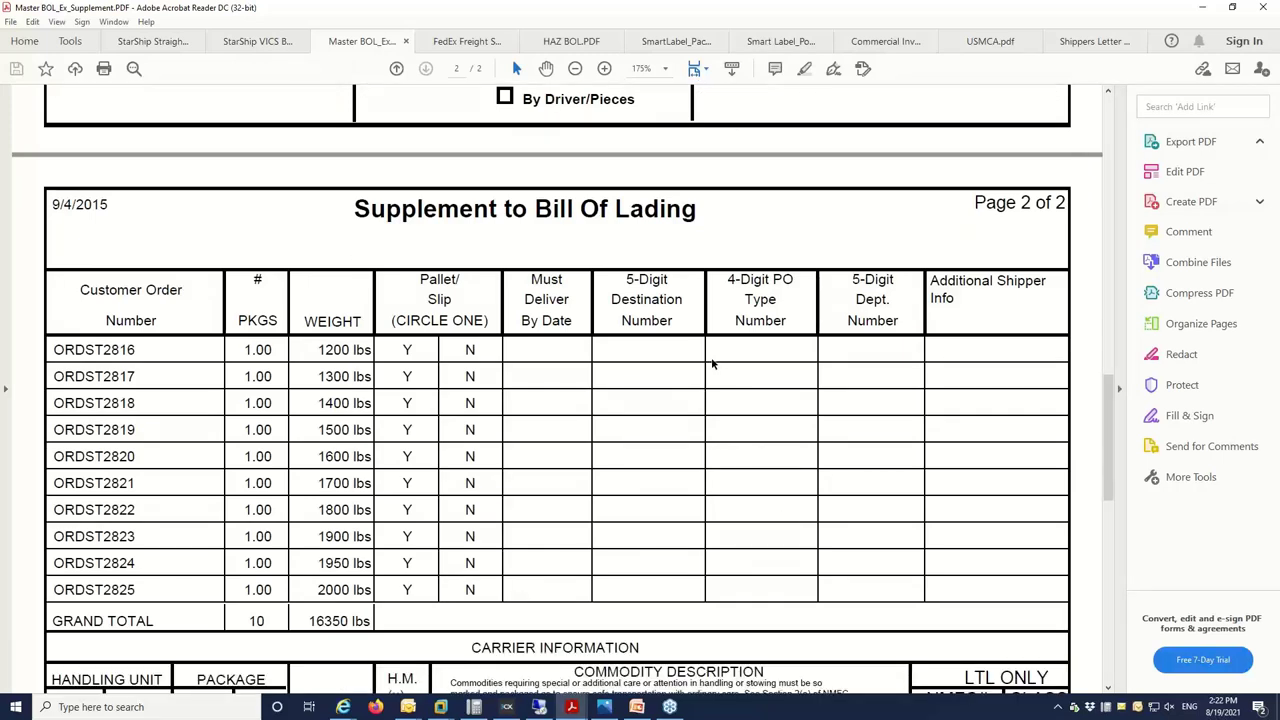
left_click(463, 45)
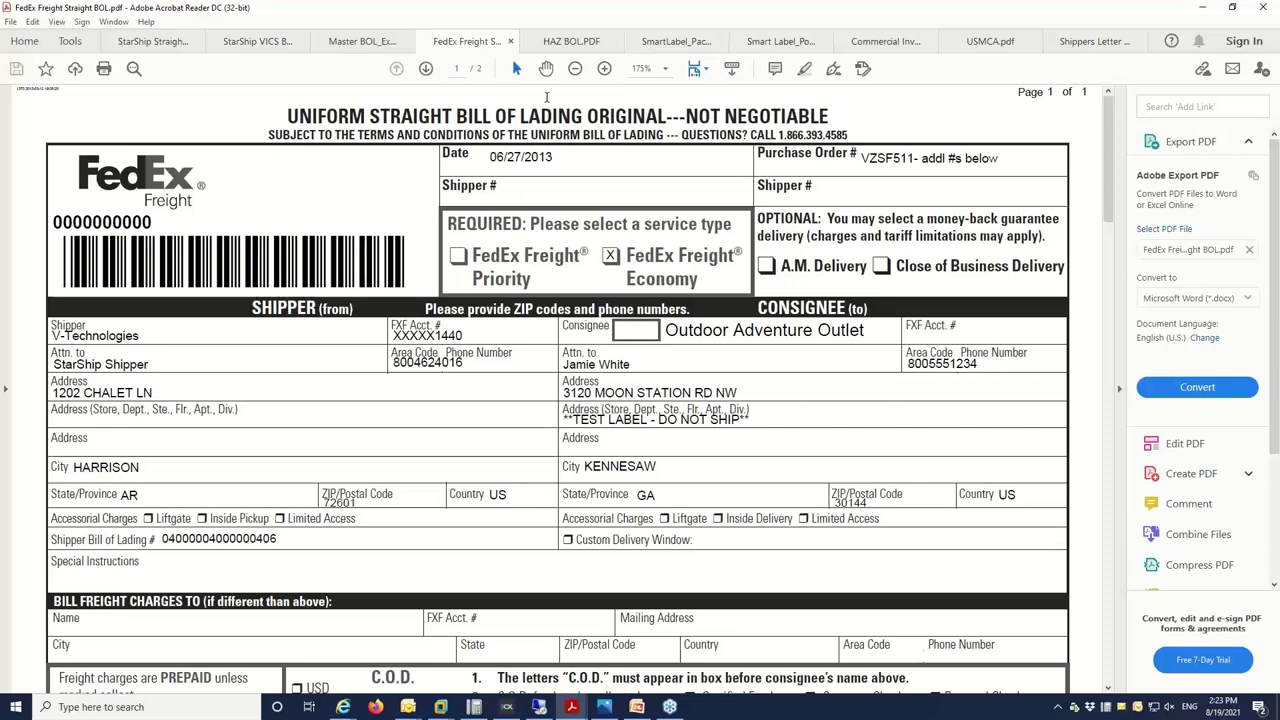
left_click(565, 41)
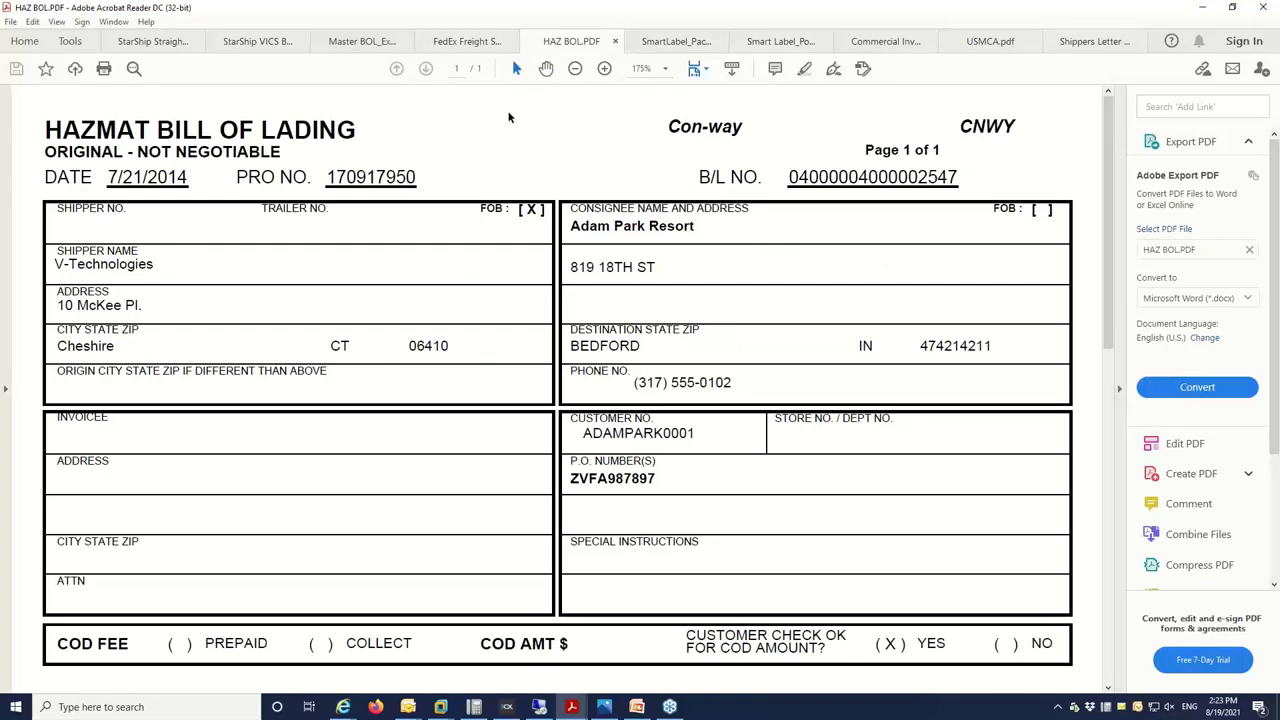
Review the landscape packing list SmartLabel and the portrait SmartLabel with logo, including its package packing list
left_click(652, 44)
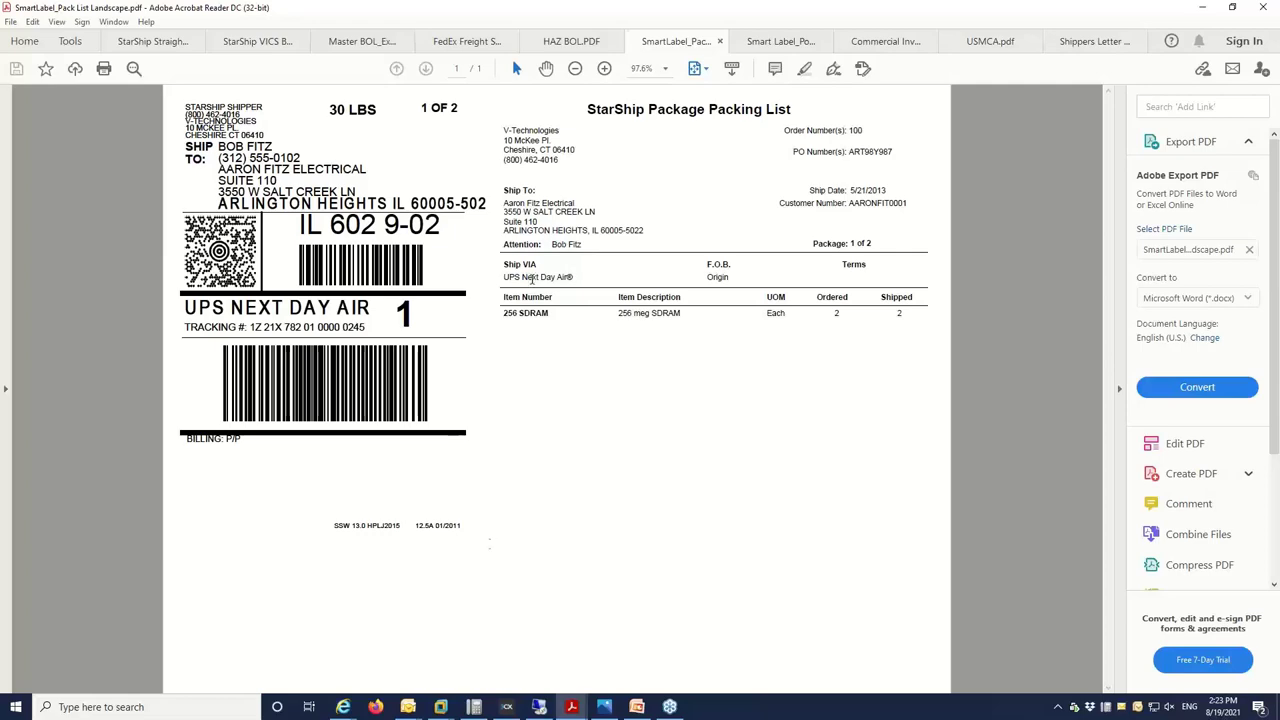
left_click(780, 41)
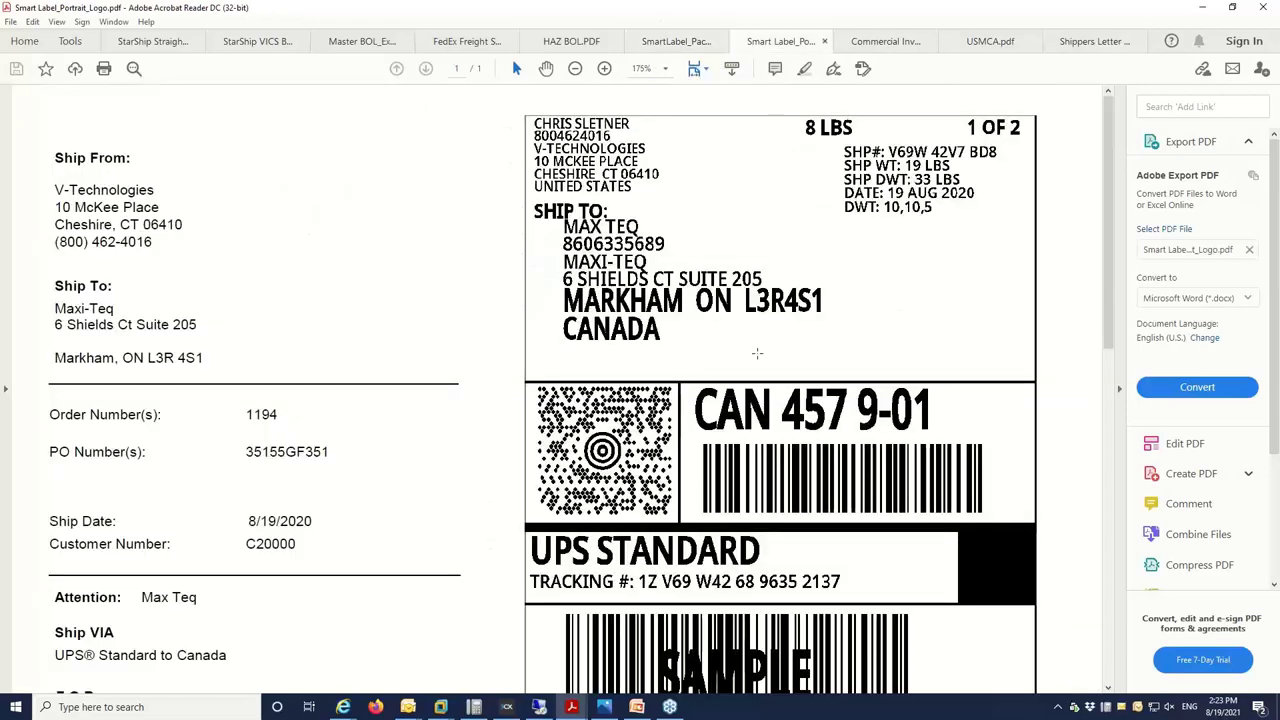
scroll(780, 390, "down", 2)
scroll(690, 500, "down", 5)
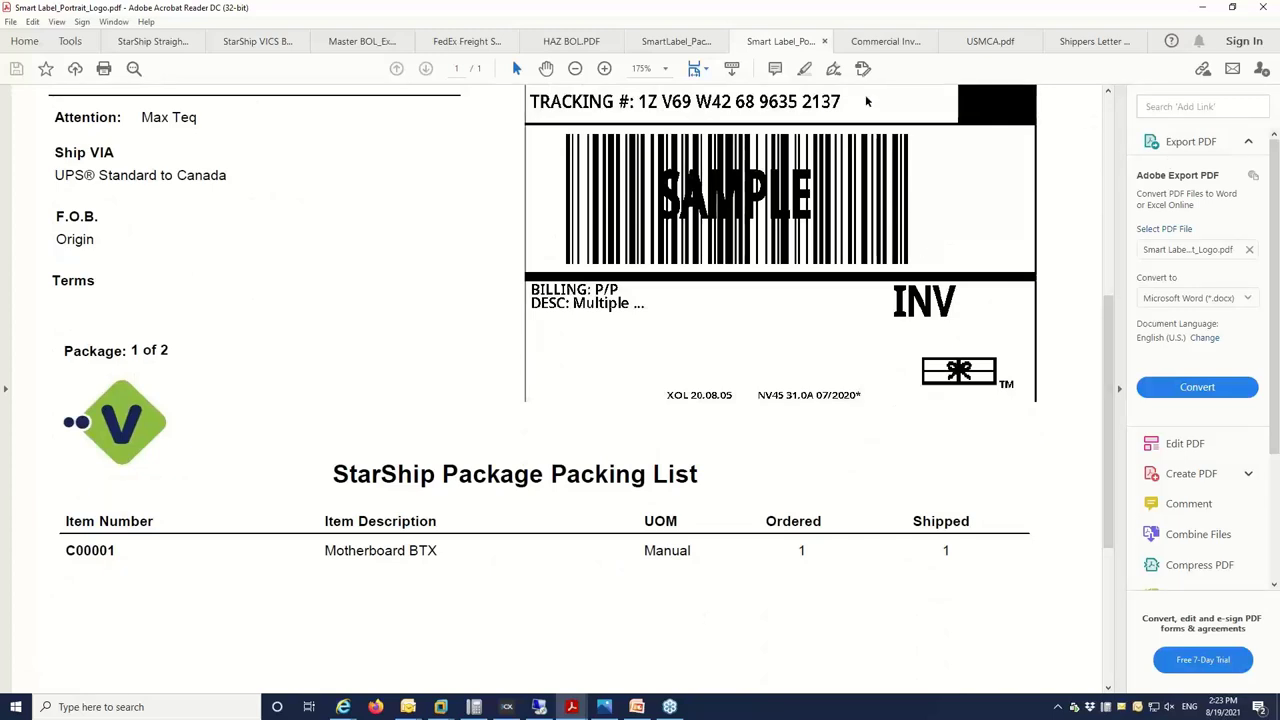
Review the sample commercial invoice, USMCA certification of origin and shipper's letter of instruction, and return to the virtual machine
left_click(862, 42)
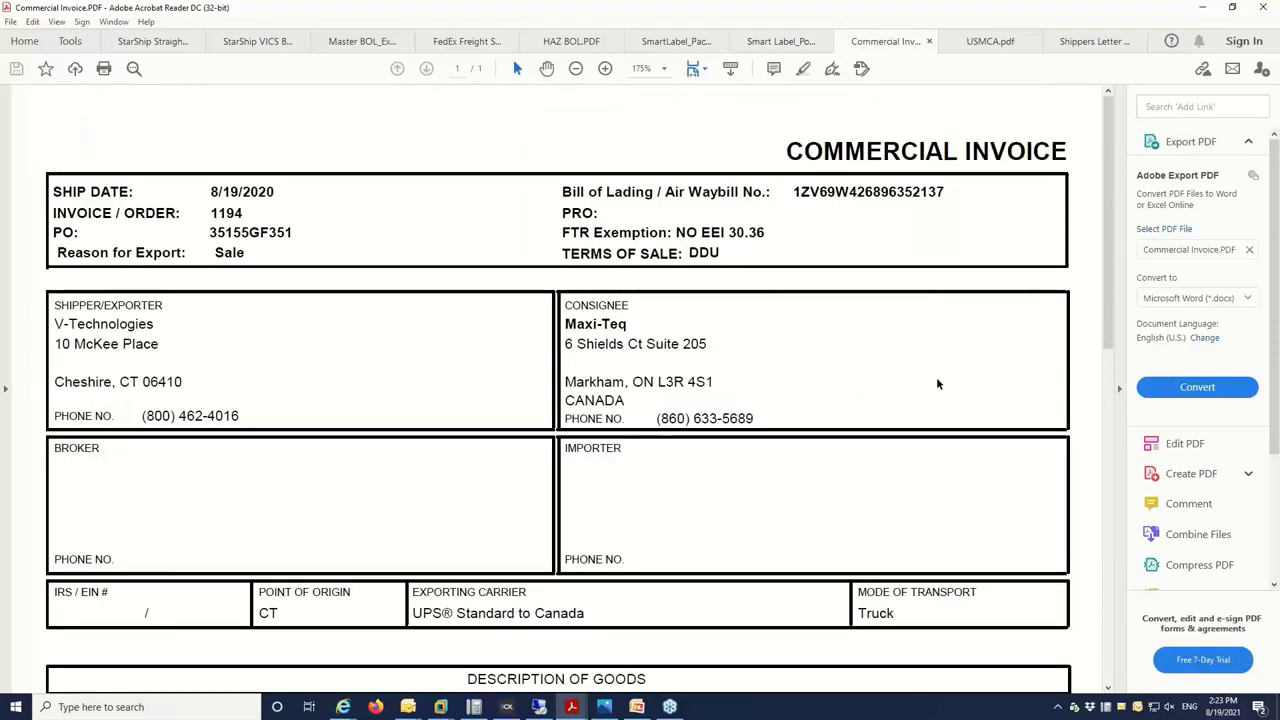
left_click(988, 44)
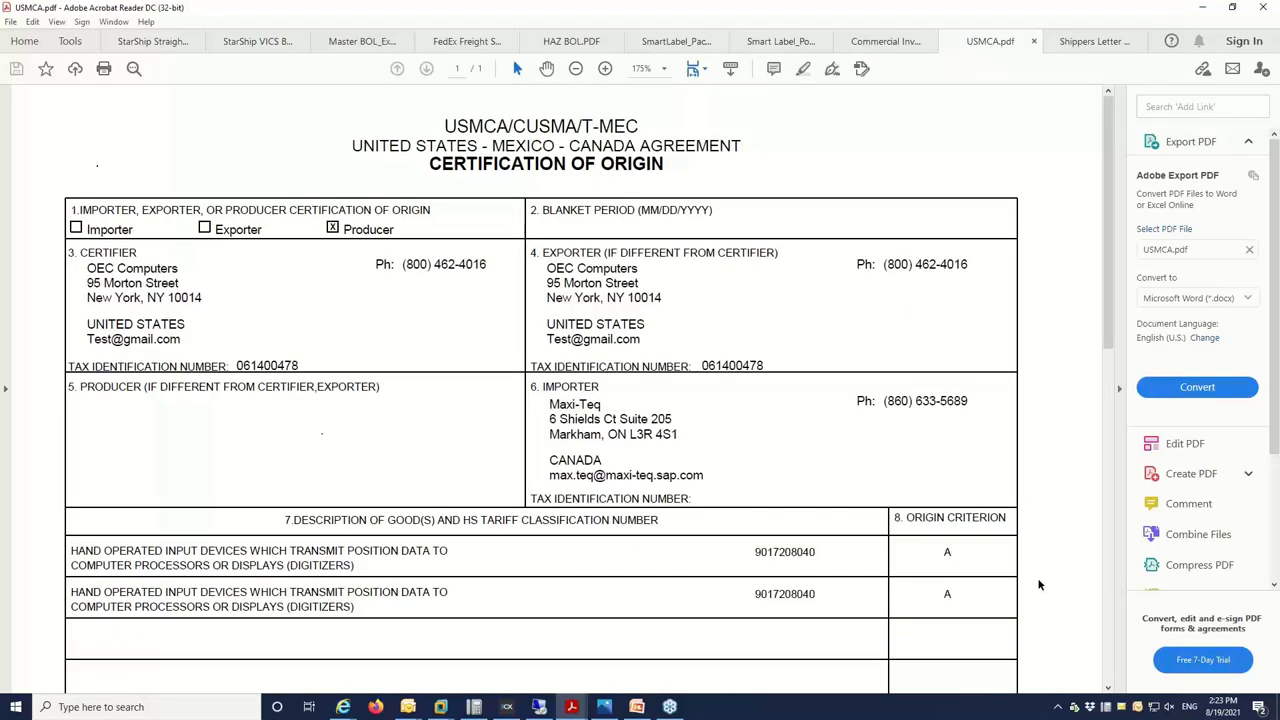
scroll(1038, 588, "down", 1)
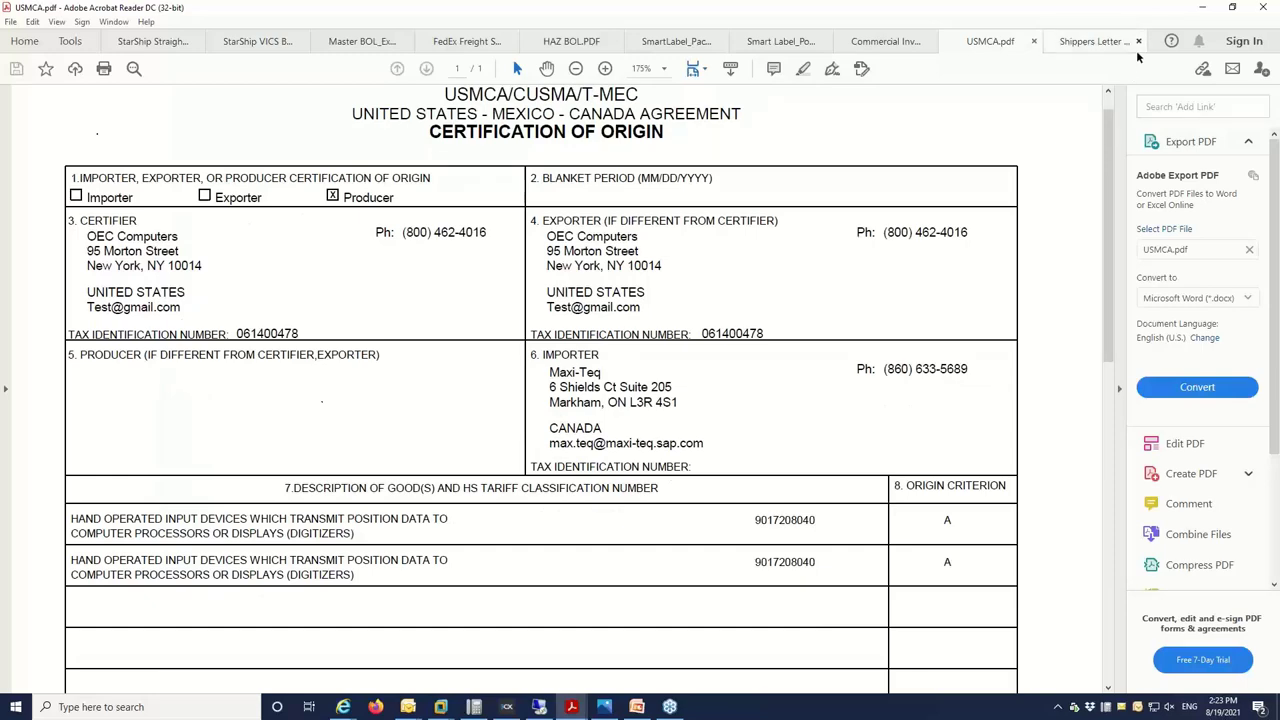
left_click(1110, 42)
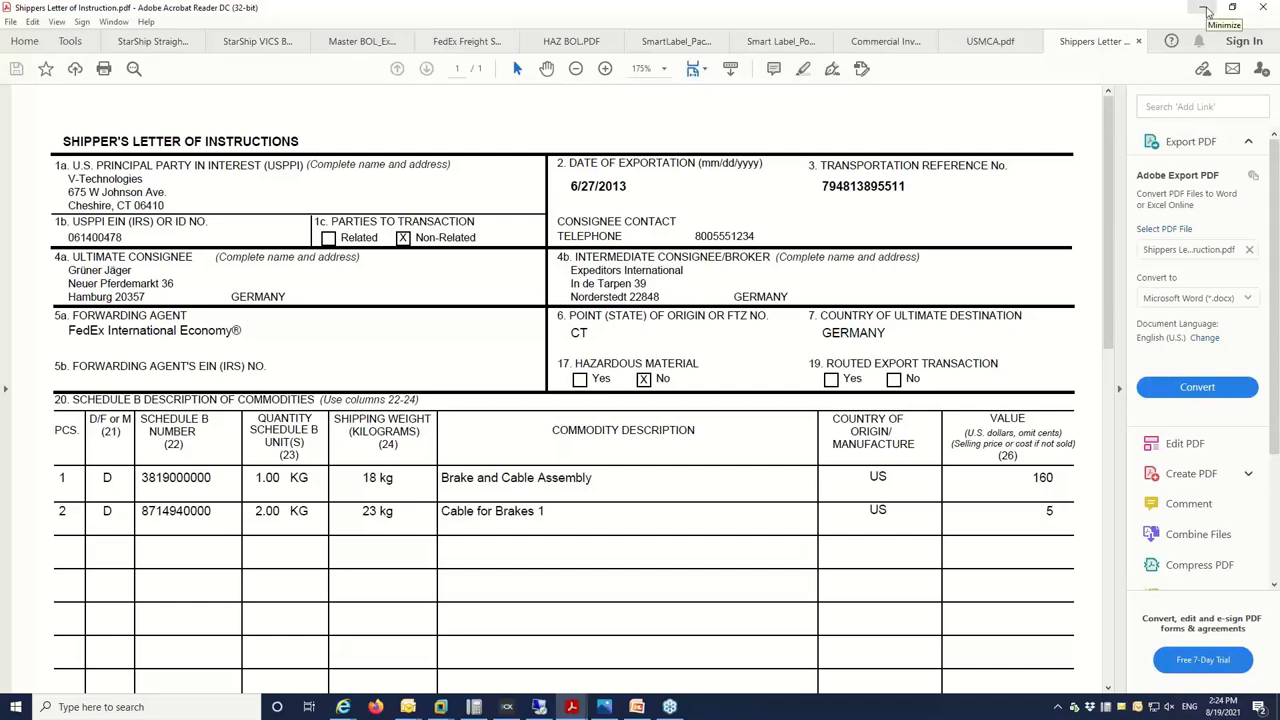
left_click(1206, 8)
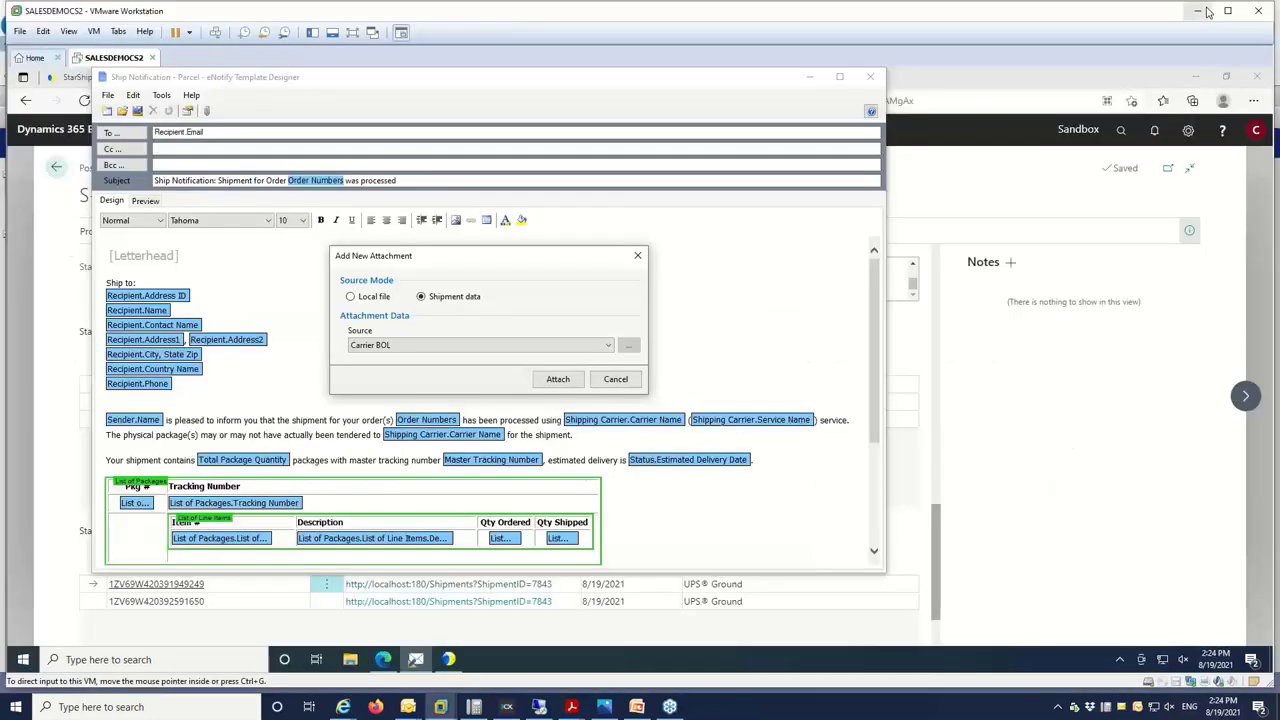
Switch to StarShip in the browser and open the Maintain Inventory Items list
left_click(978, 192)
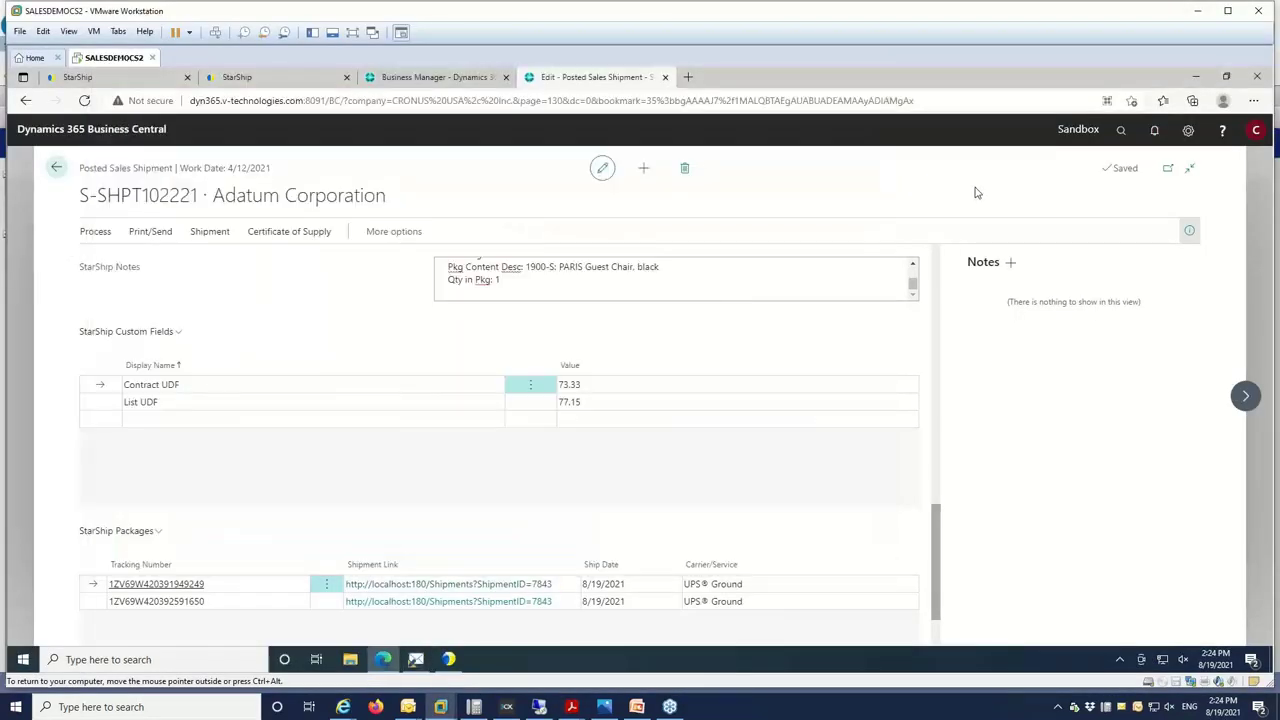
left_click(165, 79)
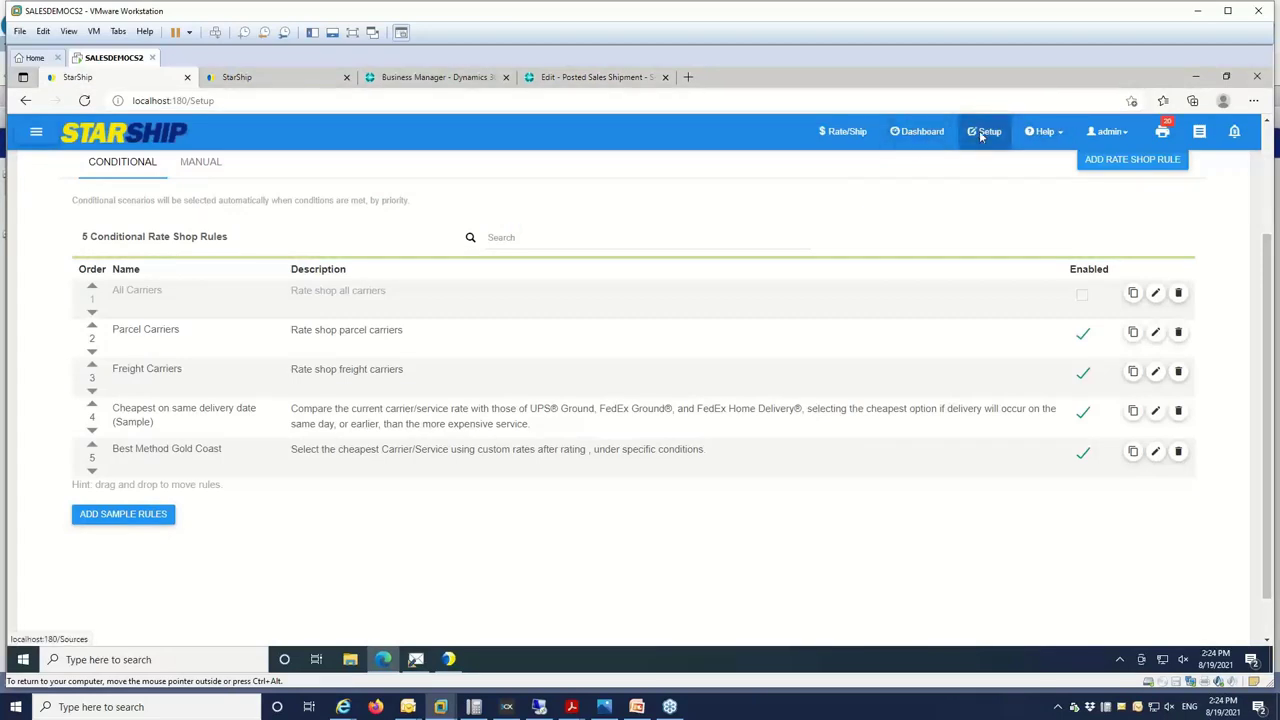
left_click(36, 131)
scroll(86, 335, "down", 1)
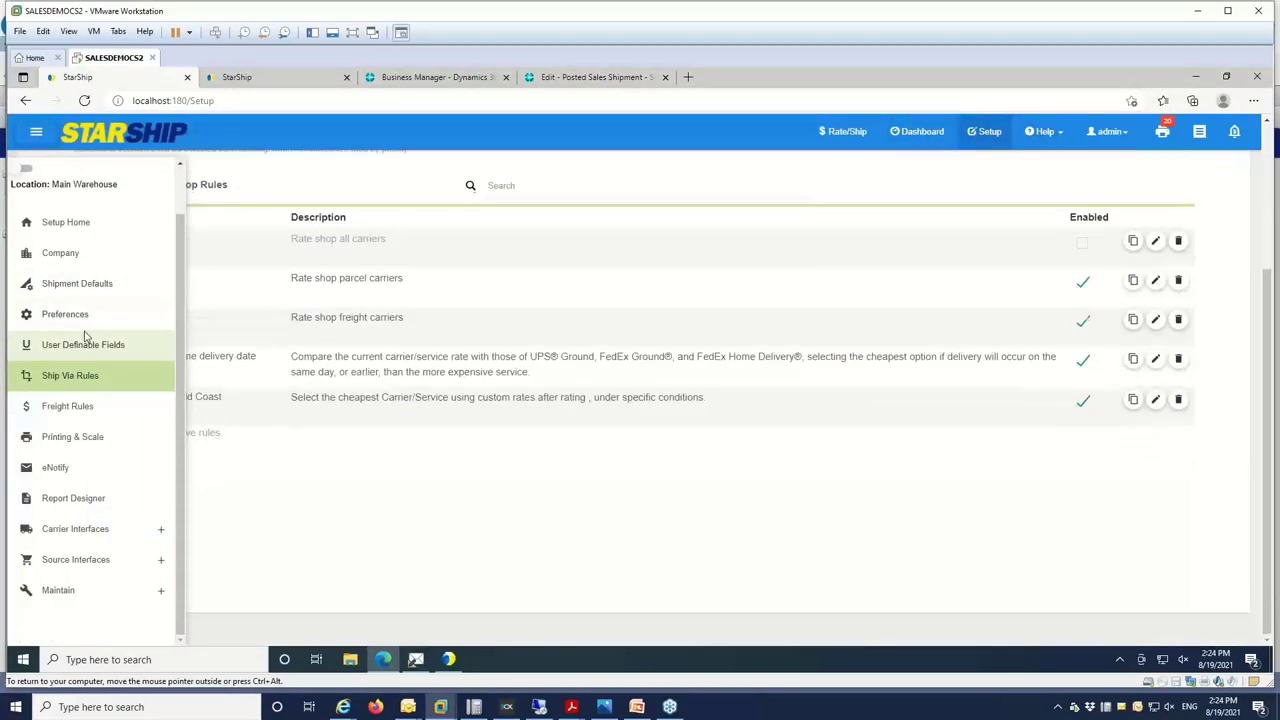
left_click(60, 600)
scroll(137, 474, "down", 5)
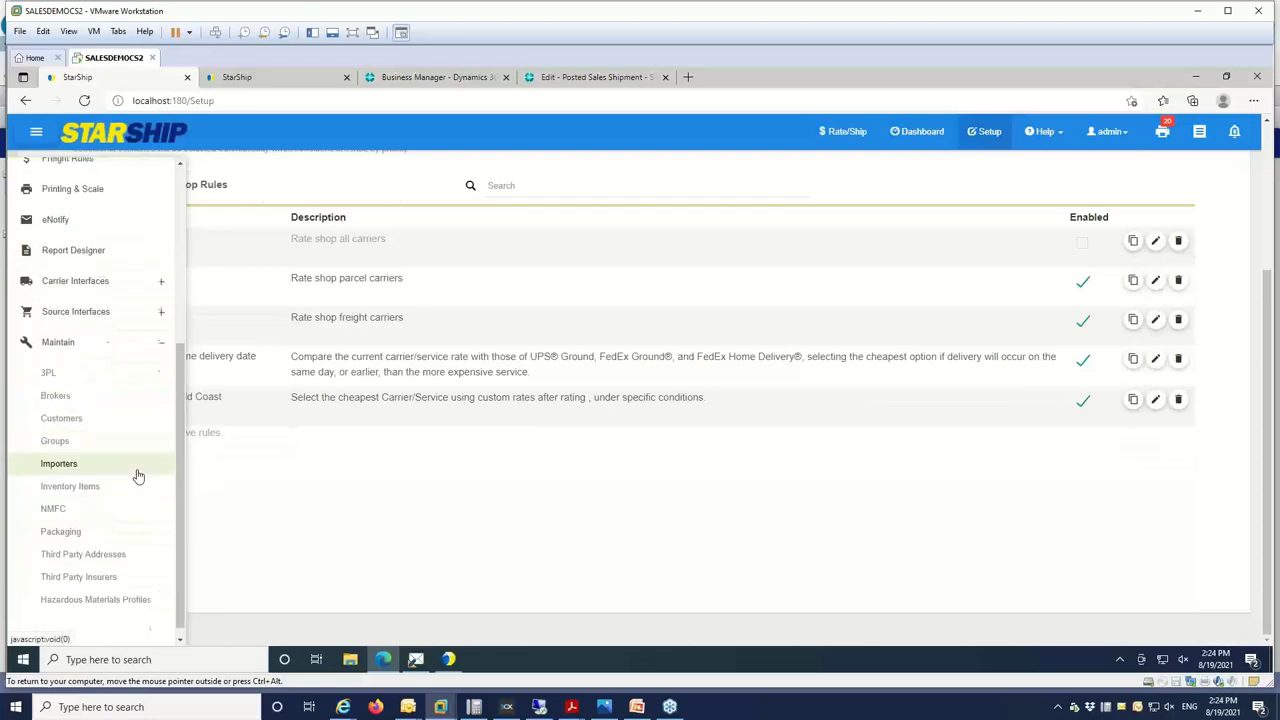
left_click(100, 478)
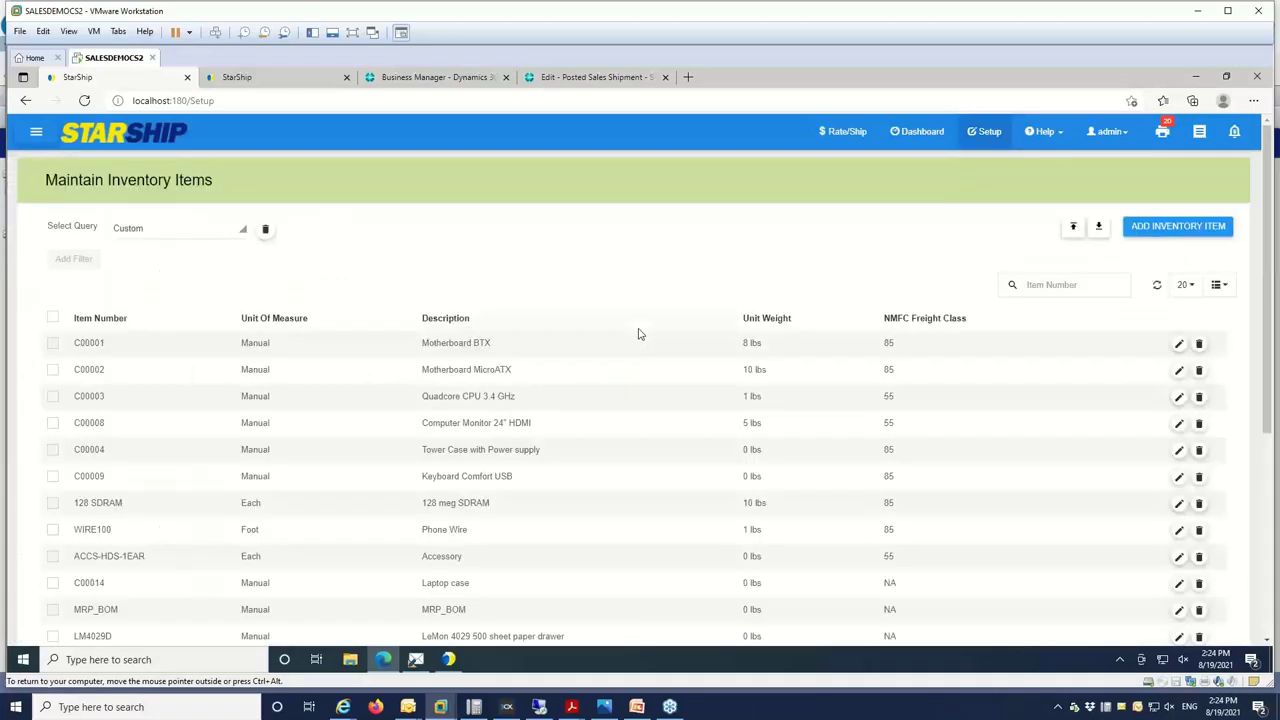
Open inventory item C00001 and review its main, freight and international details, including the certification of origin choices
left_click(1179, 345)
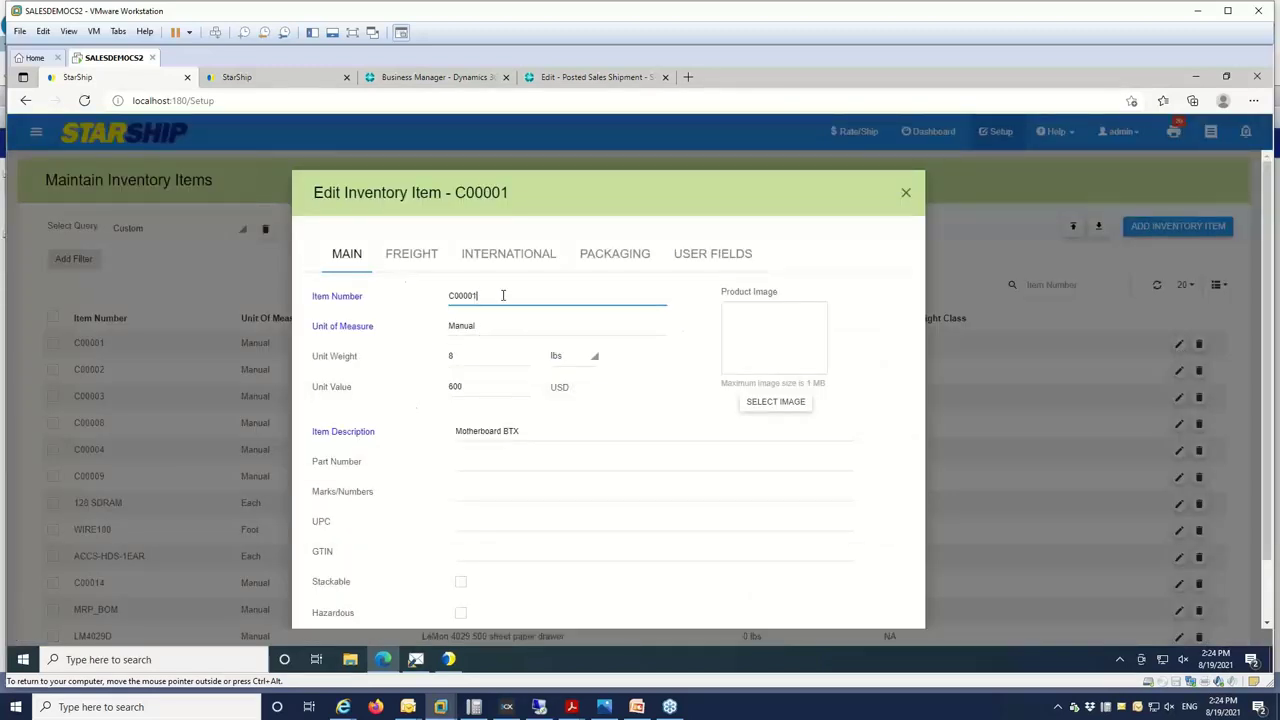
left_click(403, 262)
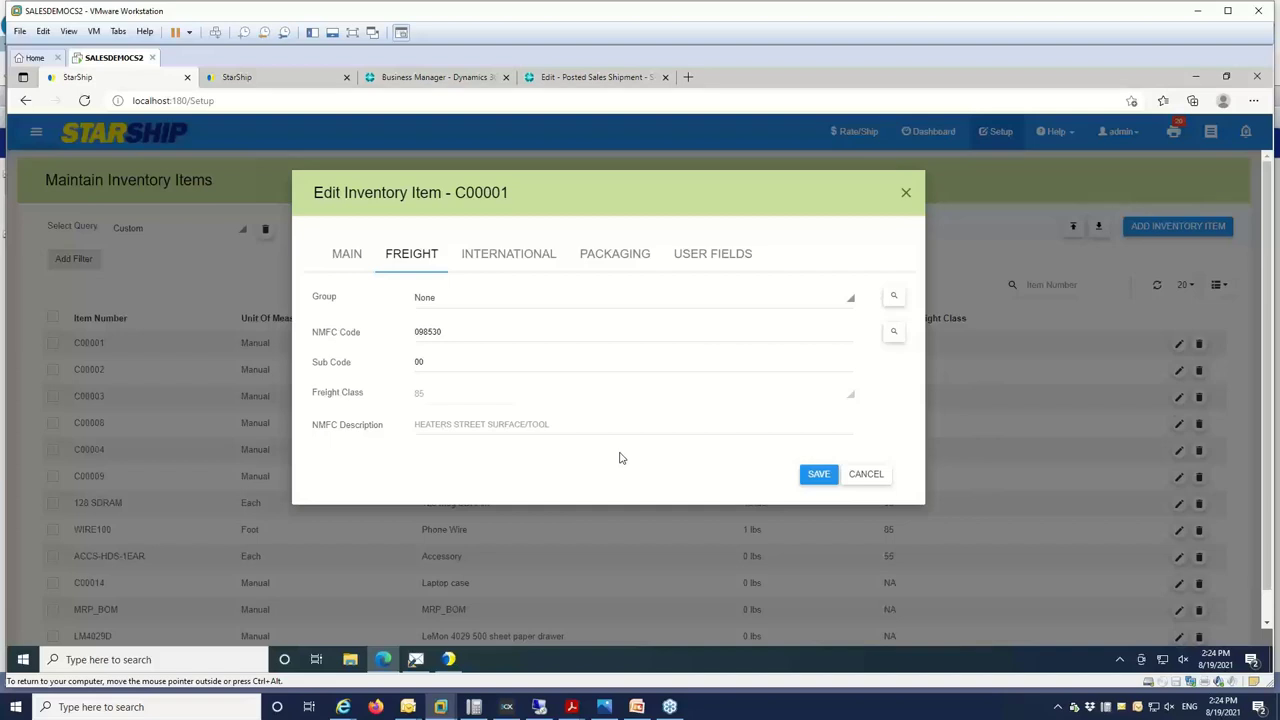
left_click(510, 258)
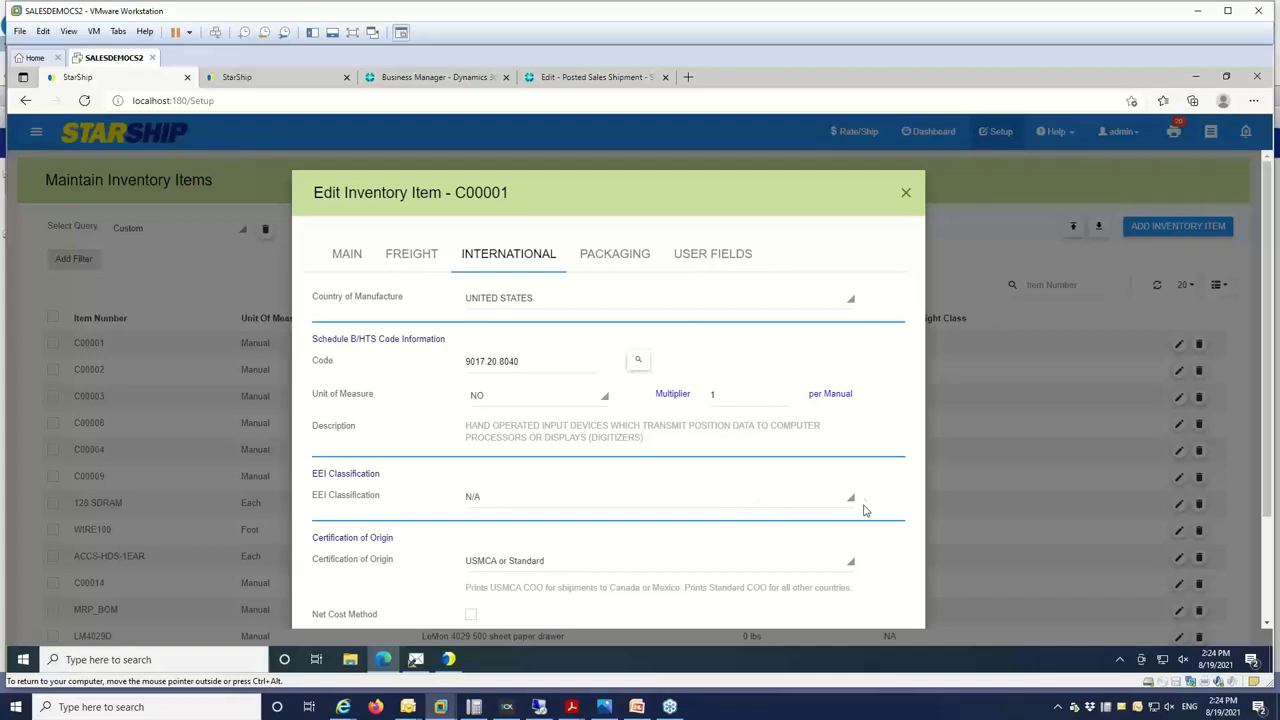
left_click(852, 567)
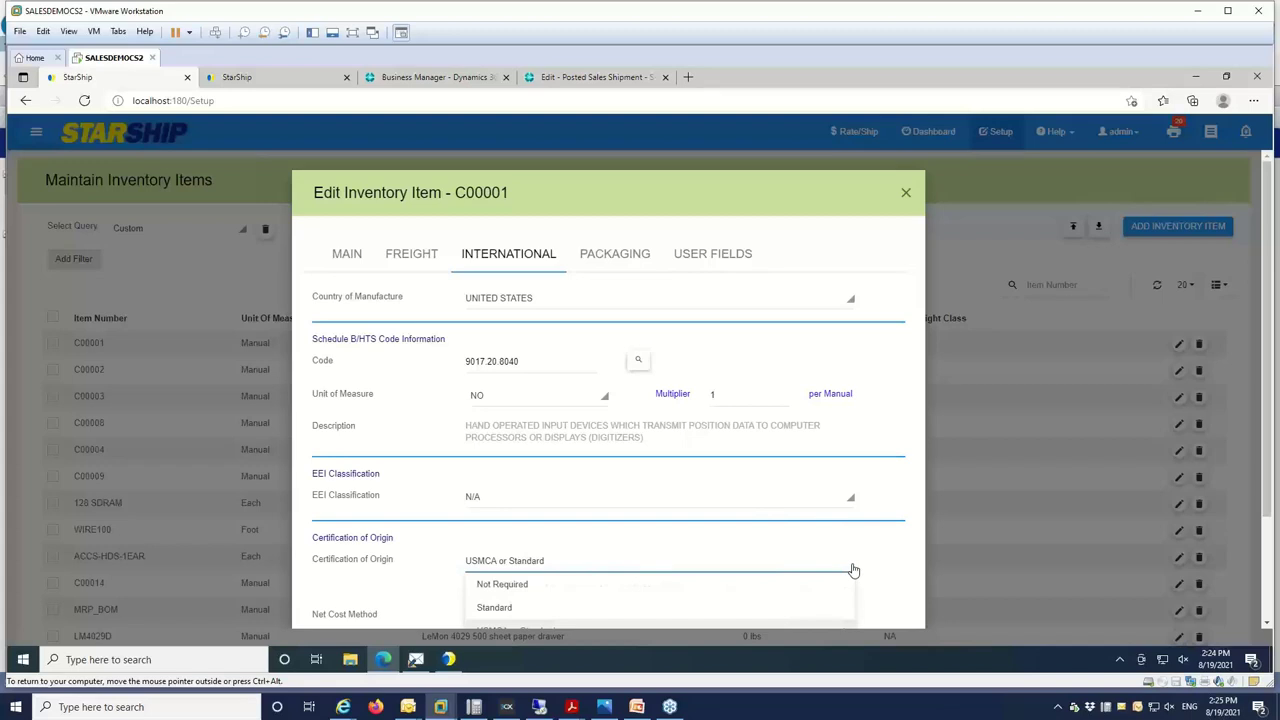
left_click(869, 558)
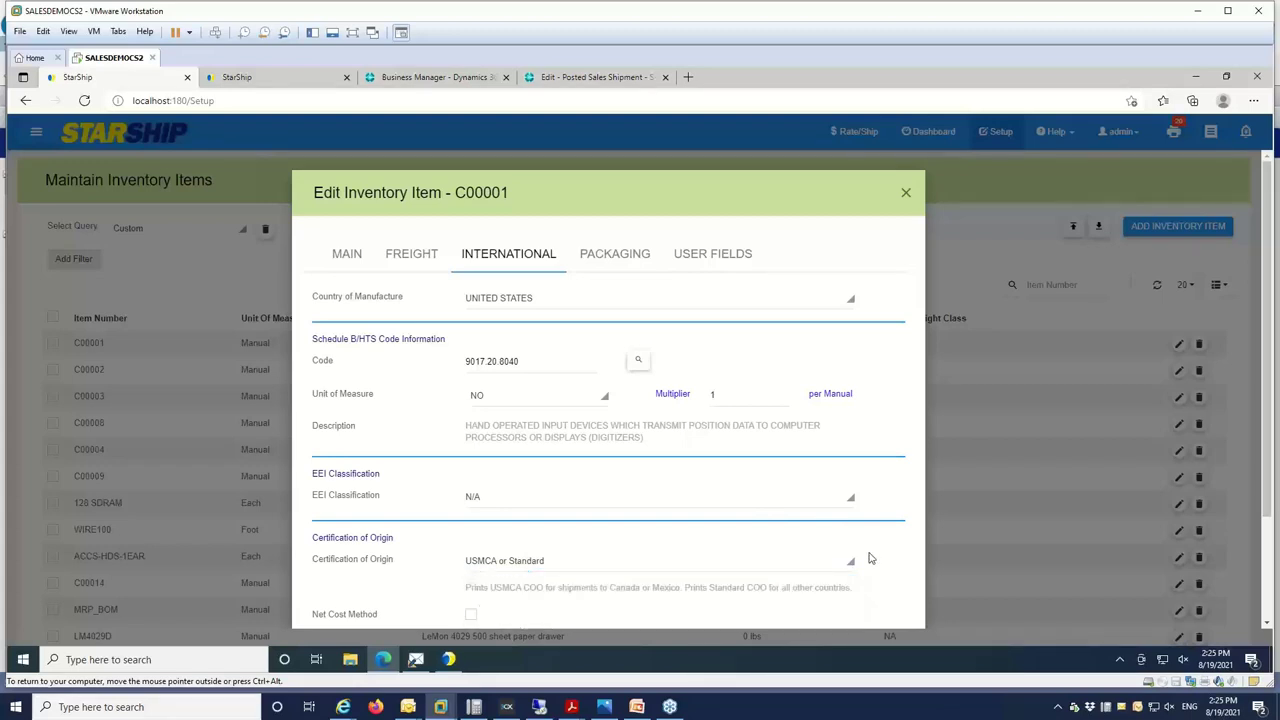
Flag item C00001 as hazardous and view its hazardous material details
left_click(346, 258)
left_click(461, 613)
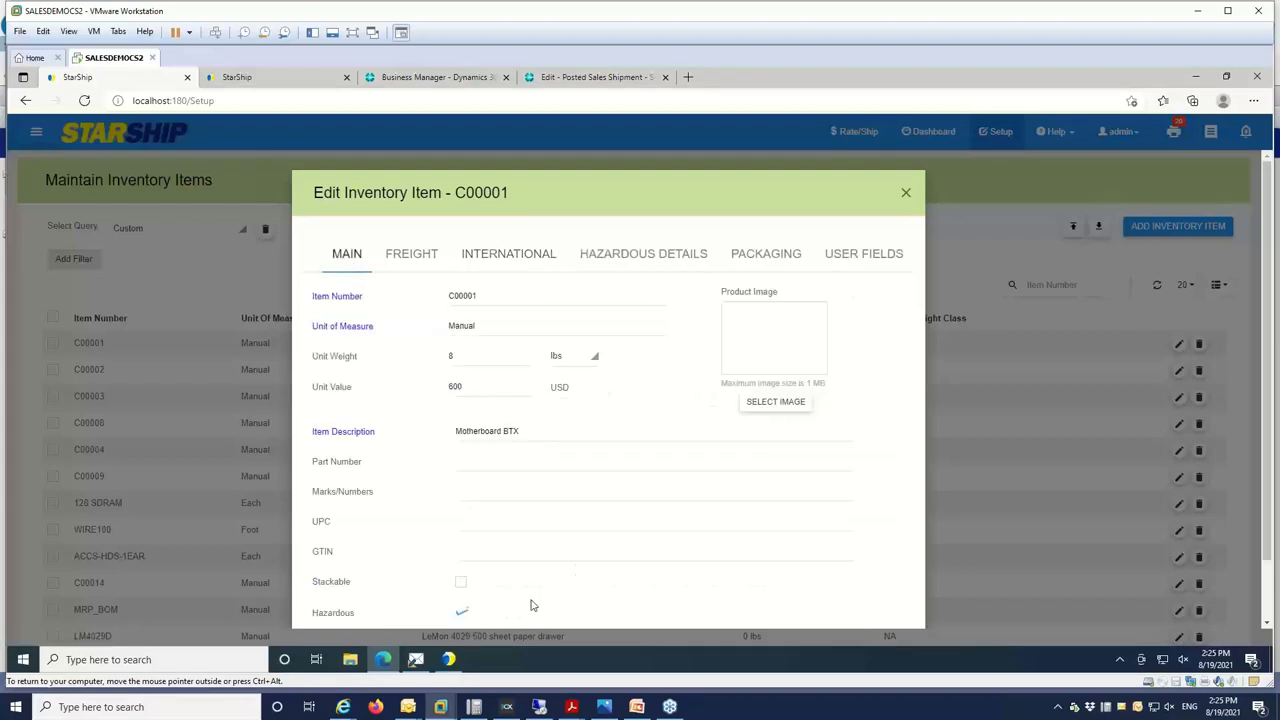
left_click(657, 260)
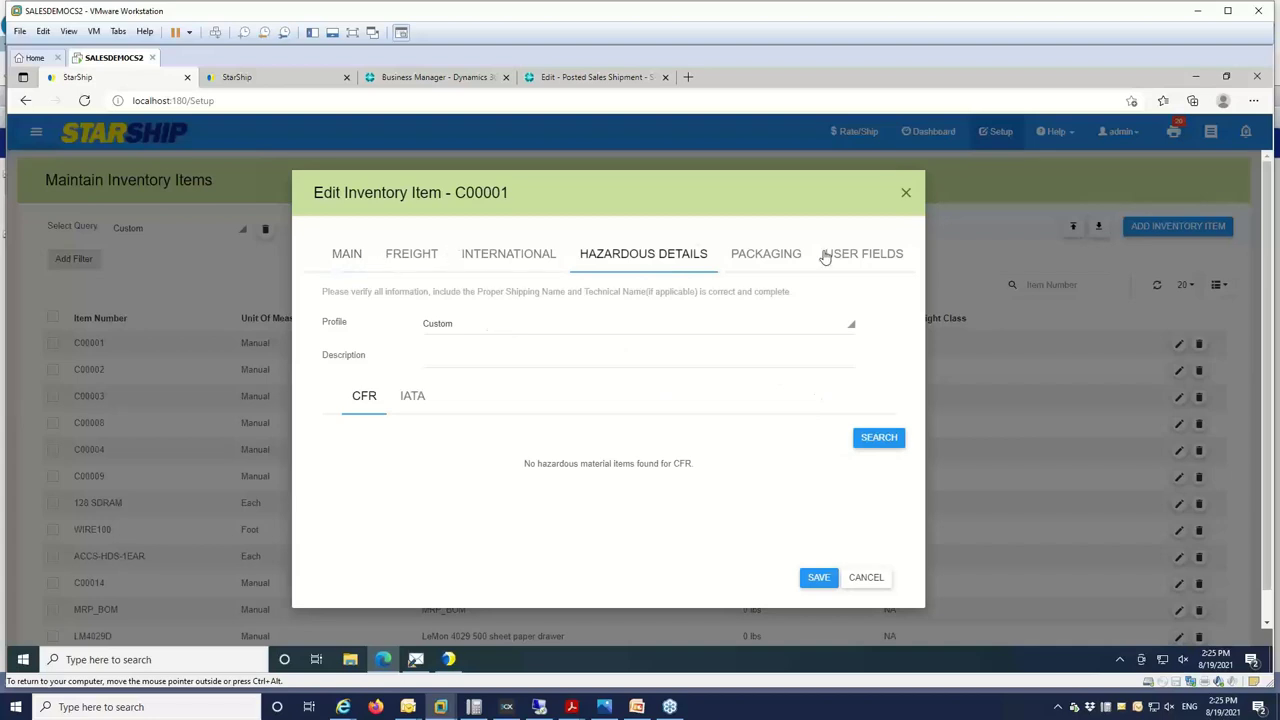
Review item C00001's packaging scenarios, inspect the Large Crate scenario, and close the item without saving
left_click(777, 257)
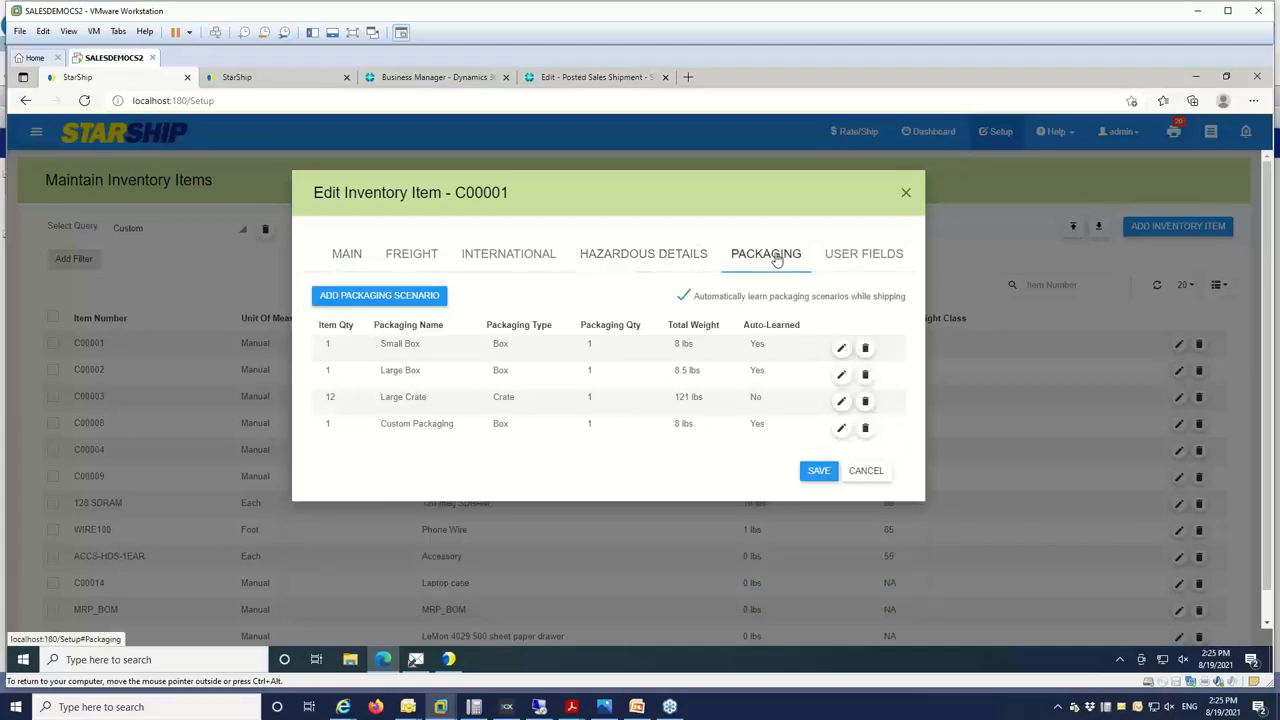
left_click(841, 401)
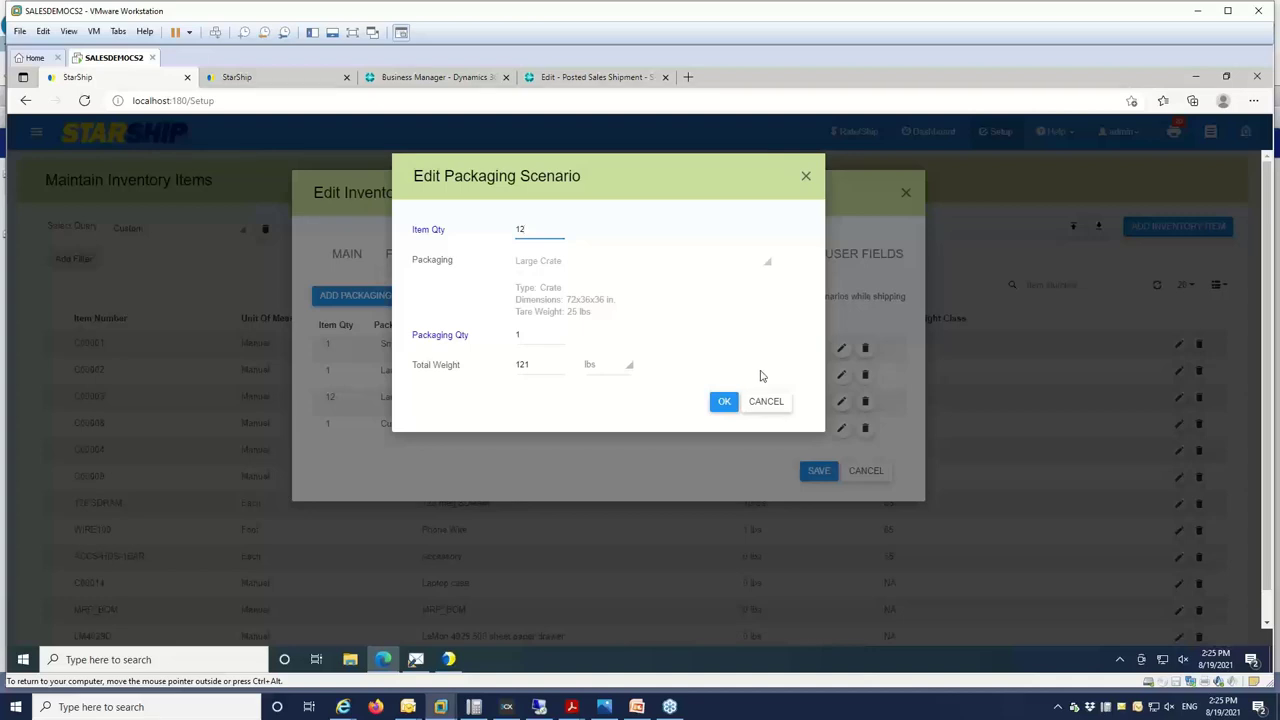
left_click(752, 403)
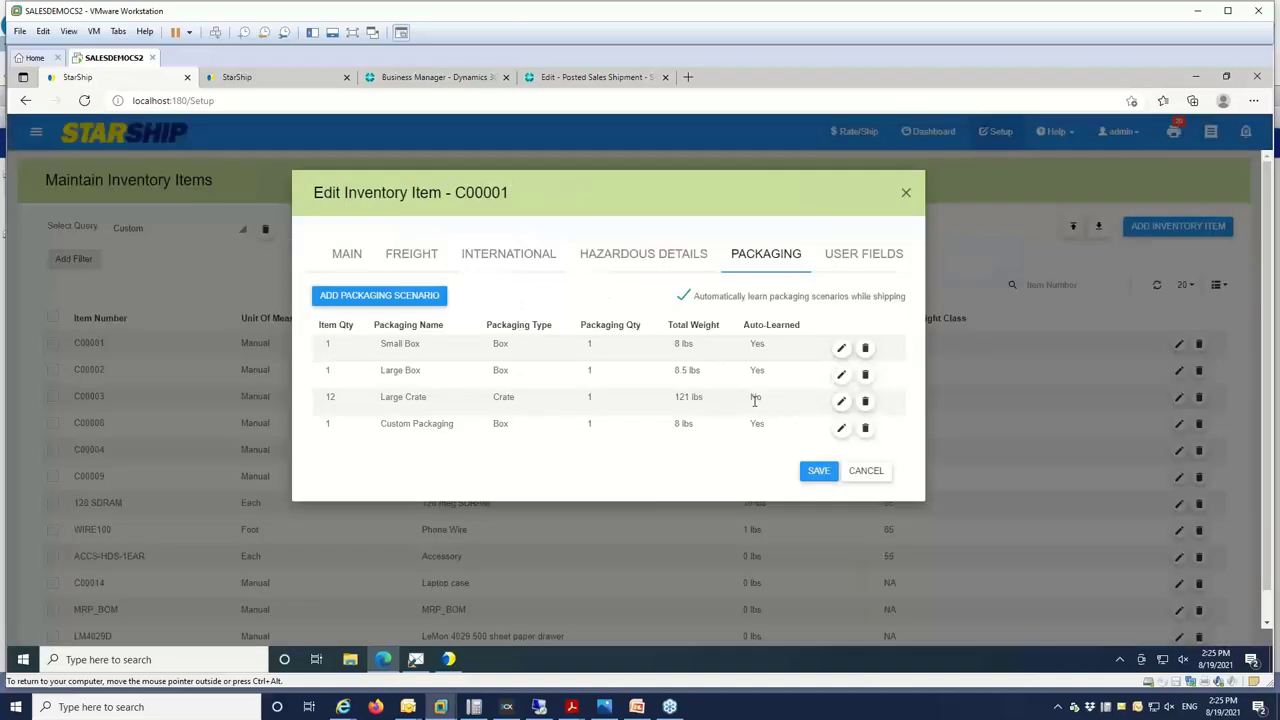
left_click(905, 195)
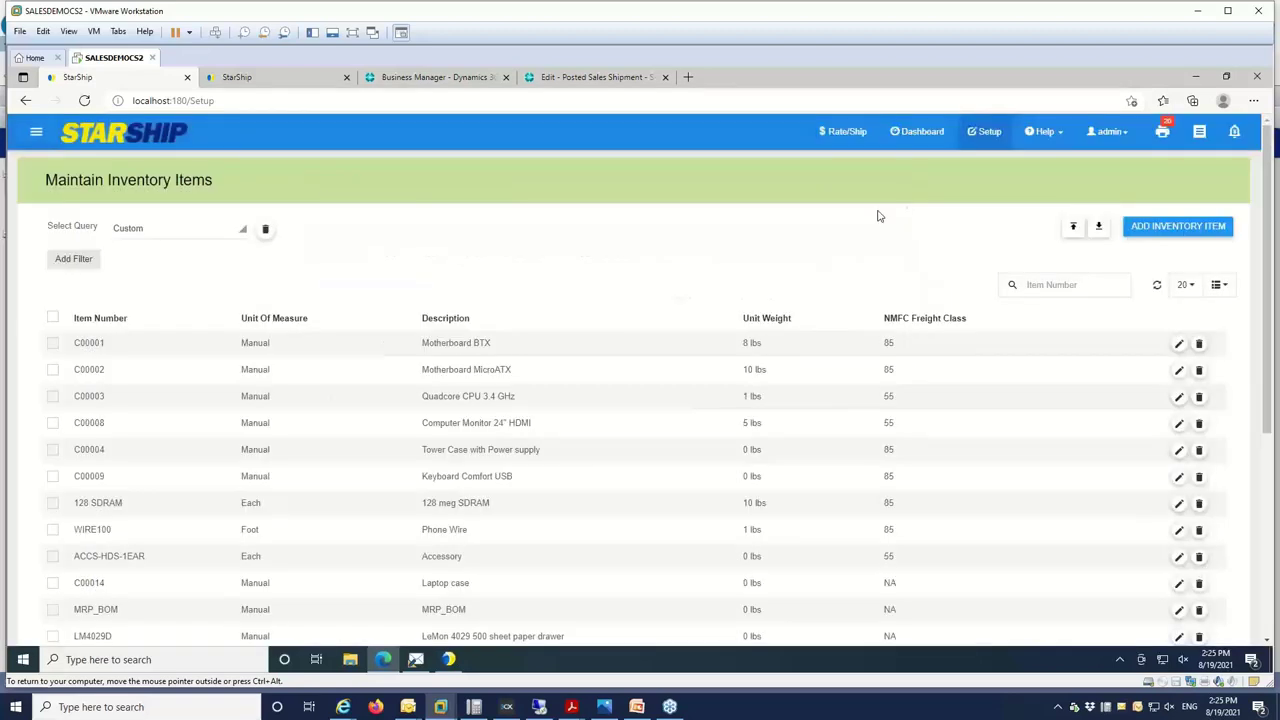